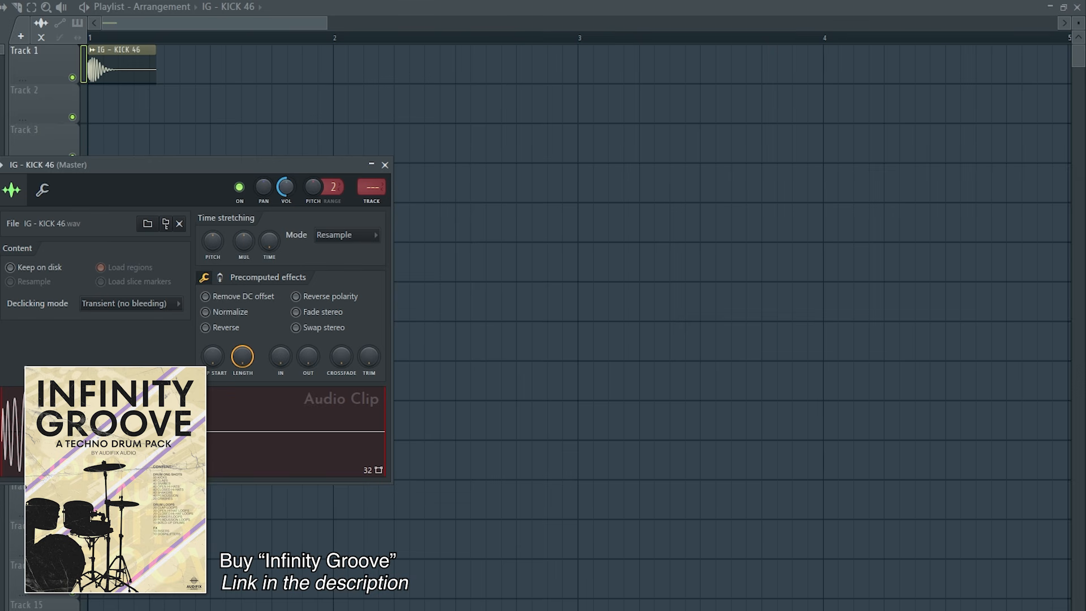
Step: Close the kick's channel settings and repeat the IG - KICK 46 clip on every beat along Track 1
{"action": "left_click", "coordinate": [395, 168]}
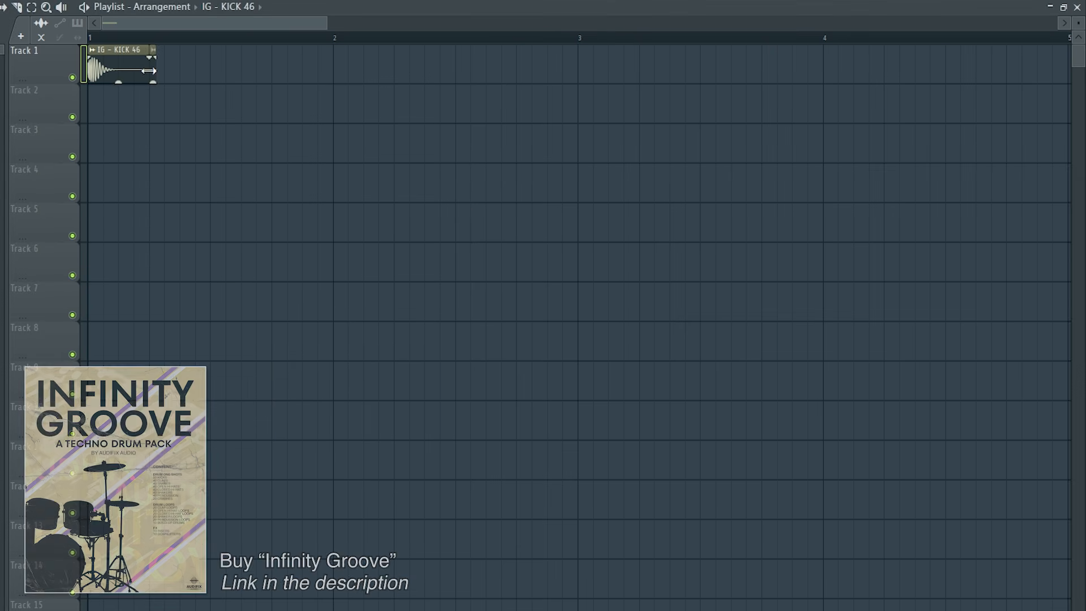
{"action": "key", "text": "ctrl+a"}
{"action": "key", "text": "ctrl+b"}
{"action": "key", "text": "ctrl+b"}
{"action": "key", "text": "ctrl+b"}
{"action": "key", "text": "ctrl+b"}
{"action": "key", "text": "ctrl+b"}
{"action": "key", "text": "ctrl+b"}
{"action": "key", "text": "ctrl+b"}
{"action": "key", "text": "ctrl+b"}
{"action": "key", "text": "ctrl+b"}
{"action": "key", "text": "ctrl+b"}
{"action": "key", "text": "ctrl+b"}
{"action": "key", "text": "ctrl+b"}
{"action": "key", "text": "ctrl+b"}
{"action": "key", "text": "ctrl+b"}
{"action": "key", "text": "ctrl+b"}
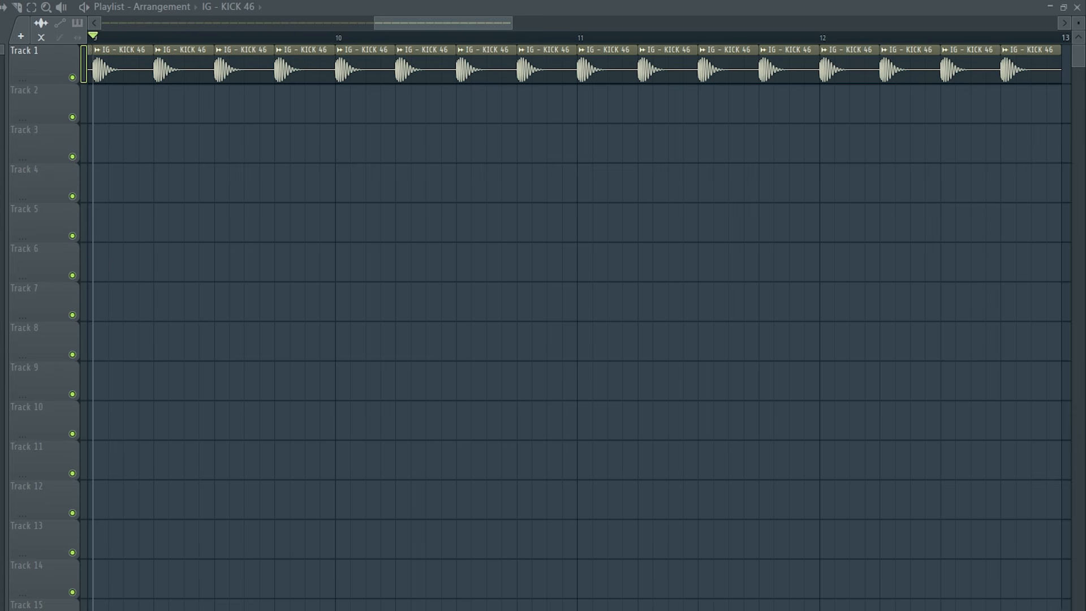
Step: Place IG - OPEN HI-HAT 23 on Track 2 at bar 9's first offbeat, preview it with the kick, and trim it to half a beat
{"action": "left_click_drag", "start_coordinate": [130, 123], "coordinate": [139, 101]}
{"action": "double_click", "coordinate": [146, 101]}
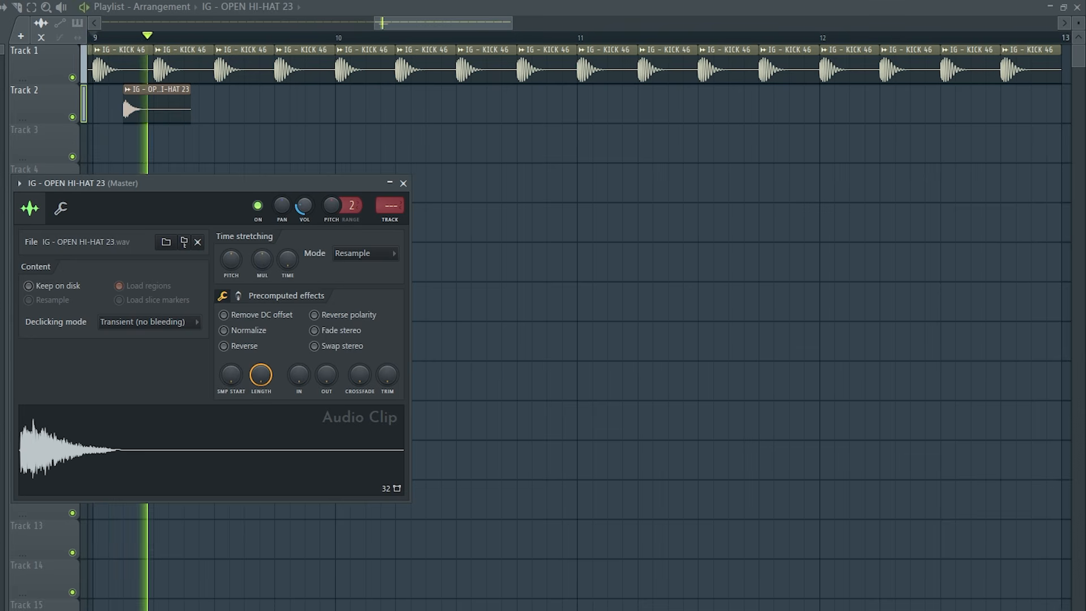
{"action": "key", "text": "space"}
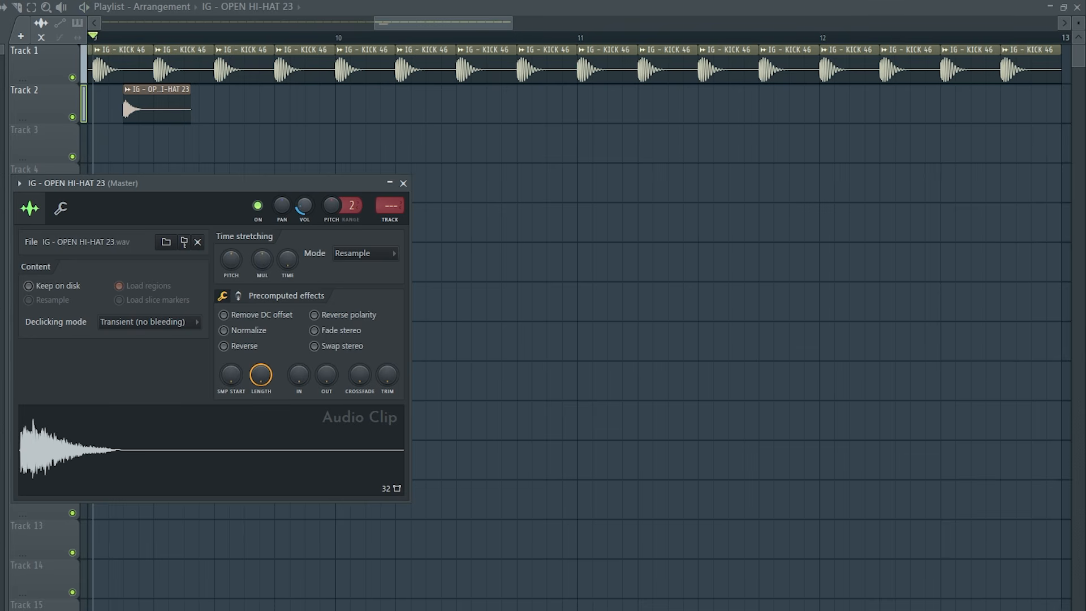
{"action": "key", "text": "space"}
{"action": "left_click", "coordinate": [403, 184]}
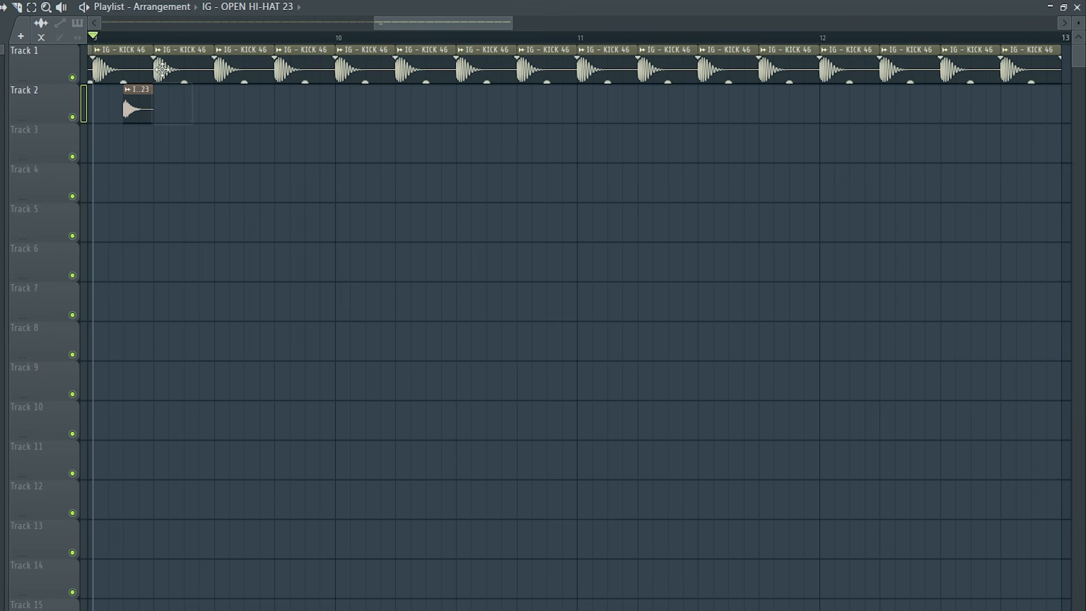
Step: Repeat the open hi-hat clip on every offbeat along Track 2 from bar 9 through bar 12
{"action": "key", "text": "ctrl+b"}
{"action": "key", "text": "ctrl+b"}
{"action": "key", "text": "ctrl+b"}
{"action": "key", "text": "ctrl+b"}
{"action": "key", "text": "ctrl+b"}
{"action": "key", "text": "ctrl+b"}
{"action": "key", "text": "ctrl+b"}
{"action": "key", "text": "ctrl+b"}
{"action": "key", "text": "ctrl+b"}
{"action": "key", "text": "ctrl+b"}
{"action": "key", "text": "ctrl+b"}
{"action": "key", "text": "ctrl+b"}
{"action": "key", "text": "ctrl+b"}
{"action": "key", "text": "ctrl+b"}
{"action": "key", "text": "ctrl+b"}
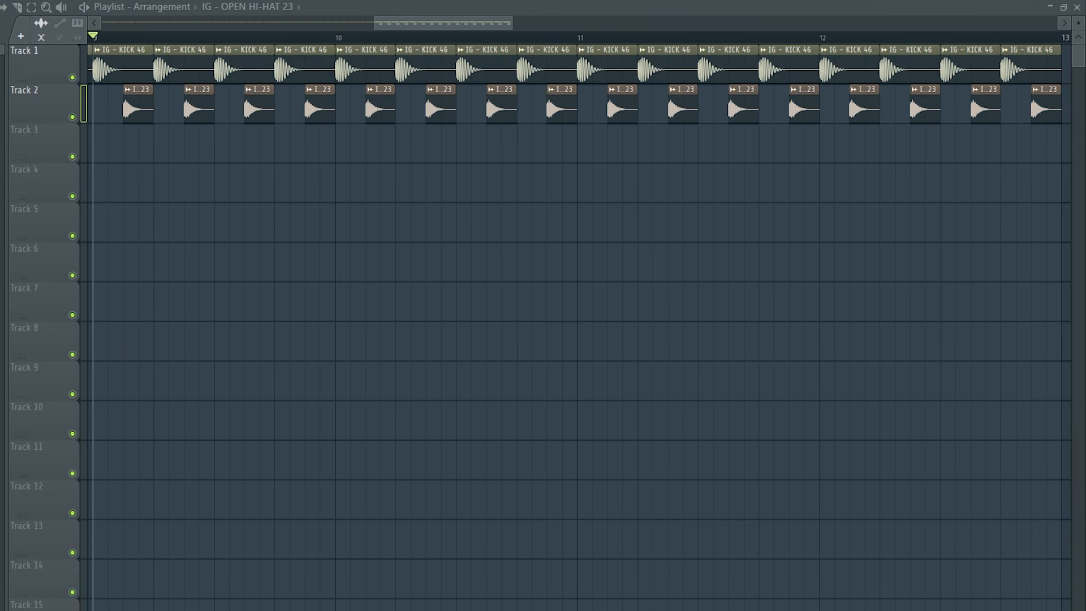
Step: Add IG - SHAKER 30 to Track 3 at bar 9's first offbeat, preview it, and trim it to half a beat
{"action": "left_click_drag", "start_coordinate": [54, 258], "coordinate": [126, 142]}
{"action": "double_click", "coordinate": [168, 142]}
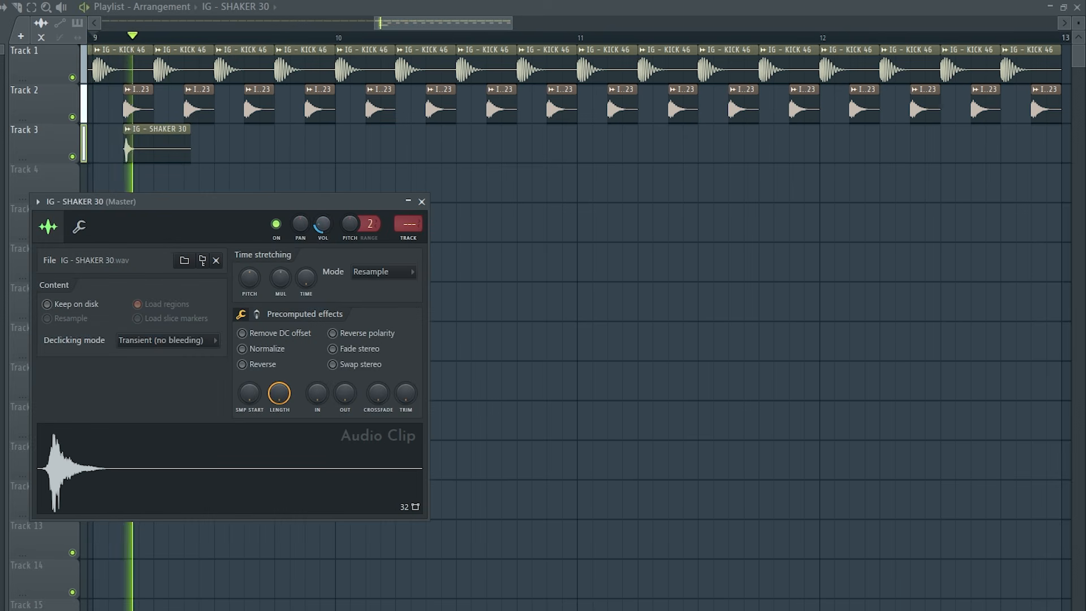
{"action": "key", "text": "space"}
{"action": "left_click", "coordinate": [421, 202]}
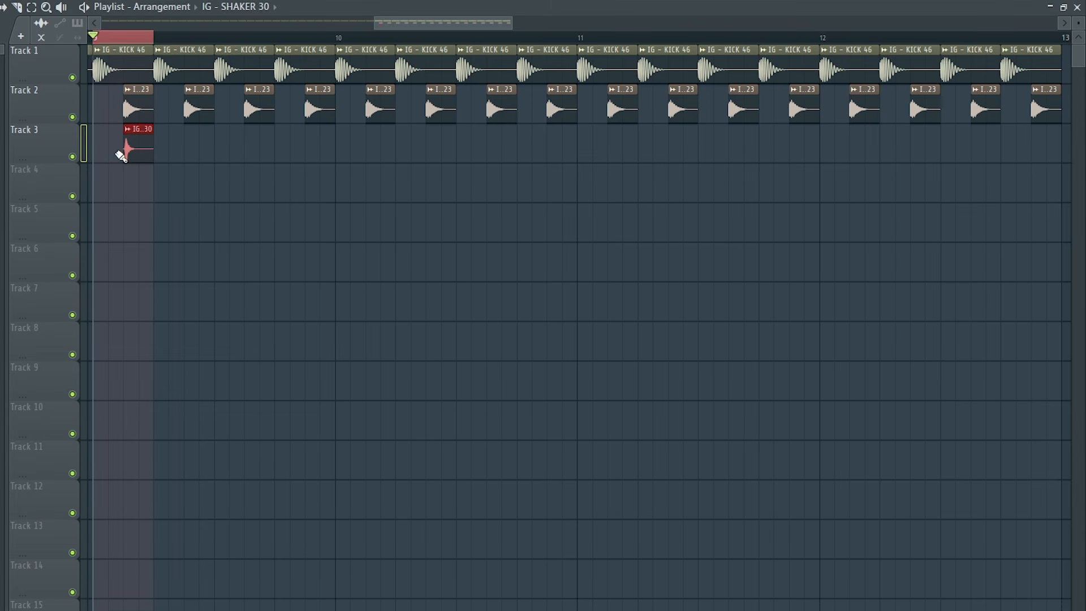
Step: Repeat the shaker clip on every offbeat along Track 3 from bar 9 through bar 12
{"action": "key", "text": "ctrl+b"}
{"action": "key", "text": "ctrl+b"}
{"action": "key", "text": "ctrl+b"}
{"action": "key", "text": "ctrl+b"}
{"action": "key", "text": "ctrl+b"}
{"action": "key", "text": "ctrl+b"}
{"action": "key", "text": "ctrl+b"}
{"action": "key", "text": "ctrl+b"}
{"action": "key", "text": "ctrl+b"}
{"action": "key", "text": "ctrl+b"}
{"action": "key", "text": "ctrl+b"}
{"action": "key", "text": "ctrl+b"}
{"action": "key", "text": "ctrl+b"}
{"action": "key", "text": "ctrl+b"}
{"action": "key", "text": "ctrl+b"}
Step: Select the four bars of shaker clips starting at bar 9 and place a copy of them on Track 3 from bar 5
{"action": "scroll", "coordinate": [121, 155], "scroll_direction": "down", "scroll_amount": 3}
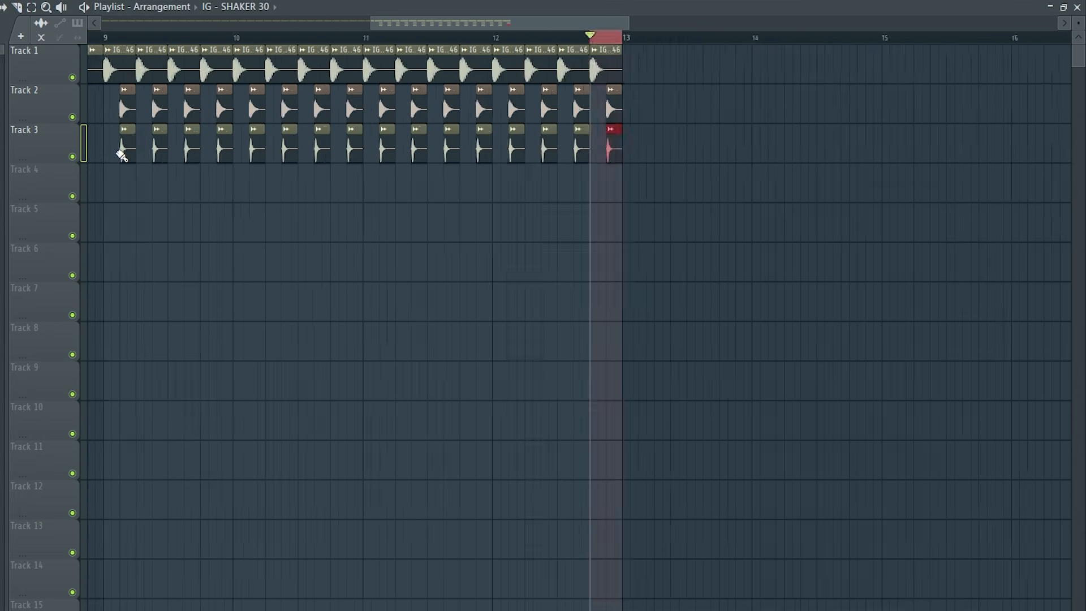
{"action": "scroll", "coordinate": [122, 155], "scroll_direction": "down", "scroll_amount": 2}
{"action": "double_click", "coordinate": [115, 41]}
{"action": "left_click_drag", "start_coordinate": [429, 198], "coordinate": [111, 139]}
{"action": "scroll", "coordinate": [485, 223], "scroll_direction": "down", "scroll_amount": 2}
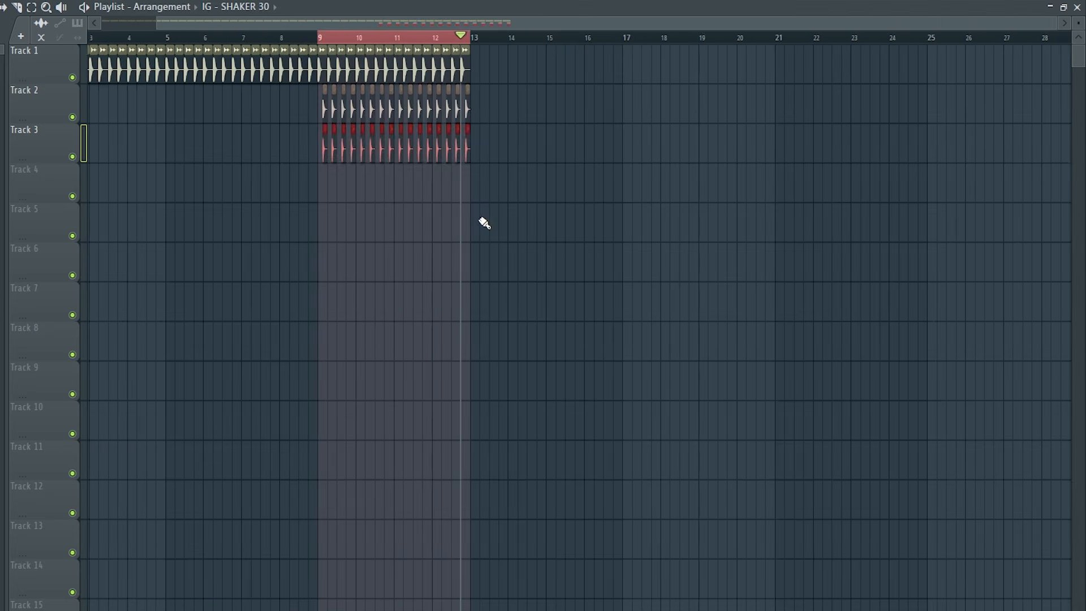
{"action": "key", "text": "ctrl+b"}
{"action": "left_click_drag", "start_coordinate": [487, 148], "coordinate": [282, 160]}
{"action": "left_click_drag", "start_coordinate": [186, 166], "coordinate": [184, 164]}
{"action": "scroll", "coordinate": [181, 163], "scroll_direction": "up", "scroll_amount": 6}
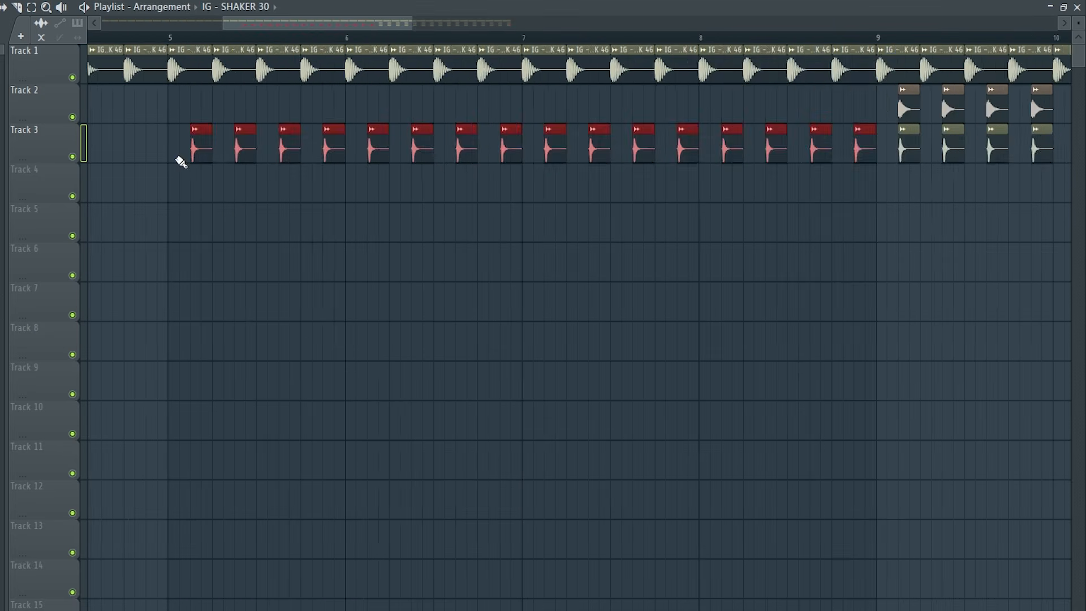
Step: Create a shaker volume automation clip on Track 4, extend it from bar 5 to bar 9, and lower its start point for a fade-in
{"action": "left_click", "coordinate": [161, 130]}
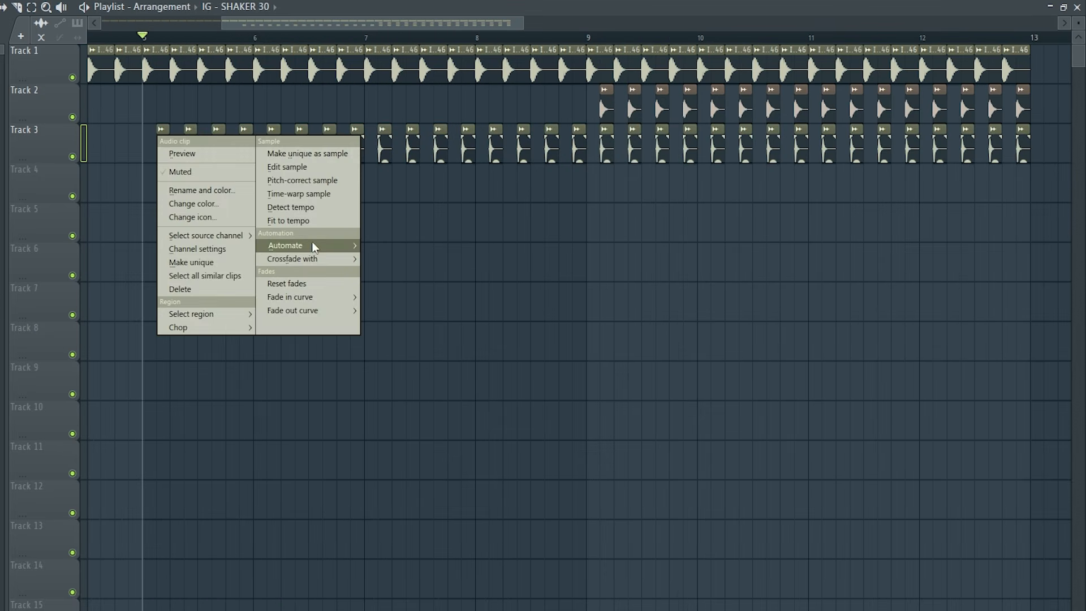
{"action": "mouse_move", "coordinate": [311, 244]}
{"action": "left_click", "coordinate": [387, 259]}
{"action": "scroll", "coordinate": [161, 157], "scroll_direction": "up", "scroll_amount": 2}
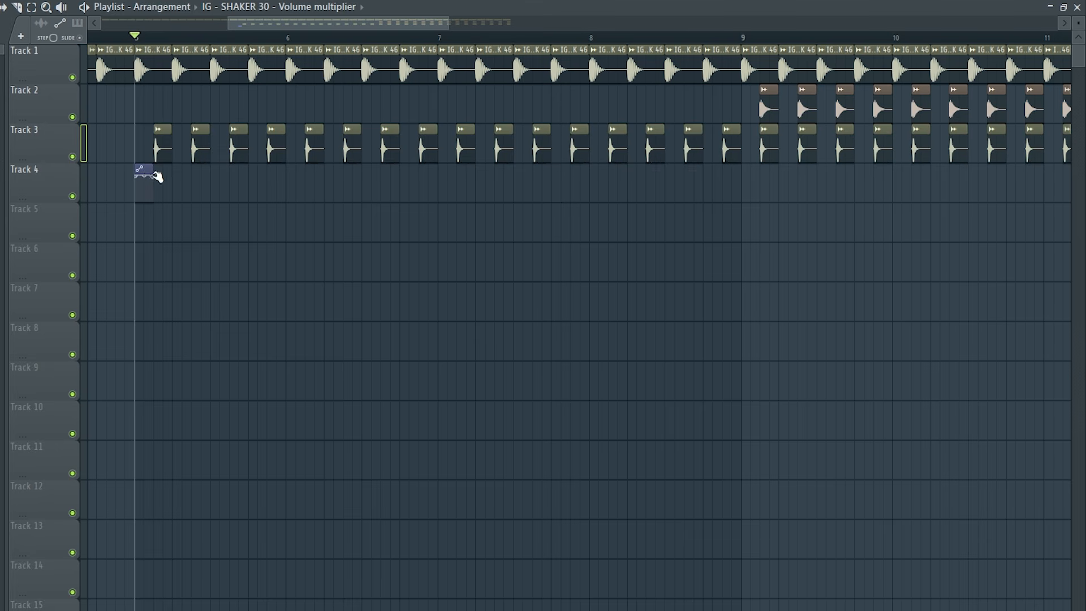
{"action": "left_click_drag", "start_coordinate": [158, 176], "coordinate": [740, 158]}
{"action": "left_click_drag", "start_coordinate": [138, 180], "coordinate": [136, 202]}
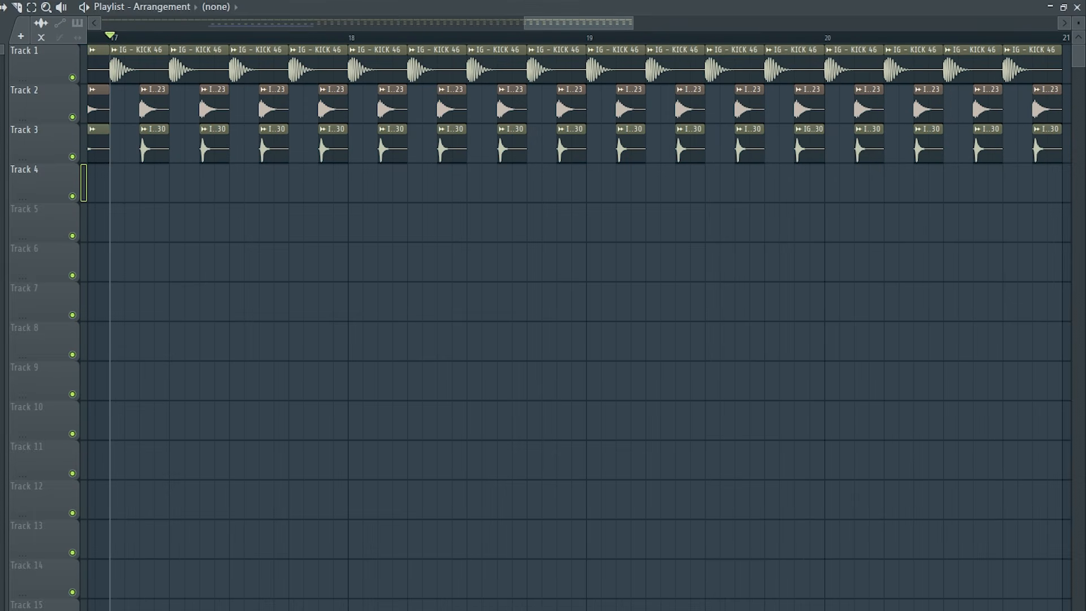
Step: Place IG - CLAP 18 on Track 4 at the second beat of bar 17 and preview it with the drums
{"action": "left_click_drag", "start_coordinate": [153, 220], "coordinate": [191, 178]}
{"action": "double_click", "coordinate": [191, 178]}
{"action": "key", "text": "space"}
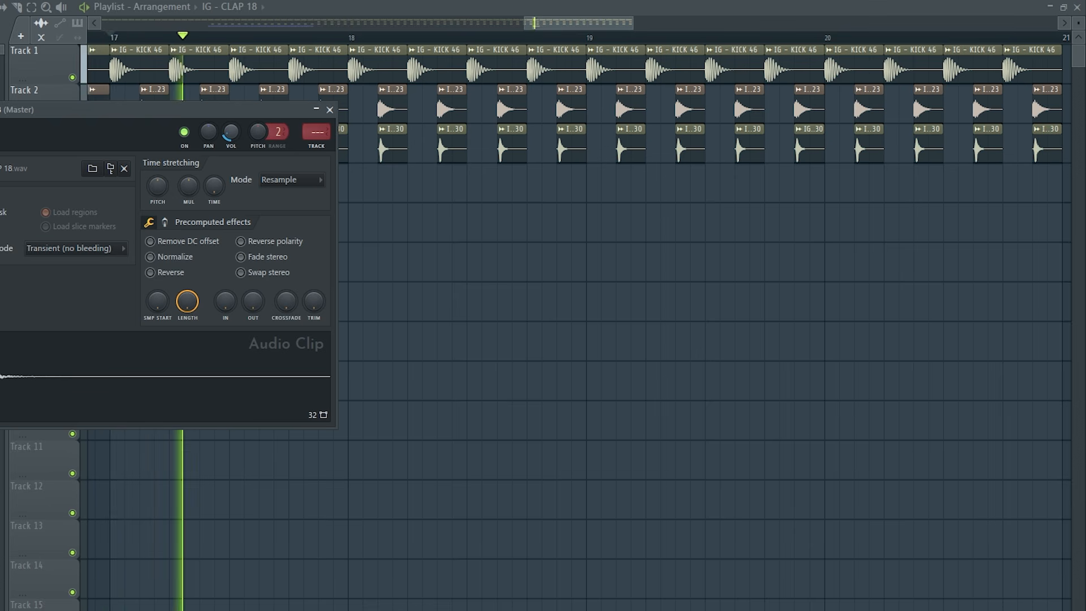
{"action": "key", "text": "space"}
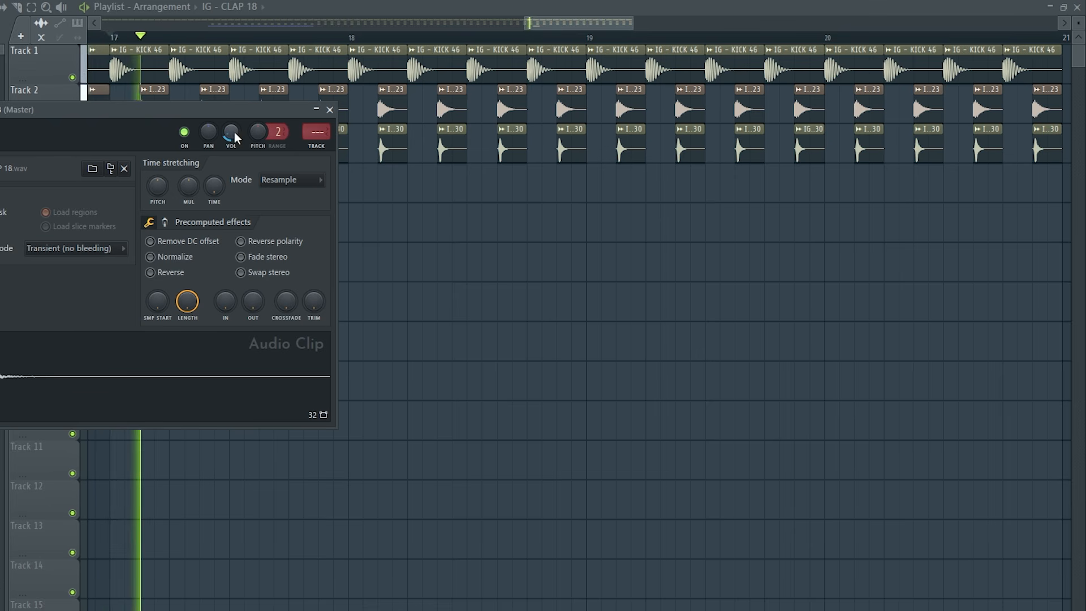
{"action": "key", "text": "space"}
{"action": "left_click", "coordinate": [330, 109]}
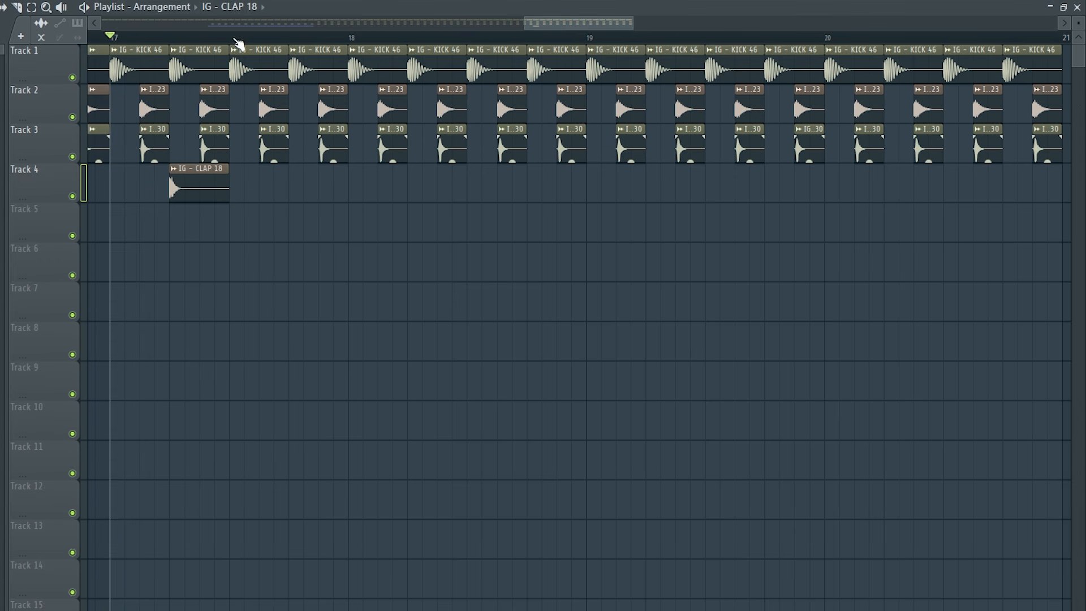
Step: Repeat the IG - CLAP 18 clip on every second beat along Track 4 through bar 20, and return the playhead to bar 17
{"action": "left_click_drag", "start_coordinate": [235, 39], "coordinate": [114, 56]}
{"action": "left_click_drag", "start_coordinate": [293, 218], "coordinate": [169, 197]}
{"action": "key", "text": "ctrl+b"}
{"action": "key", "text": "ctrl+b"}
{"action": "key", "text": "ctrl+b"}
{"action": "key", "text": "ctrl+b"}
{"action": "key", "text": "ctrl+b"}
{"action": "key", "text": "ctrl+b"}
{"action": "key", "text": "ctrl+b"}
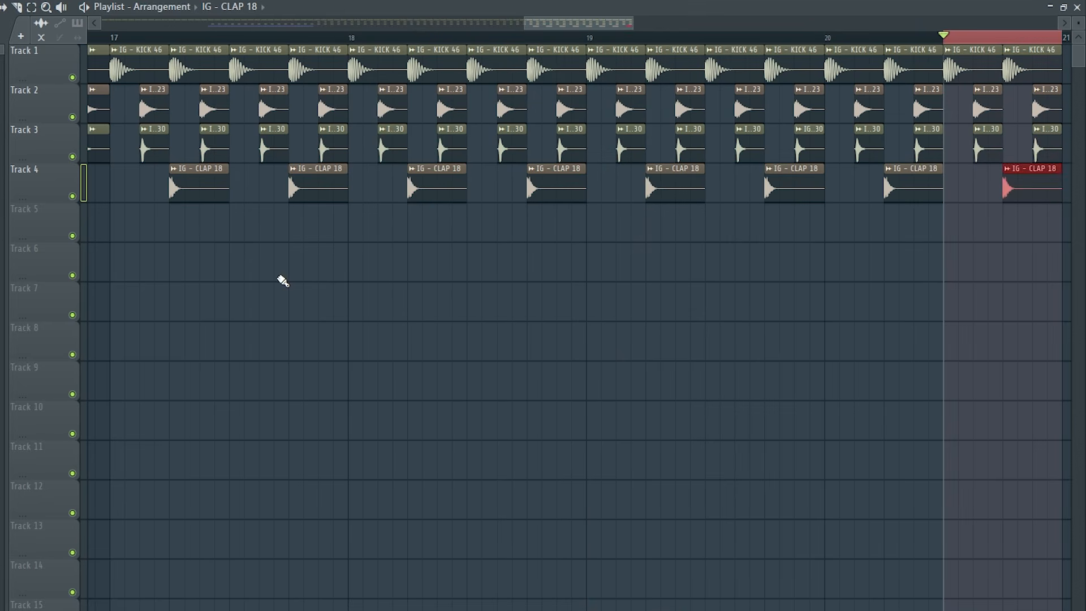
{"action": "left_click", "coordinate": [938, 35]}
{"action": "left_click", "coordinate": [110, 36]}
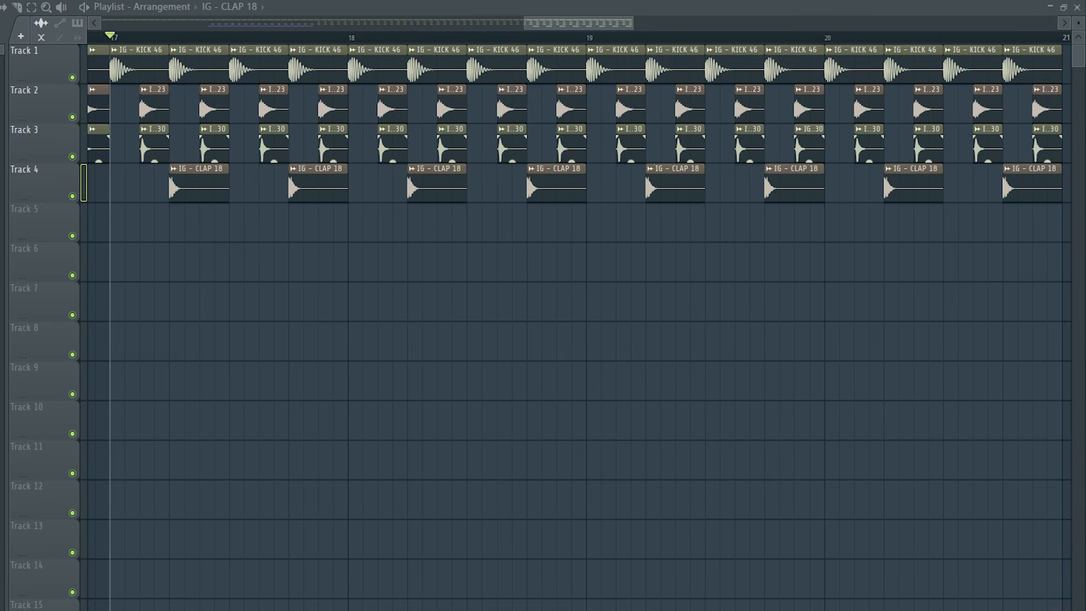
Step: Add IG - CLOSED HI-HAT 16 to Track 5 at bar 17, preview it, and trim the clip to a quarter of a beat
{"action": "left_click_drag", "start_coordinate": [86, 232], "coordinate": [109, 231]}
{"action": "double_click", "coordinate": [115, 225]}
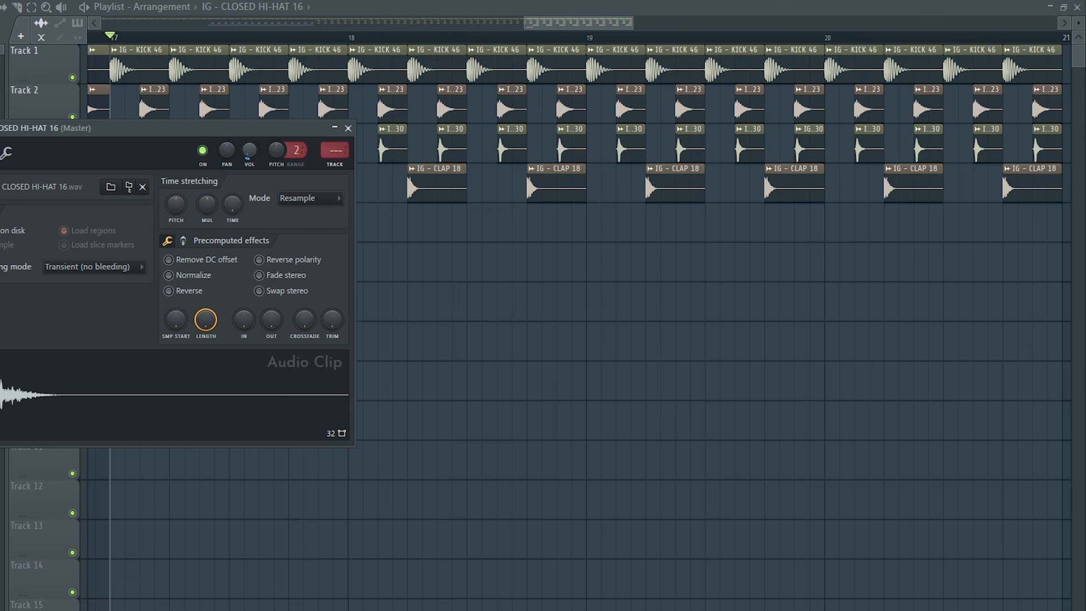
{"action": "key", "text": "space"}
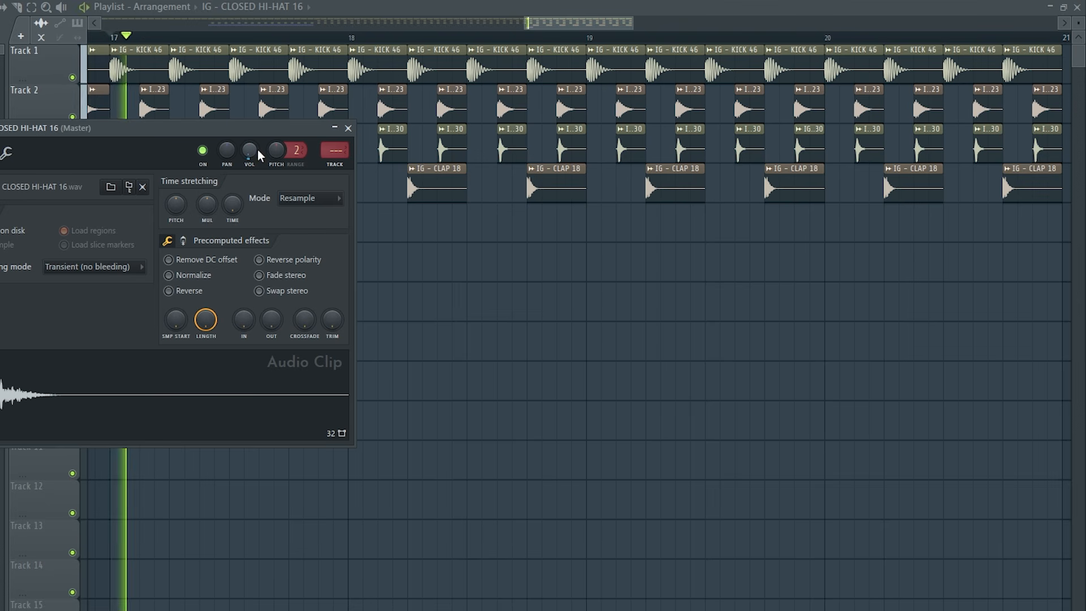
{"action": "key", "text": "space"}
{"action": "left_click", "coordinate": [348, 128]}
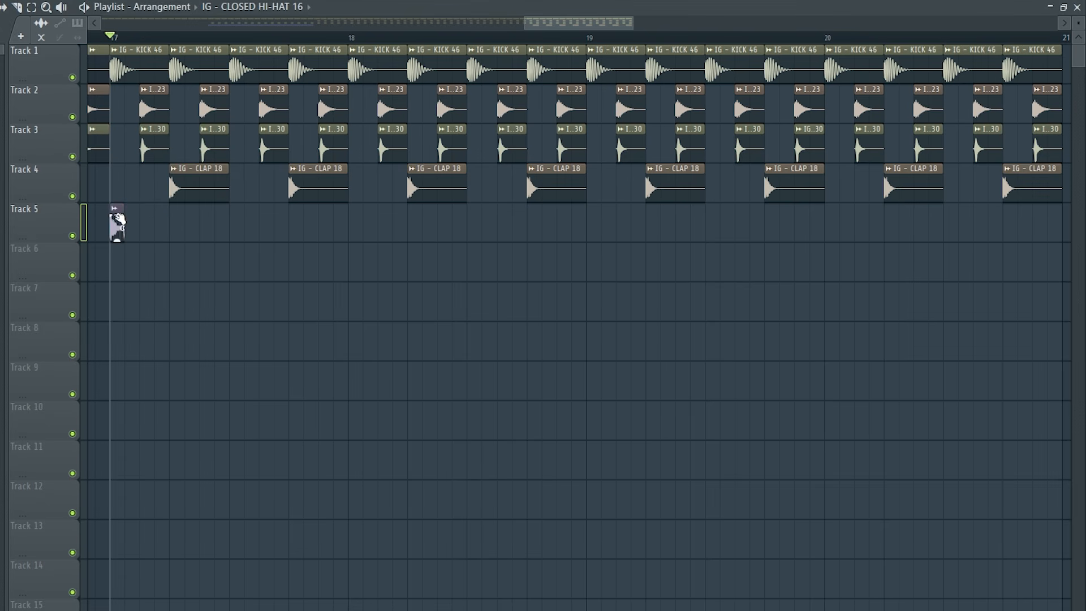
Step: Repeat the closed hi-hat clip four times per beat along Track 5 through bar 20 and play back the groove
{"action": "key", "text": "ctrl+b"}
{"action": "key", "text": "ctrl+b"}
{"action": "key", "text": "ctrl+b"}
{"action": "key", "text": "ctrl+b"}
{"action": "key", "text": "ctrl+b"}
{"action": "key", "text": "ctrl+b"}
{"action": "key", "text": "ctrl+b"}
{"action": "key", "text": "ctrl+b"}
{"action": "key", "text": "ctrl+b"}
{"action": "key", "text": "ctrl+b"}
{"action": "key", "text": "ctrl+b"}
{"action": "key", "text": "ctrl+b"}
{"action": "key", "text": "ctrl+b"}
{"action": "key", "text": "ctrl+b"}
{"action": "key", "text": "ctrl+b"}
{"action": "key", "text": "ctrl+b"}
{"action": "key", "text": "ctrl+b"}
{"action": "key", "text": "ctrl+b"}
{"action": "key", "text": "ctrl+b"}
{"action": "key", "text": "ctrl+b"}
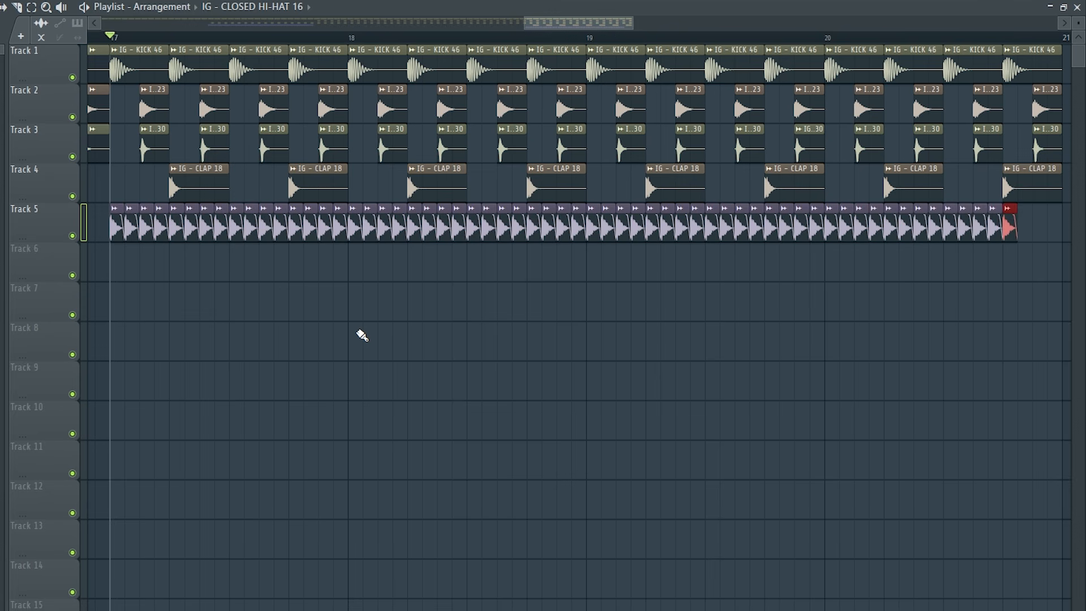
{"action": "key", "text": "space"}
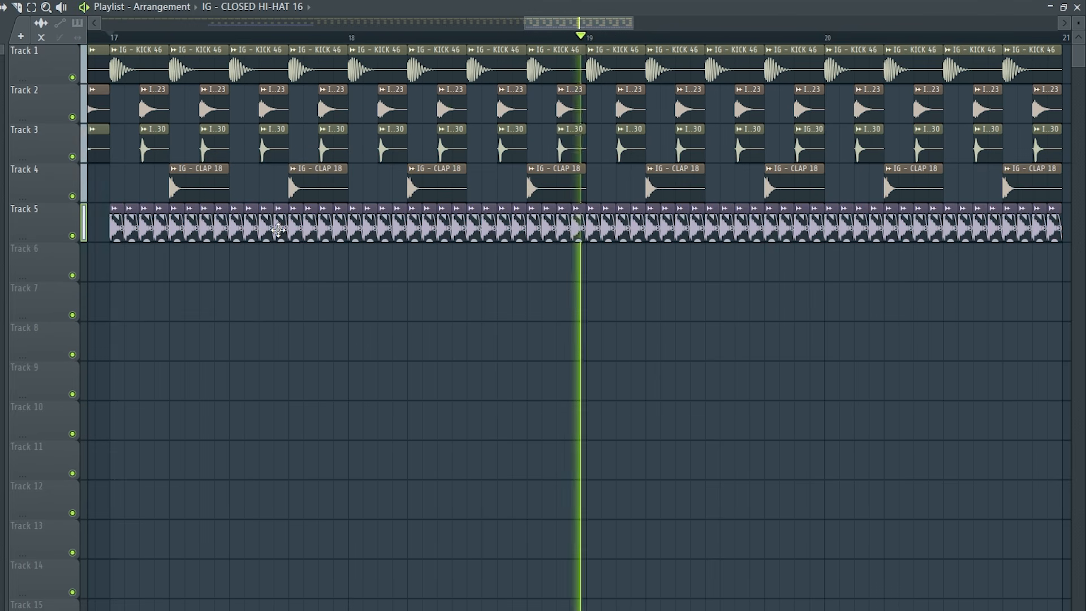
{"action": "key", "text": "space"}
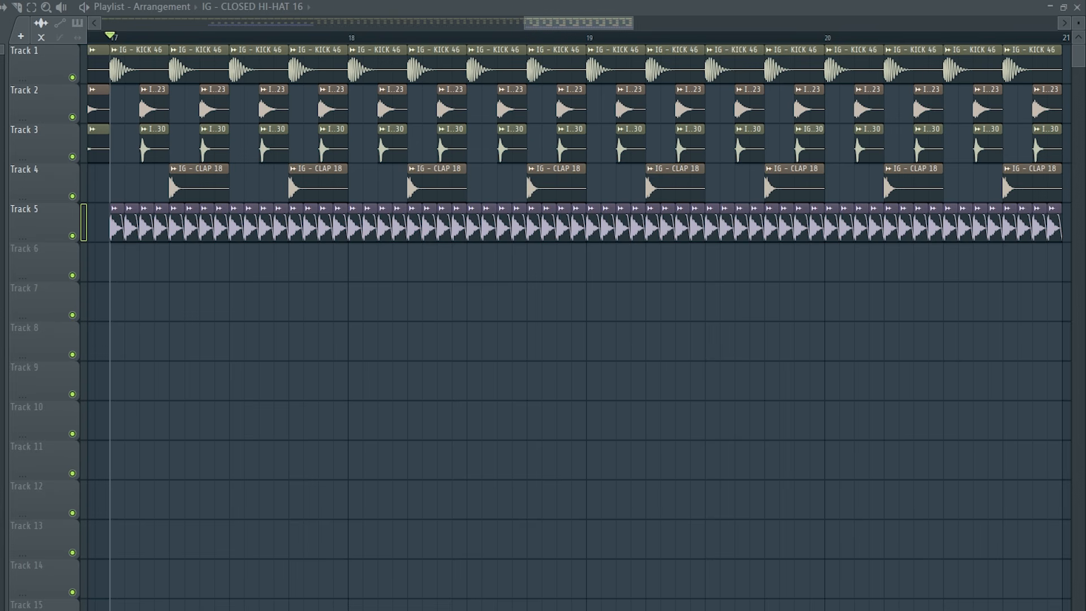
Step: Place IG - CRASH 10 on Track 6 at bar 17, lower its channel volume, and preview it with the drums
{"action": "left_click_drag", "start_coordinate": [53, 310], "coordinate": [115, 266]}
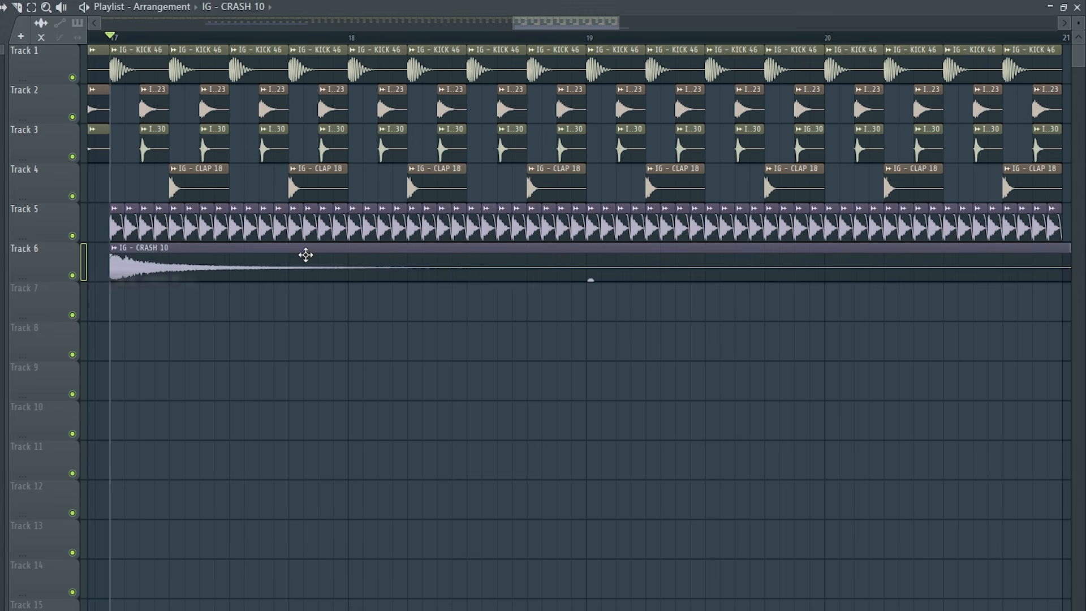
{"action": "double_click", "coordinate": [307, 253]}
{"action": "left_click_drag", "start_coordinate": [266, 171], "coordinate": [266, 215]}
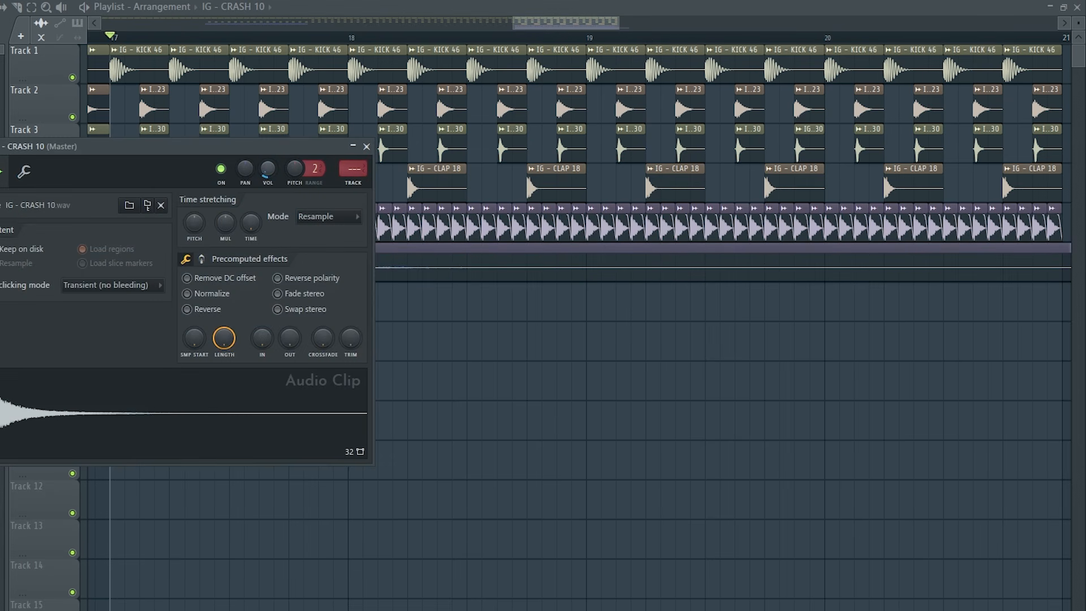
{"action": "key", "text": "space"}
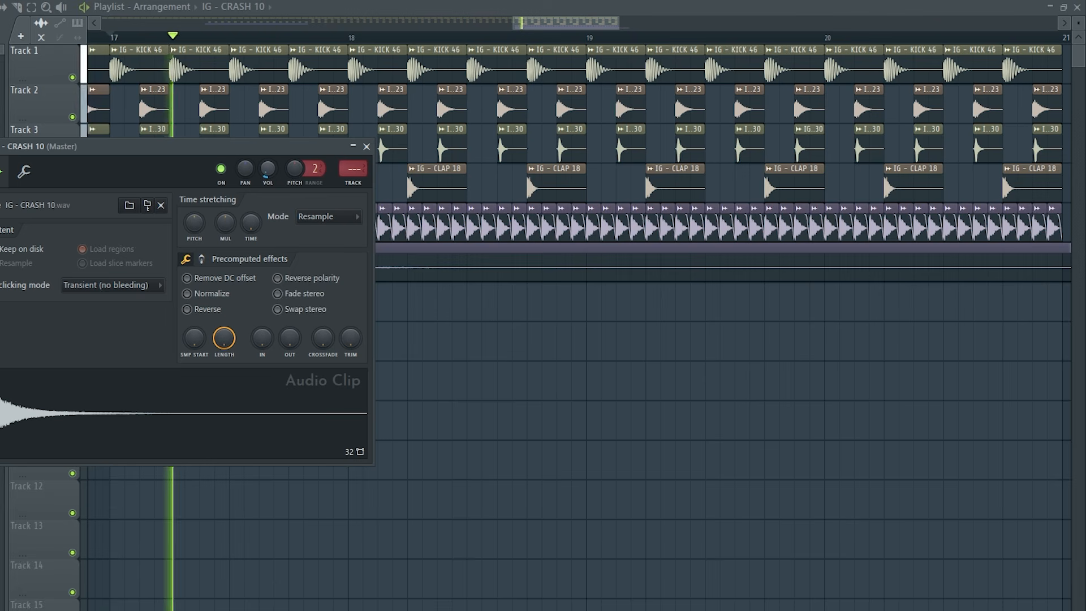
{"action": "key", "text": "space"}
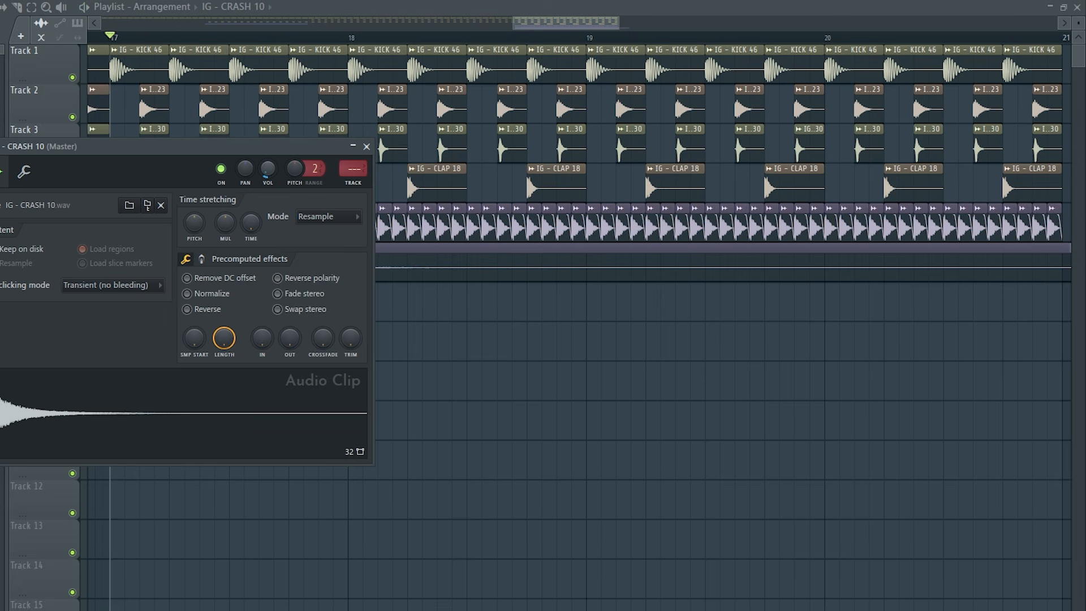
{"action": "left_click", "coordinate": [366, 146]}
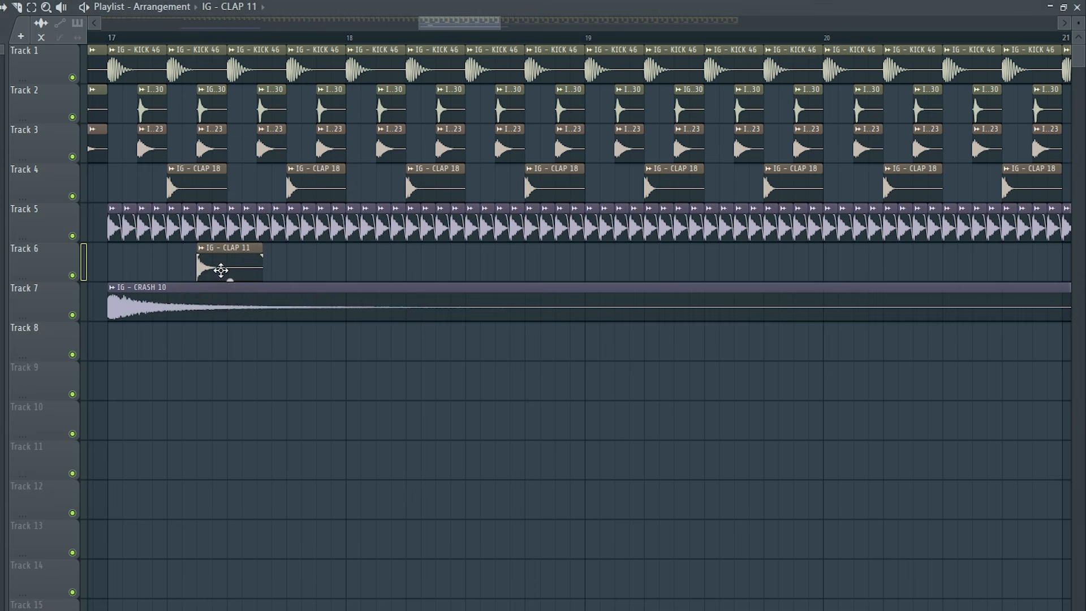
Step: Open the channel settings of the IG - CLAP 11 clip on Track 6 and preview it with the drums
{"action": "double_click", "coordinate": [221, 271]}
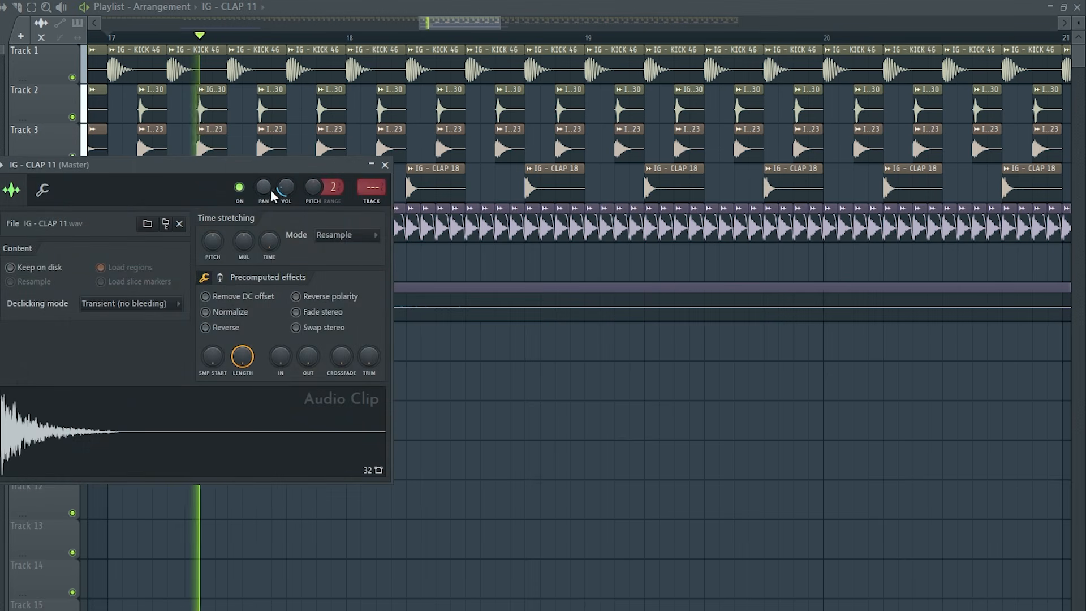
{"action": "key", "text": "space"}
{"action": "key", "text": "space"}
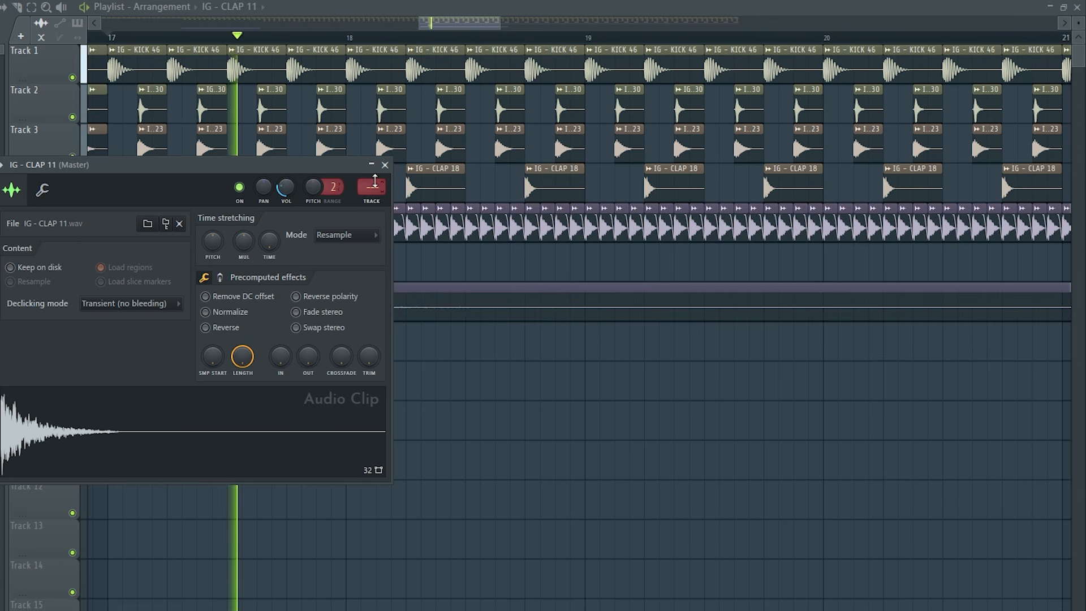
{"action": "key", "text": "space"}
{"action": "left_click", "coordinate": [385, 165]}
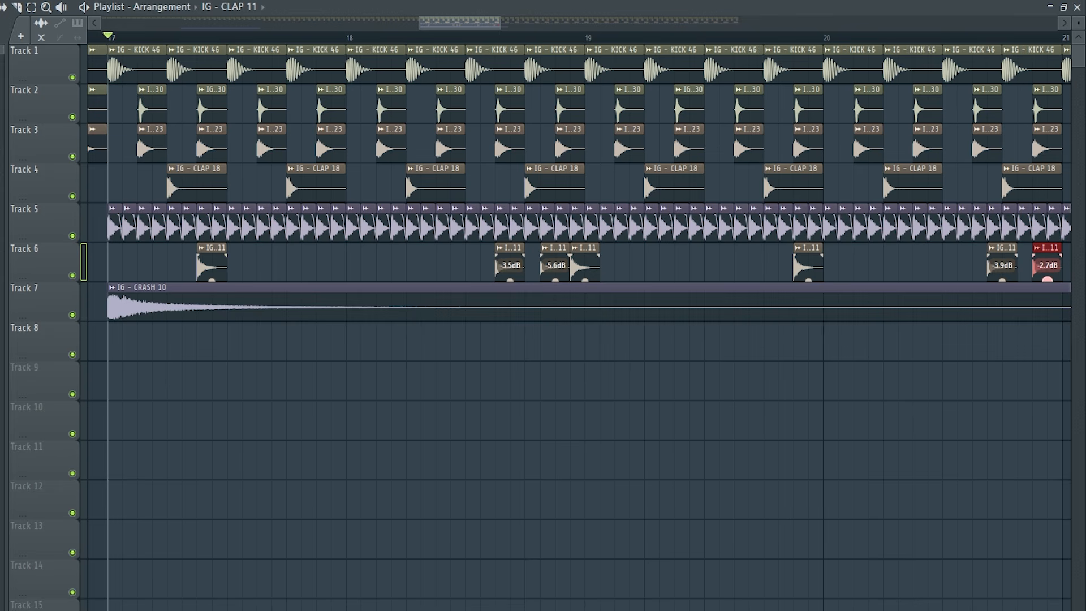
Step: Lower the last IG - CLAP 11 clip in bar 20 to -4.3 dB and play back the drum pattern
{"action": "left_click_drag", "start_coordinate": [1048, 279], "coordinate": [1048, 284]}
{"action": "key", "text": "space"}
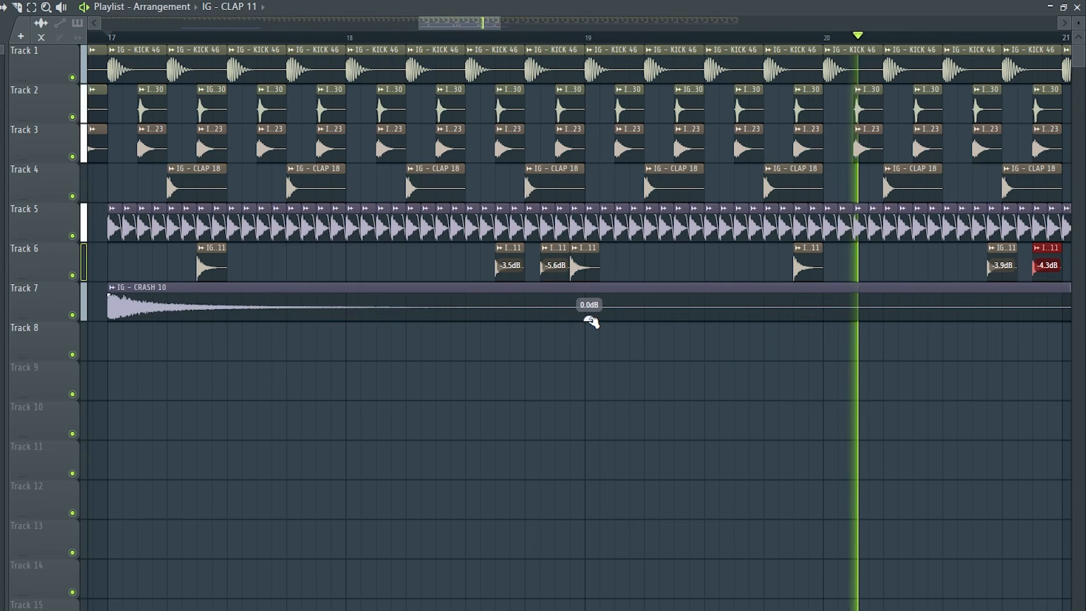
{"action": "key", "text": "space"}
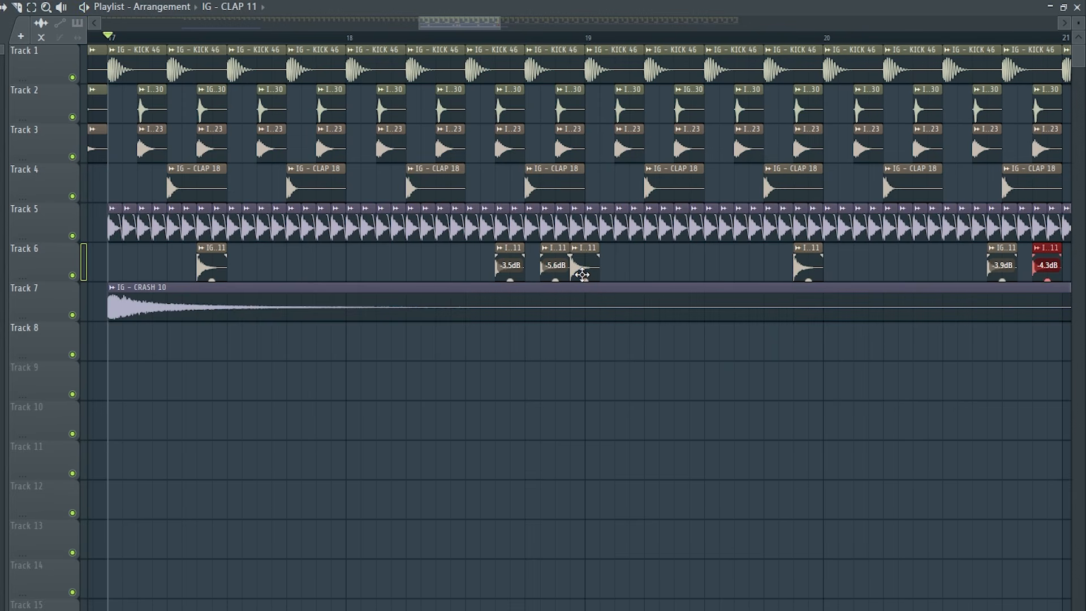
Step: Set the ValhallaRoom reverb mix on the IG - CLAP 11 mixer track to 54.8 % and add a Fruity Delay
{"action": "double_click", "coordinate": [583, 272]}
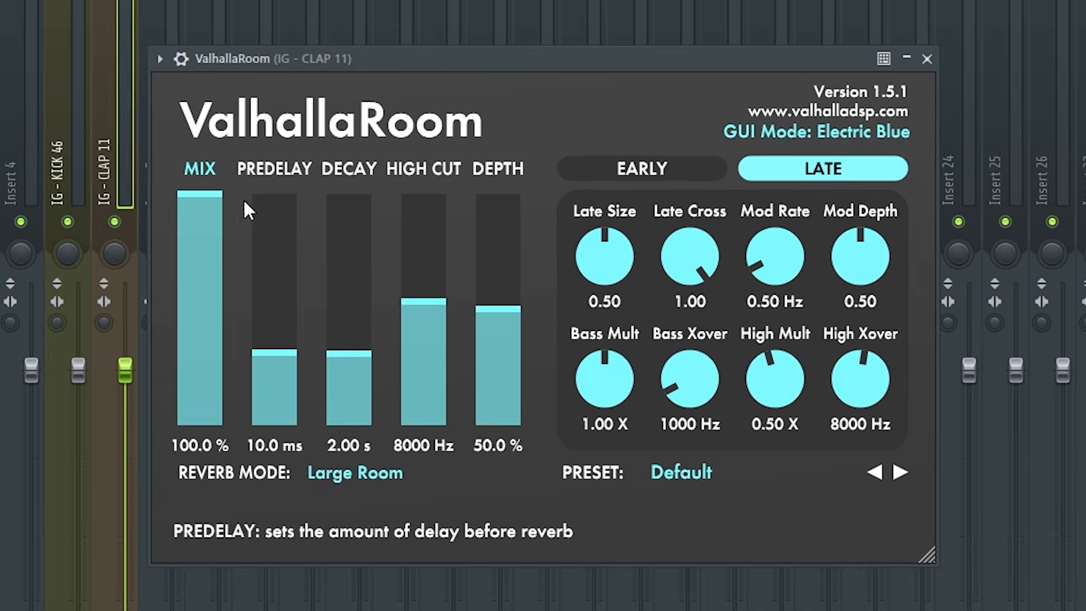
{"action": "left_click_drag", "start_coordinate": [198, 198], "coordinate": [203, 298]}
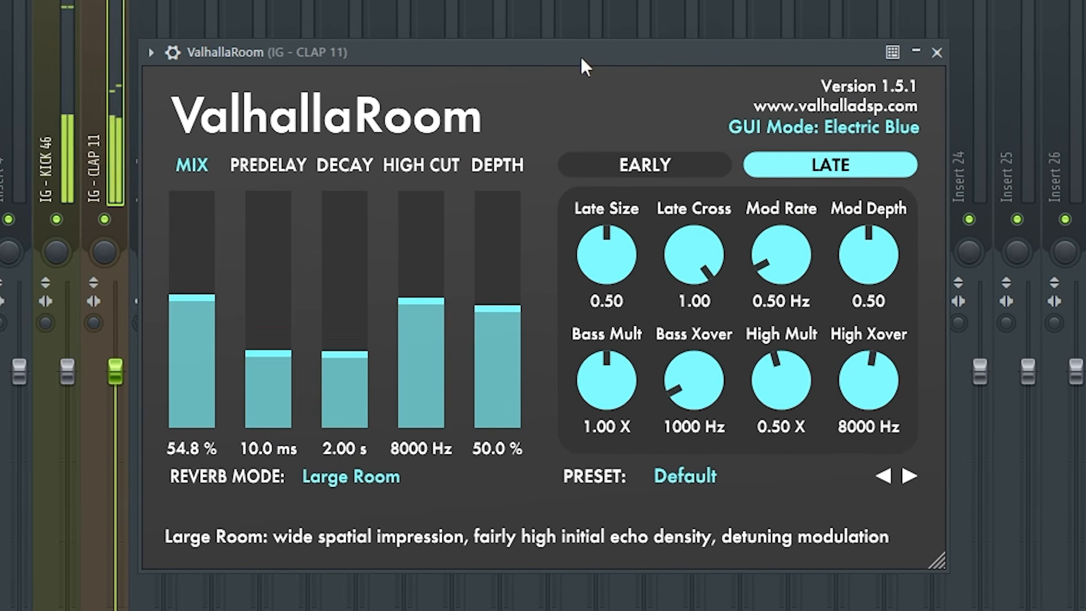
{"action": "left_click", "coordinate": [937, 52]}
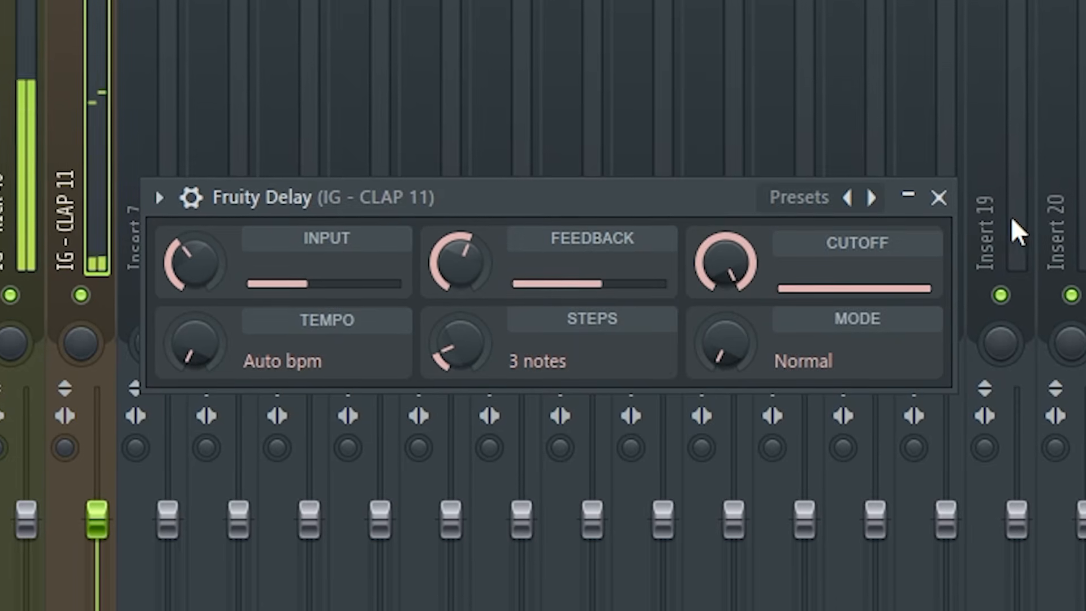
{"action": "left_click", "coordinate": [939, 197]}
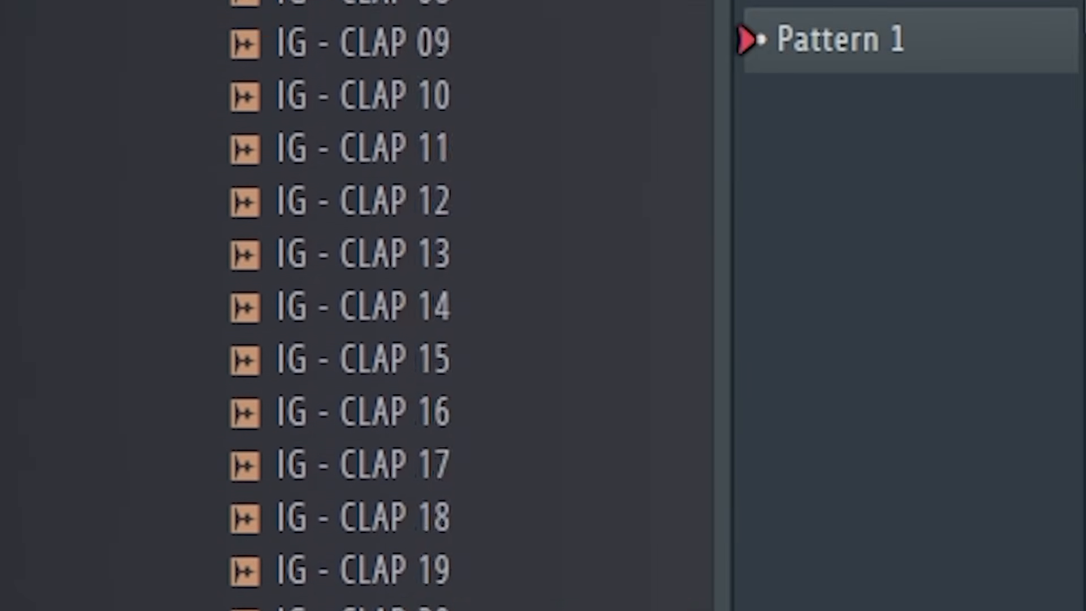
Step: Look through the Infinity Groove sample folders from claps to percussion and the pack's product page
{"action": "scroll", "coordinate": [396, 306], "scroll_direction": "down", "scroll_amount": 20}
{"action": "scroll", "coordinate": [396, 306], "scroll_direction": "down", "scroll_amount": 20}
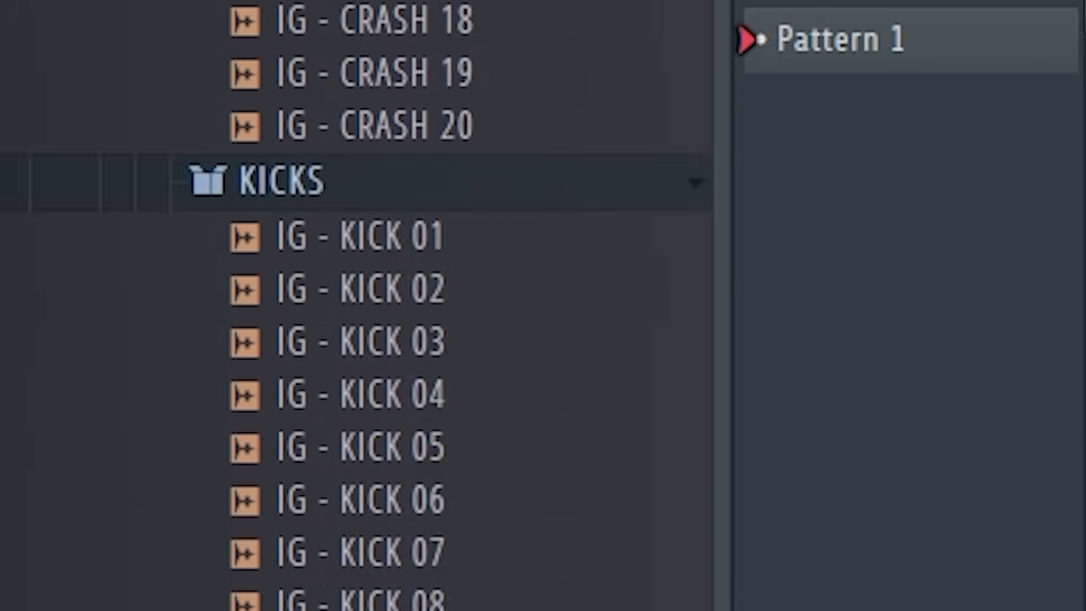
{"action": "scroll", "coordinate": [396, 305], "scroll_direction": "down", "scroll_amount": 20}
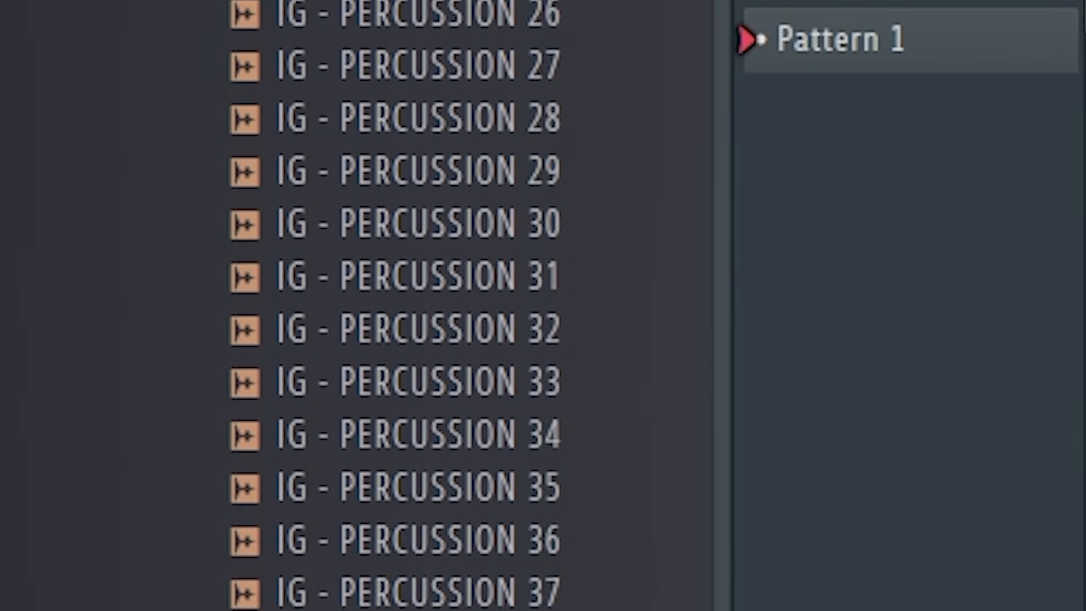
{"action": "scroll", "coordinate": [396, 306], "scroll_direction": "down", "scroll_amount": 20}
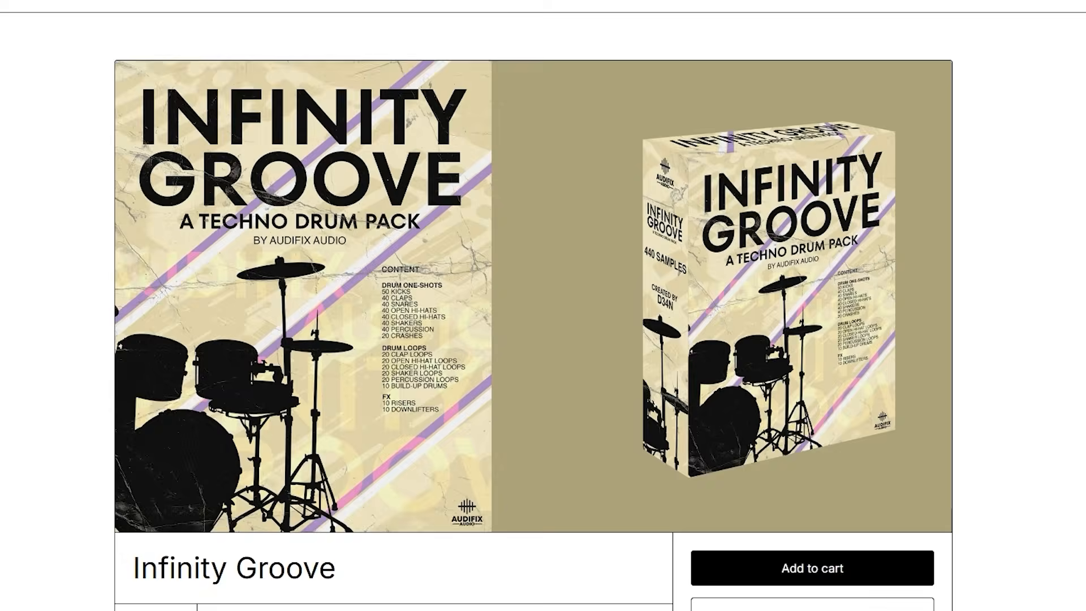
{"action": "scroll", "coordinate": [544, 305], "scroll_direction": "down", "scroll_amount": 9}
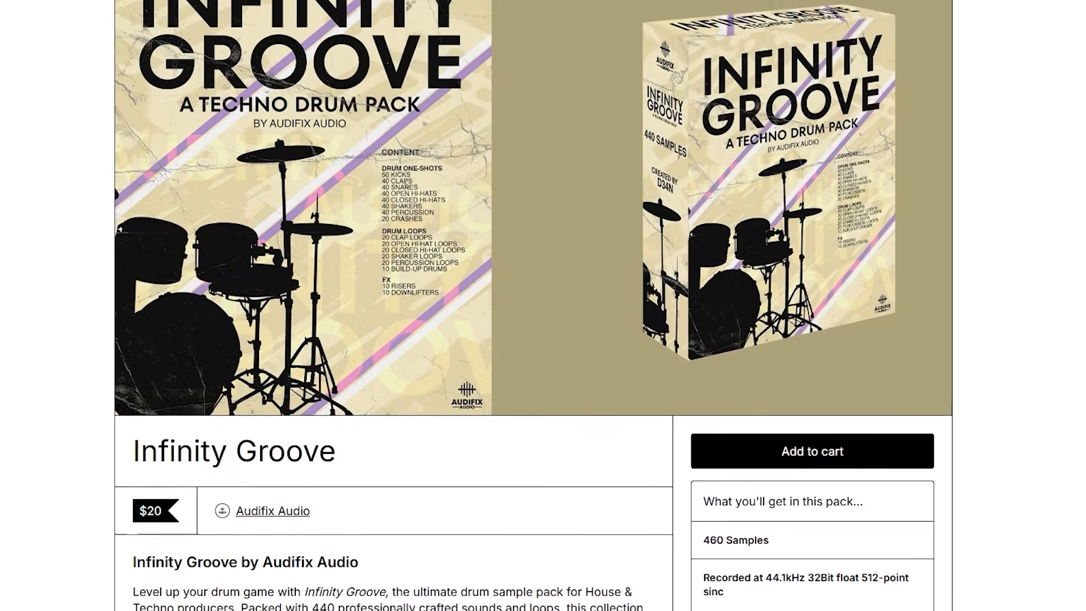
{"action": "scroll", "coordinate": [543, 305], "scroll_direction": "down", "scroll_amount": 9}
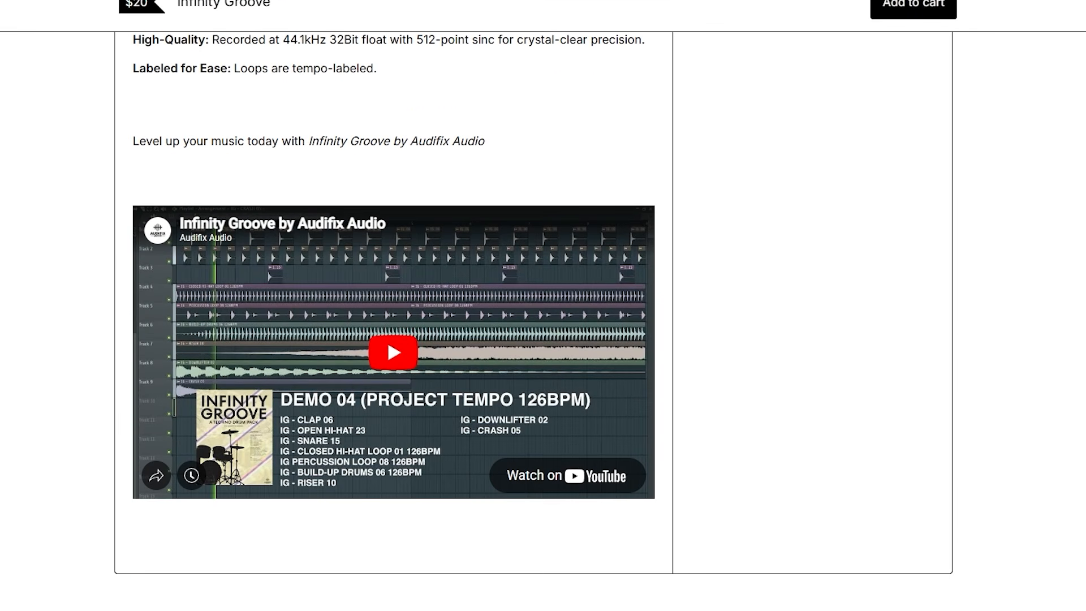
{"action": "scroll", "coordinate": [543, 306], "scroll_direction": "up", "scroll_amount": 2}
{"action": "scroll", "coordinate": [543, 306], "scroll_direction": "up", "scroll_amount": 6}
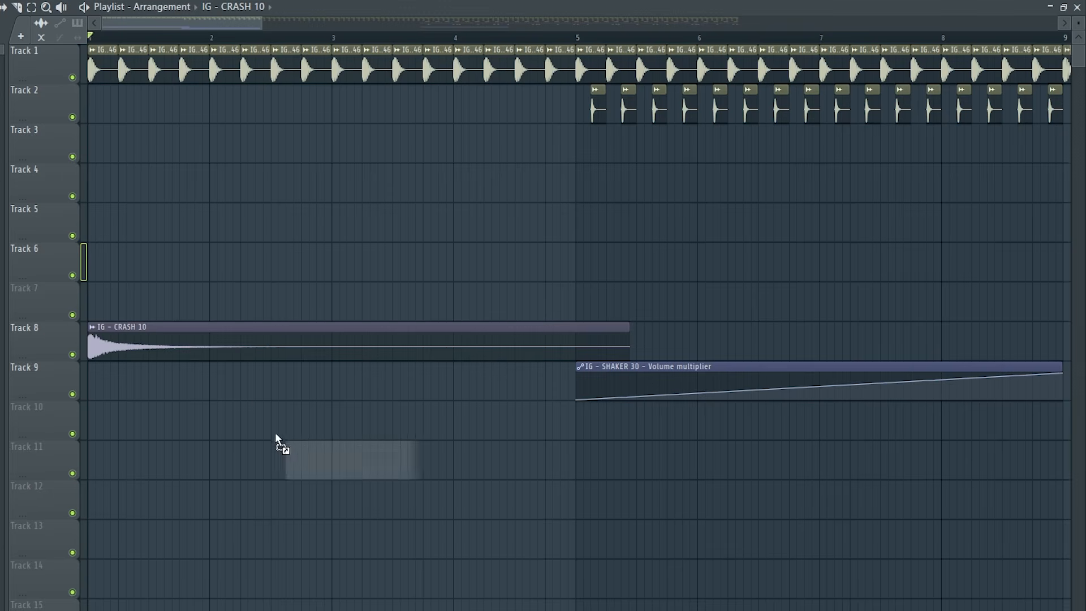
Step: Place the Foley audio on Track 7 at bar 1, slipping its content earlier and trimming the clip at bar 17
{"action": "left_click_drag", "start_coordinate": [279, 444], "coordinate": [144, 294]}
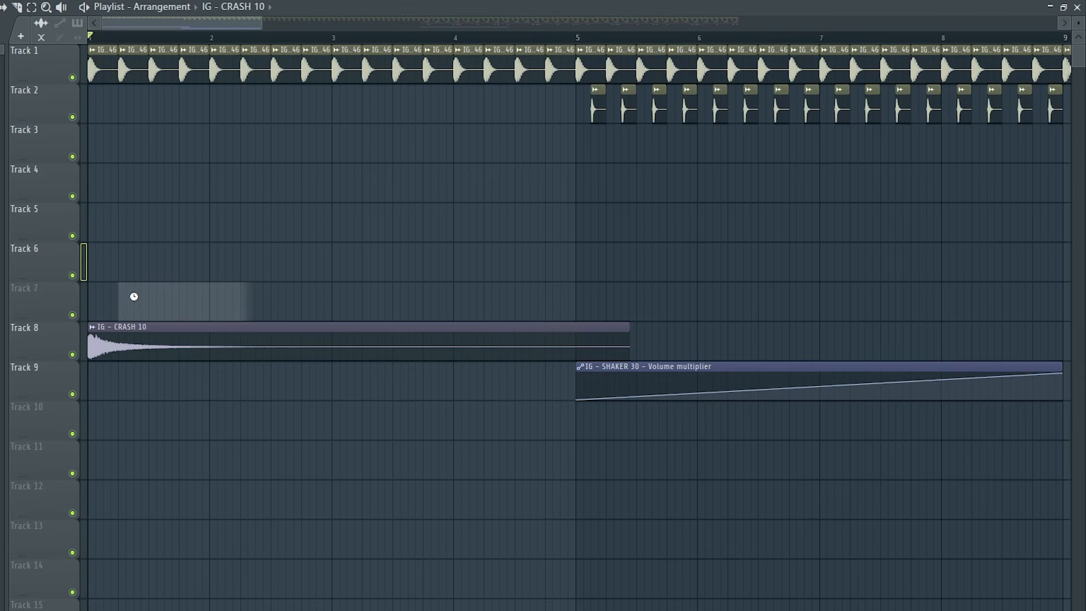
{"action": "scroll", "coordinate": [340, 274], "scroll_direction": "down", "scroll_amount": 4}
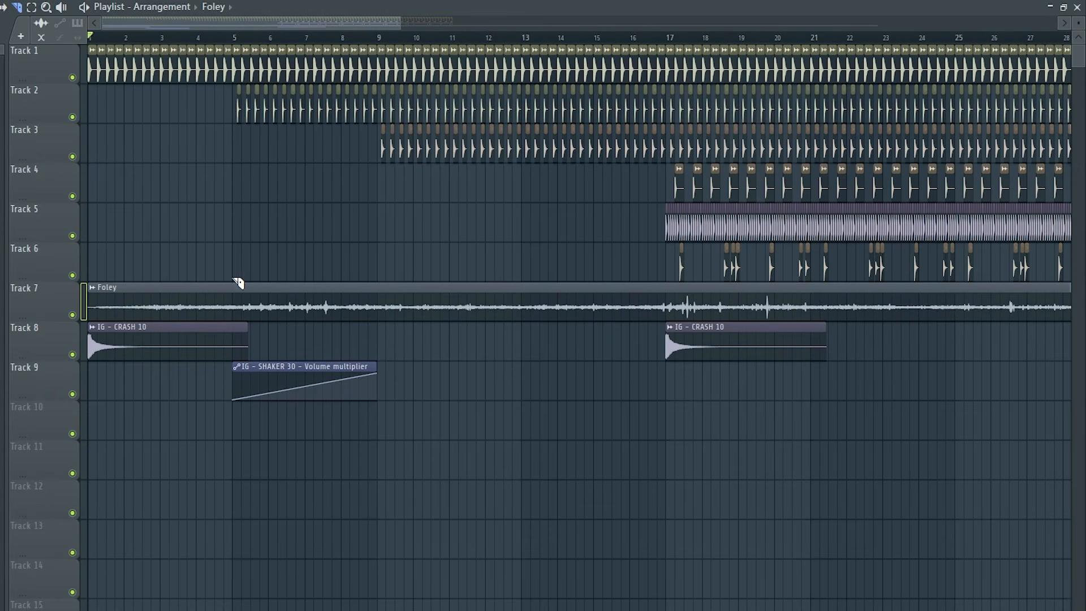
{"action": "key", "text": "p"}
{"action": "right_click", "coordinate": [207, 305]}
{"action": "left_click_drag", "start_coordinate": [447, 304], "coordinate": [302, 303]}
{"action": "key", "text": "c"}
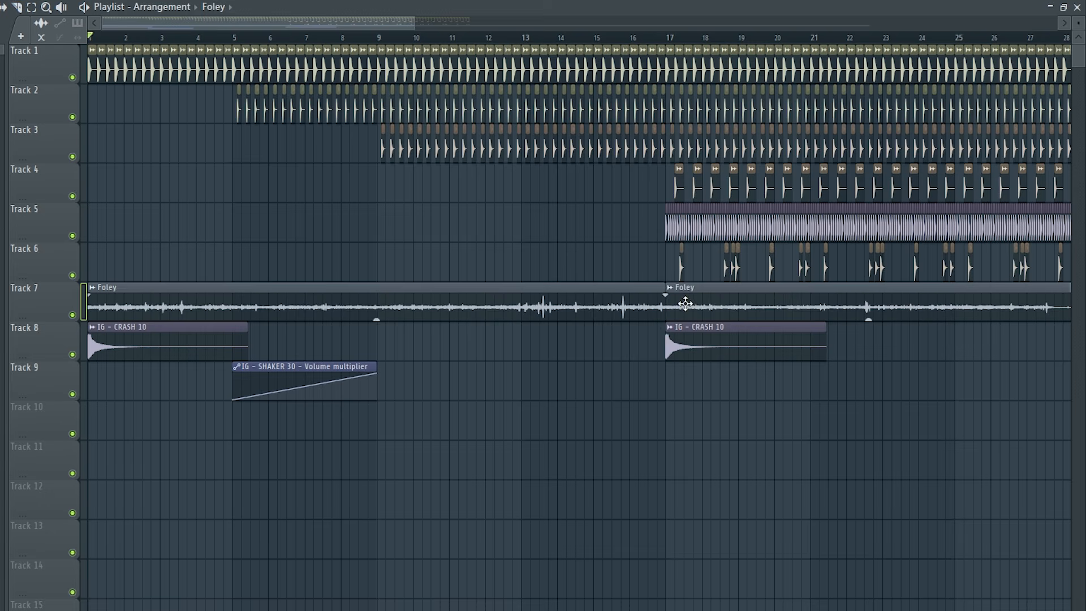
{"action": "right_click", "coordinate": [685, 304]}
Step: Lower the Foley clip's channel volume while playing it back with the drums
{"action": "double_click", "coordinate": [561, 298]}
{"action": "key", "text": "space"}
{"action": "left_click_drag", "start_coordinate": [322, 209], "coordinate": [320, 250]}
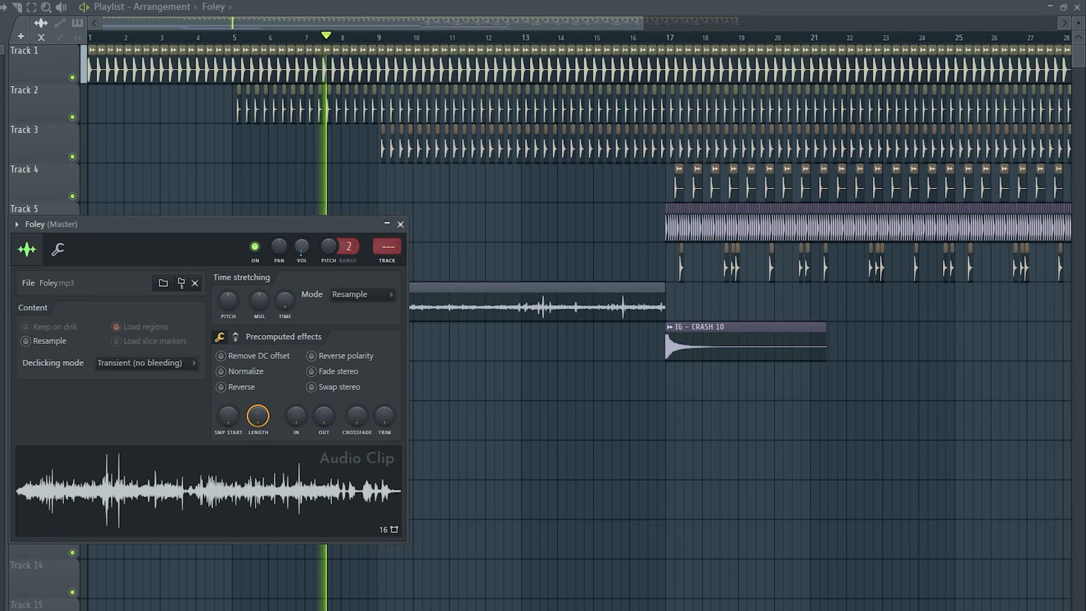
{"action": "left_click", "coordinate": [401, 225]}
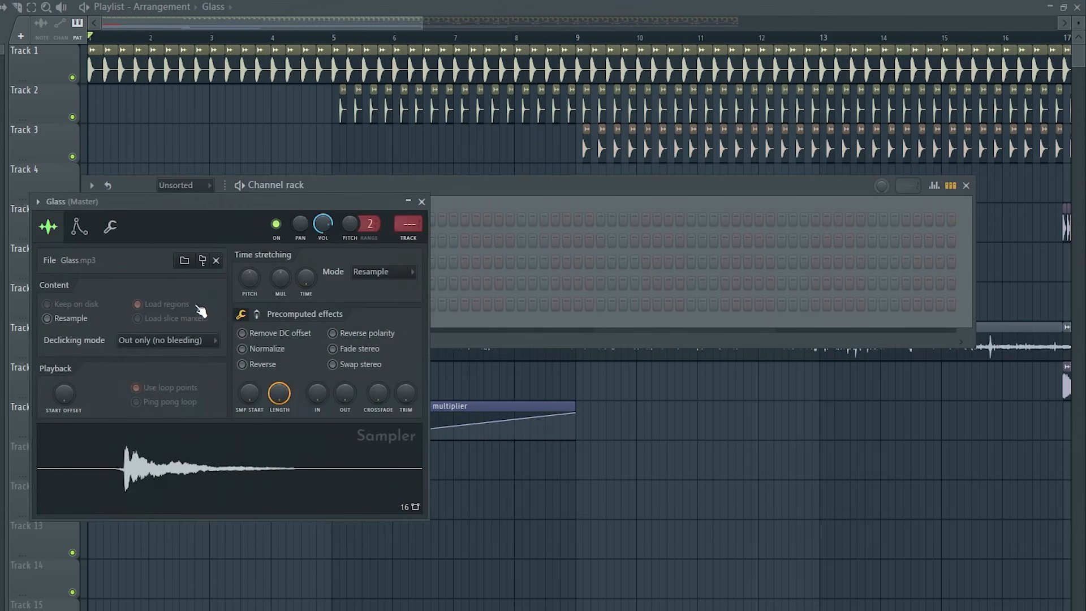
Step: Trim the Glass sample's start to its hit, set its time stretching mode to Stretch, and open its envelope settings
{"action": "left_click_drag", "start_coordinate": [236, 204], "coordinate": [344, 212]}
{"action": "left_click_drag", "start_coordinate": [358, 401], "coordinate": [357, 393]}
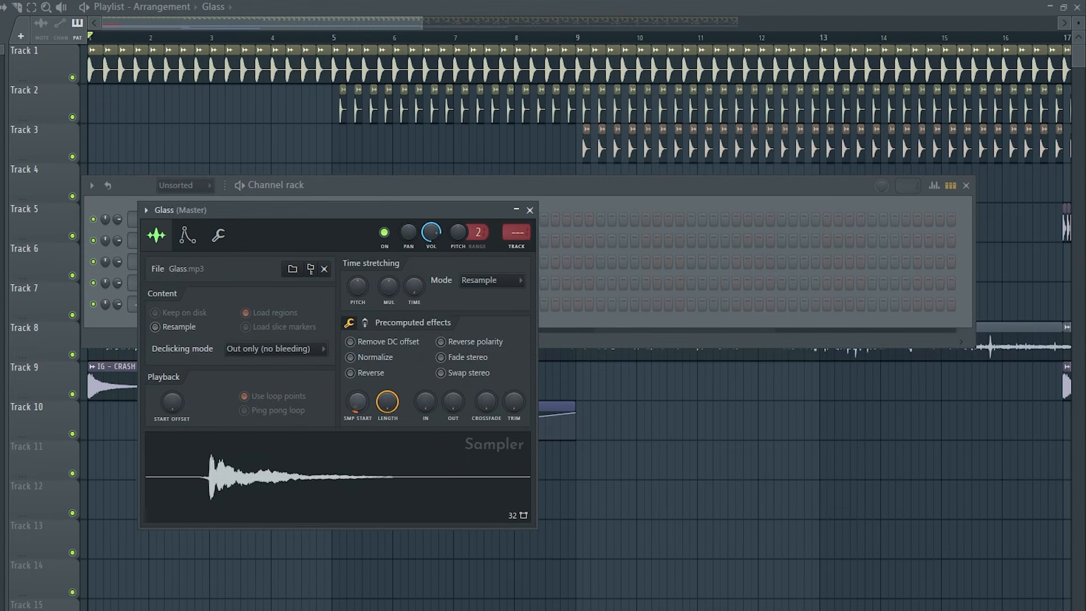
{"action": "left_click", "coordinate": [492, 280]}
{"action": "left_click", "coordinate": [485, 322]}
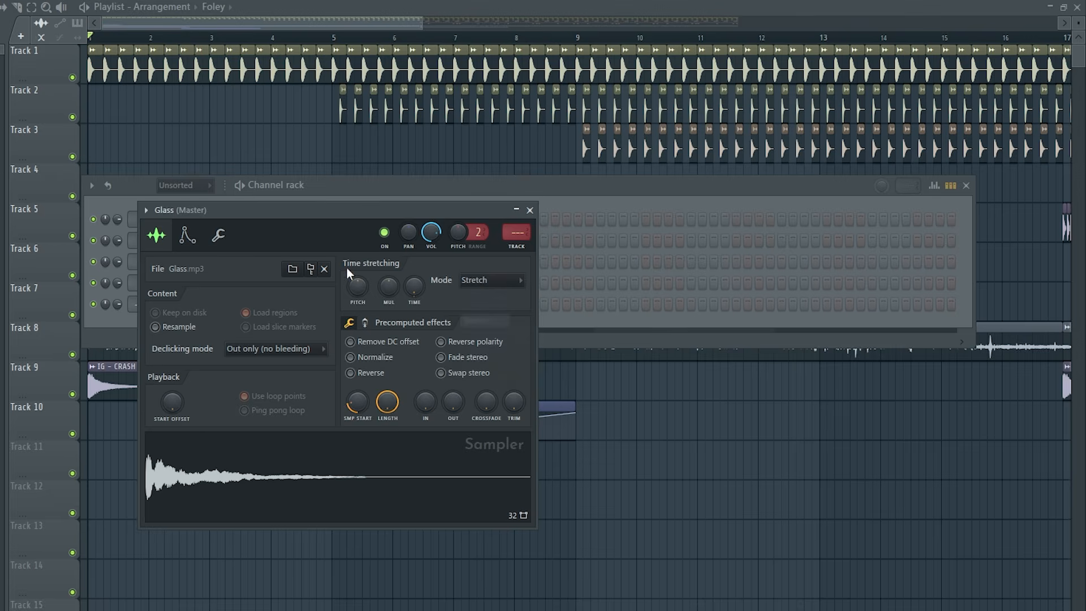
{"action": "left_click", "coordinate": [187, 235]}
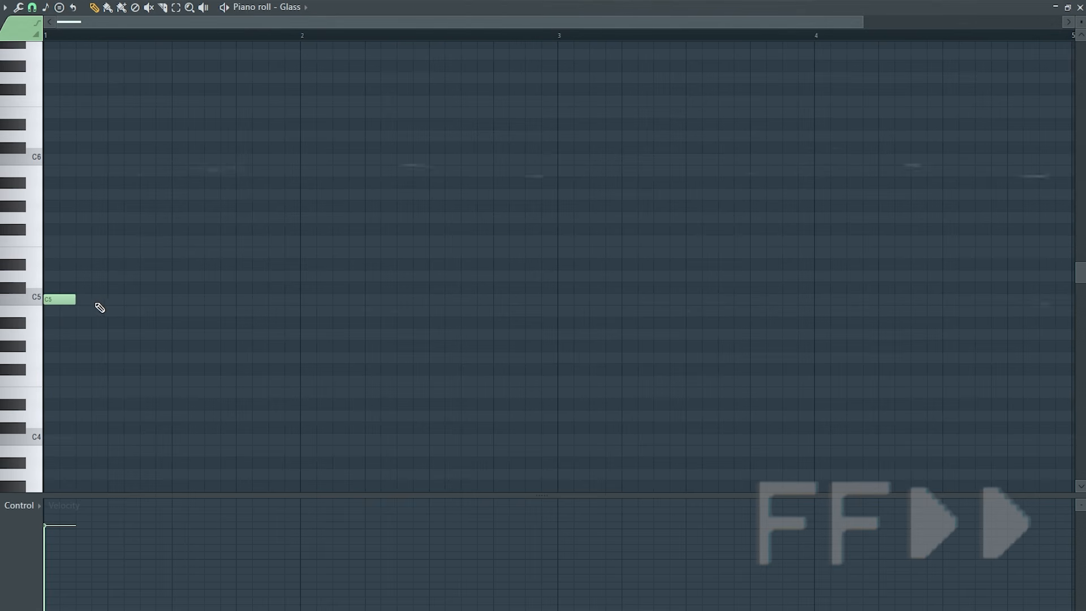
Step: Fill bar 1 of the Glass pattern with seven C5 notes of varying lengths, starting with a short one
{"action": "left_click", "coordinate": [67, 300]}
{"action": "left_click_drag", "start_coordinate": [74, 300], "coordinate": [108, 300]}
{"action": "left_click", "coordinate": [115, 300]}
{"action": "left_click", "coordinate": [162, 301]}
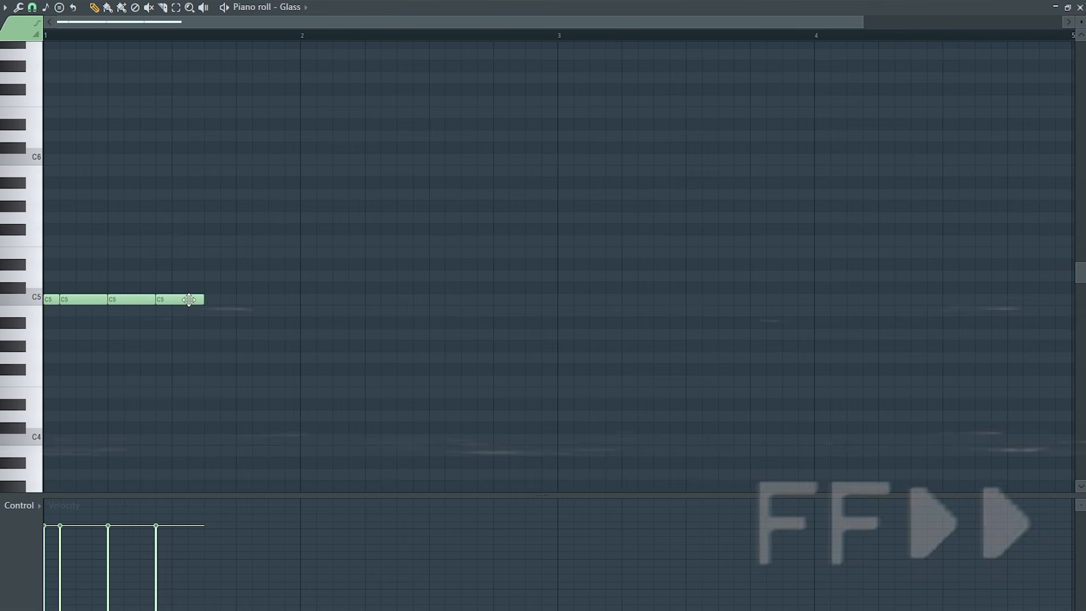
{"action": "left_click", "coordinate": [210, 300]}
{"action": "left_click_drag", "start_coordinate": [250, 300], "coordinate": [235, 300]}
{"action": "left_click", "coordinate": [243, 301]}
{"action": "left_click", "coordinate": [274, 296]}
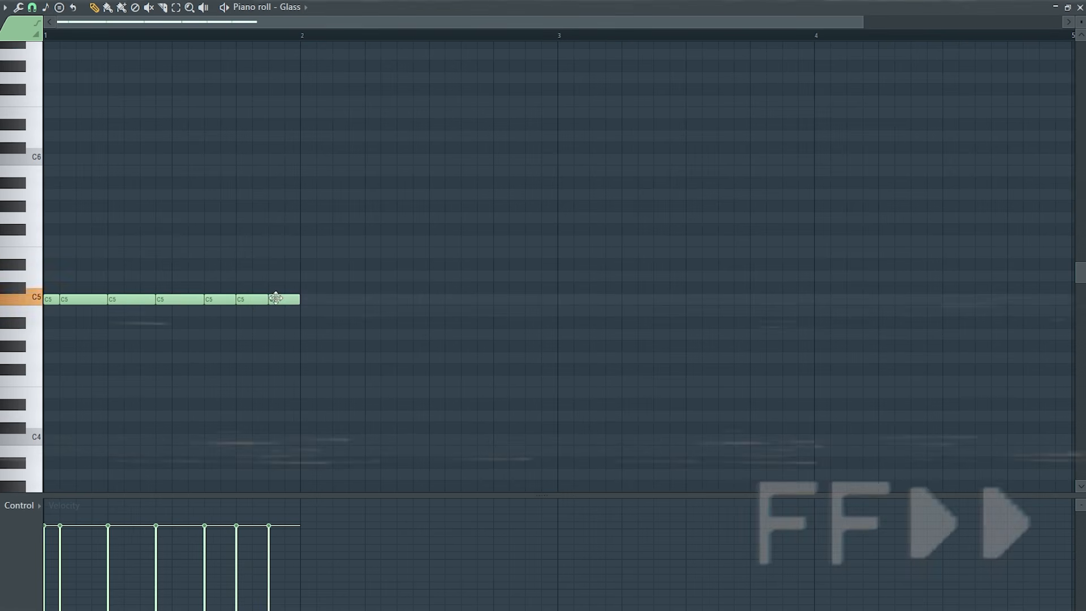
Step: Duplicate the one-bar C5 note pattern into bar 2 and clear the selection
{"action": "scroll", "coordinate": [283, 303], "scroll_direction": "down", "scroll_amount": 1}
{"action": "left_click_drag", "start_coordinate": [335, 327], "coordinate": [55, 228]}
{"action": "key", "text": "ctrl+b"}
{"action": "key", "text": "ctrl+d"}
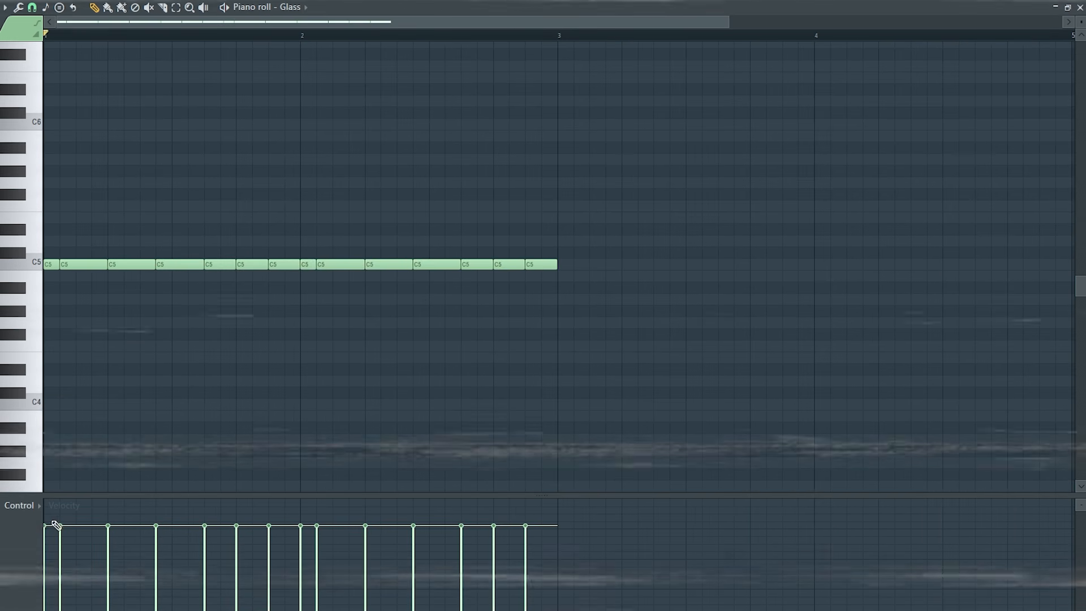
Step: Lower the velocities of the Glass notes in bars 1 and 2 to uneven levels for a varied groove
{"action": "mouse_move", "coordinate": [49, 524]}
{"action": "left_mouse_down"}
{"action": "mouse_move", "coordinate": [48, 596]}
{"action": "mouse_move", "coordinate": [63, 563]}
{"action": "left_mouse_up"}
{"action": "left_click_drag", "start_coordinate": [108, 529], "coordinate": [109, 572]}
{"action": "mouse_move", "coordinate": [155, 527]}
{"action": "left_mouse_down"}
{"action": "mouse_move", "coordinate": [156, 548]}
{"action": "mouse_move", "coordinate": [205, 593]}
{"action": "left_mouse_up"}
{"action": "left_click_drag", "start_coordinate": [237, 527], "coordinate": [236, 547]}
{"action": "mouse_move", "coordinate": [269, 527]}
{"action": "left_mouse_down"}
{"action": "mouse_move", "coordinate": [269, 580]}
{"action": "mouse_move", "coordinate": [300, 551]}
{"action": "mouse_move", "coordinate": [317, 583]}
{"action": "left_mouse_up"}
{"action": "mouse_move", "coordinate": [365, 527]}
{"action": "left_mouse_down"}
{"action": "mouse_move", "coordinate": [414, 551]}
{"action": "mouse_move", "coordinate": [461, 598]}
{"action": "left_mouse_up"}
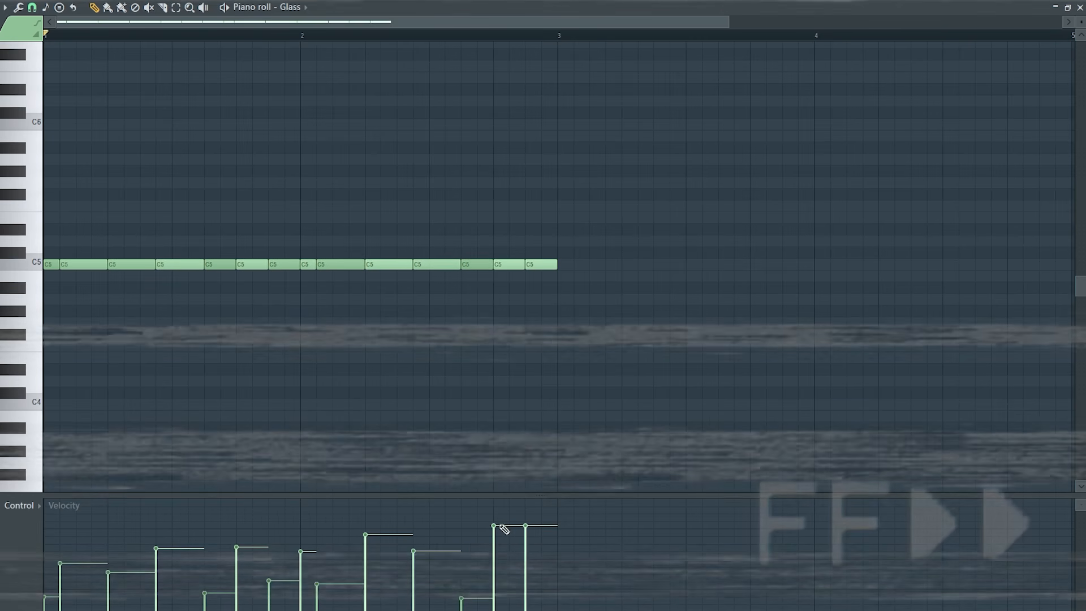
{"action": "mouse_move", "coordinate": [494, 527]}
{"action": "left_mouse_down"}
{"action": "mouse_move", "coordinate": [494, 569]}
{"action": "mouse_move", "coordinate": [526, 550]}
{"action": "left_mouse_up"}
Step: Duplicate the two-bar Glass pattern into bars 3 and 4 and play it back
{"action": "left_click_drag", "start_coordinate": [651, 313], "coordinate": [49, 219]}
{"action": "key", "text": "ctrl+b"}
{"action": "right_click", "coordinate": [341, 371]}
{"action": "key", "text": "space"}
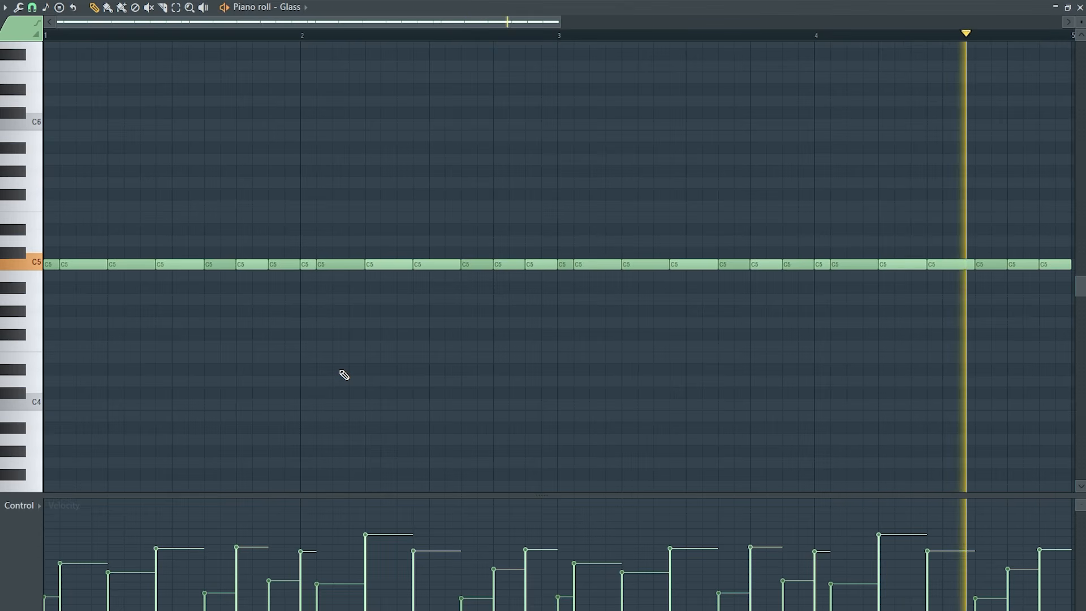
{"action": "key", "text": "space"}
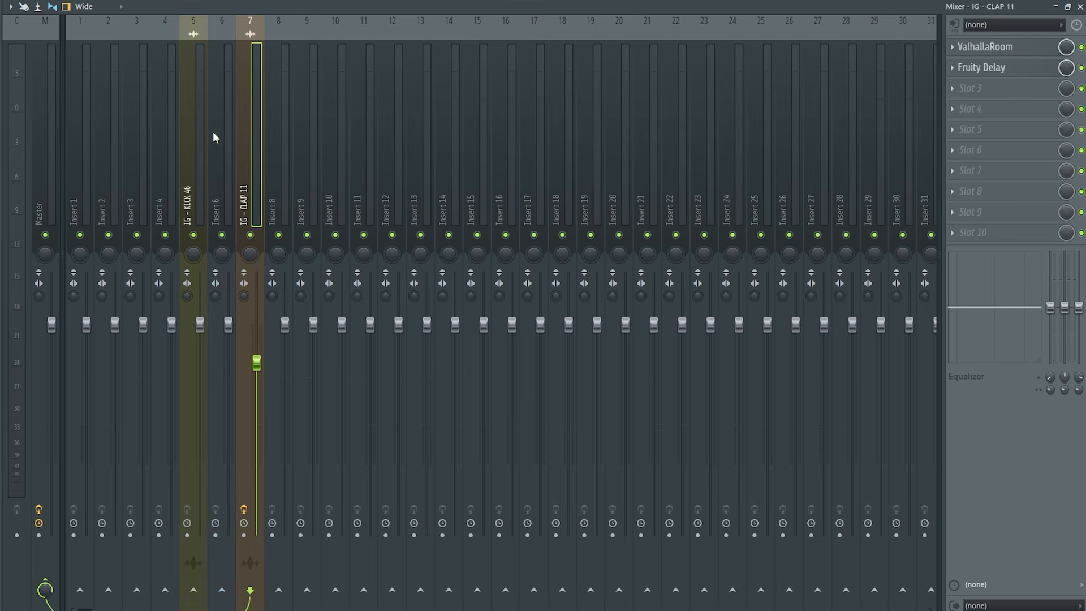
Step: Rename mixer Insert 6 as Rumble and colour it green
{"action": "left_click", "coordinate": [219, 136]}
{"action": "key", "text": "F2"}
{"action": "type", "text": "Ru"}
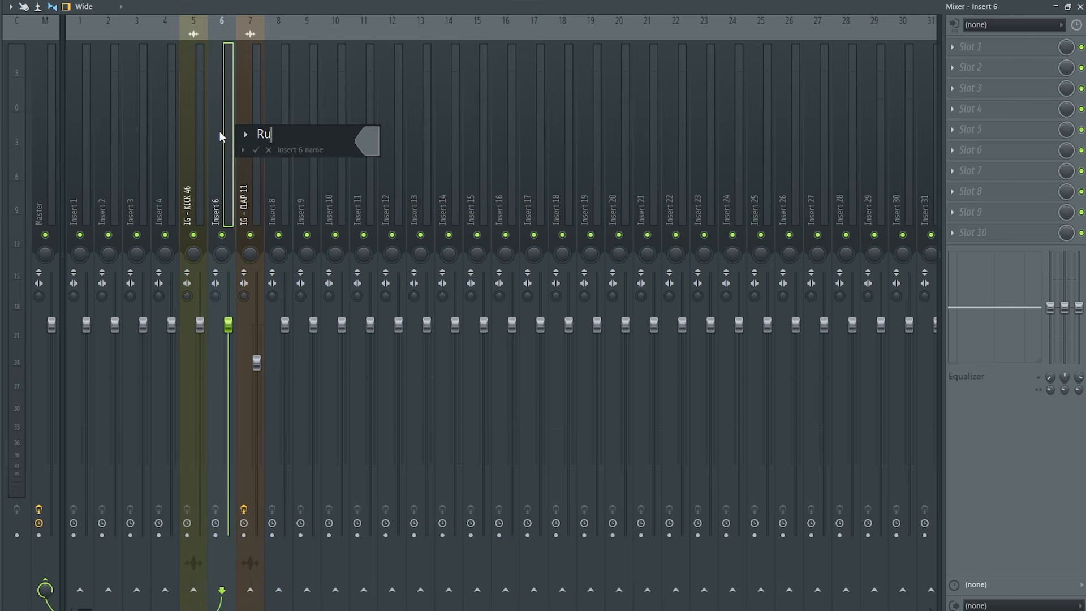
{"action": "type", "text": "mble"}
{"action": "left_click", "coordinate": [373, 139]}
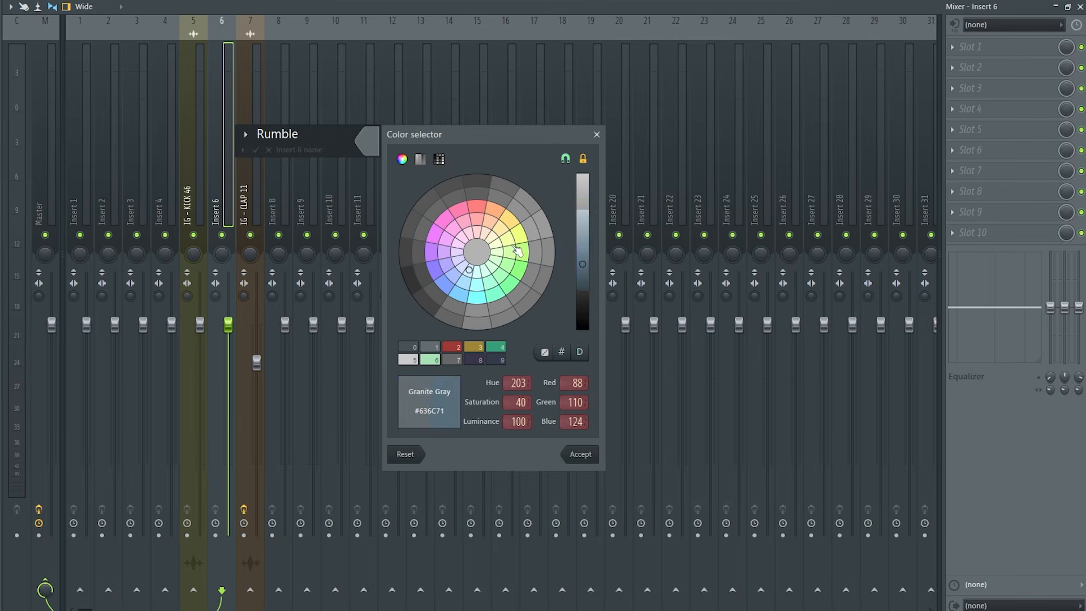
{"action": "left_click", "coordinate": [583, 455]}
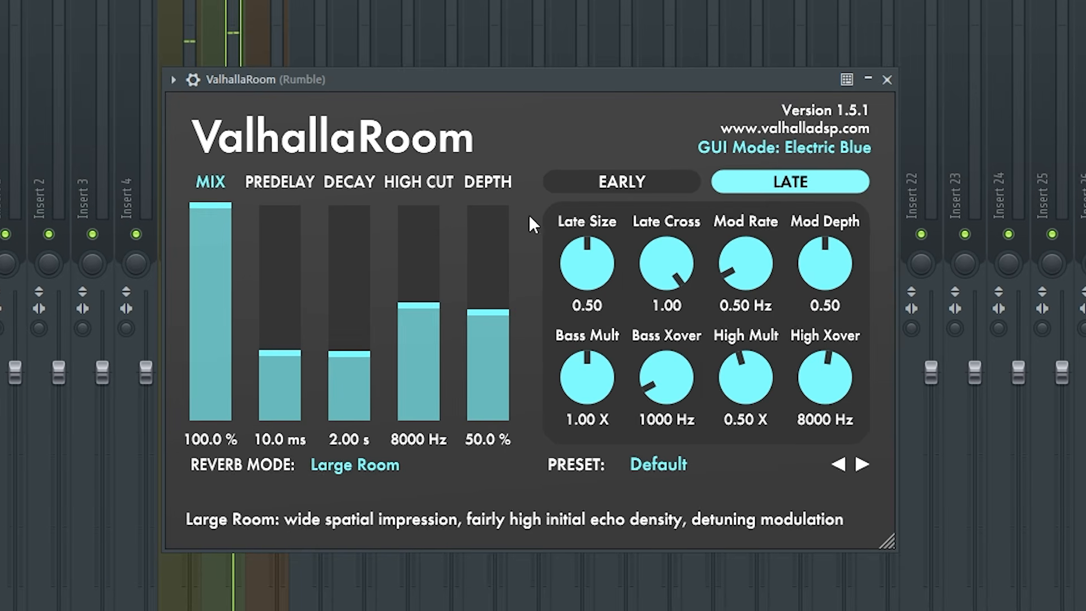
Step: Set the high cut of the Rumble track's ValhallaRoom reverb to 150 Hz and close the plugin
{"action": "double_click", "coordinate": [420, 440]}
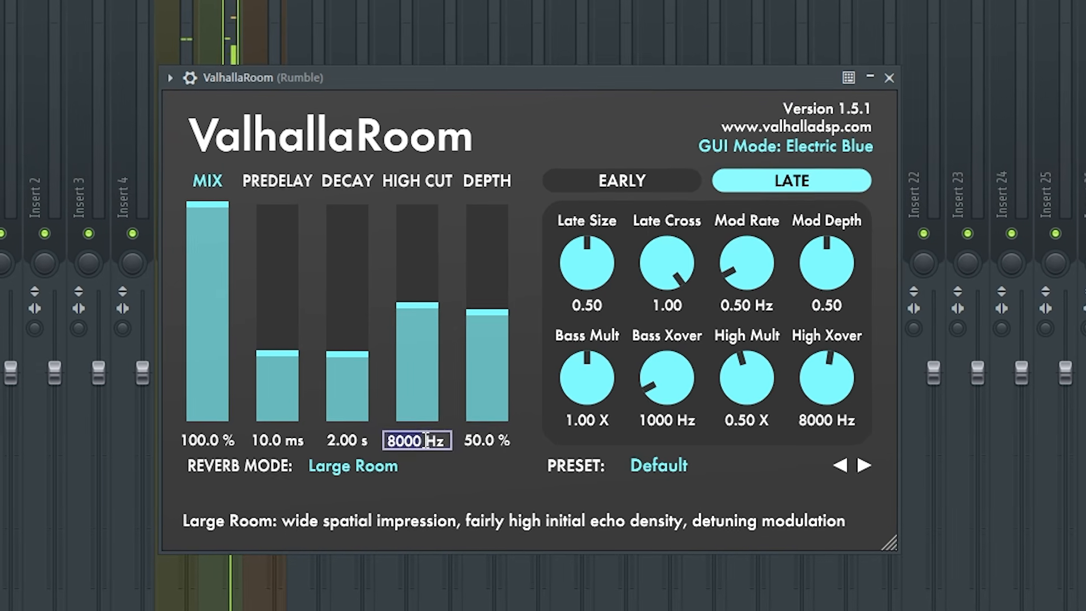
{"action": "type", "text": "150"}
{"action": "key", "text": "Return"}
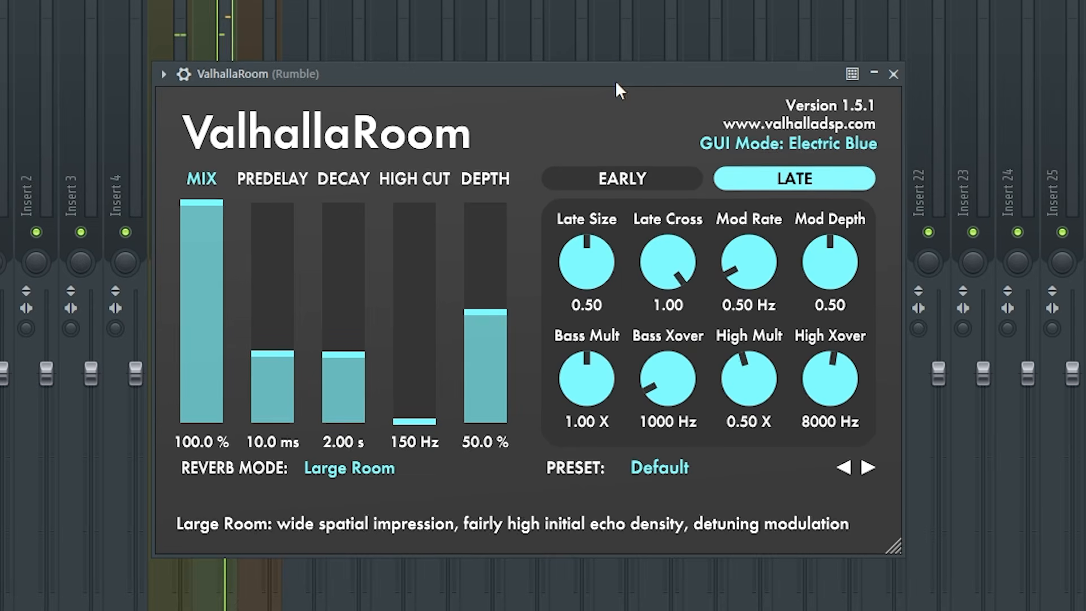
{"action": "left_click", "coordinate": [894, 73]}
Step: Add a separator before mixer Insert 25, rename the track as Sidechain, and give it a new colour
{"action": "right_click", "coordinate": [764, 24]}
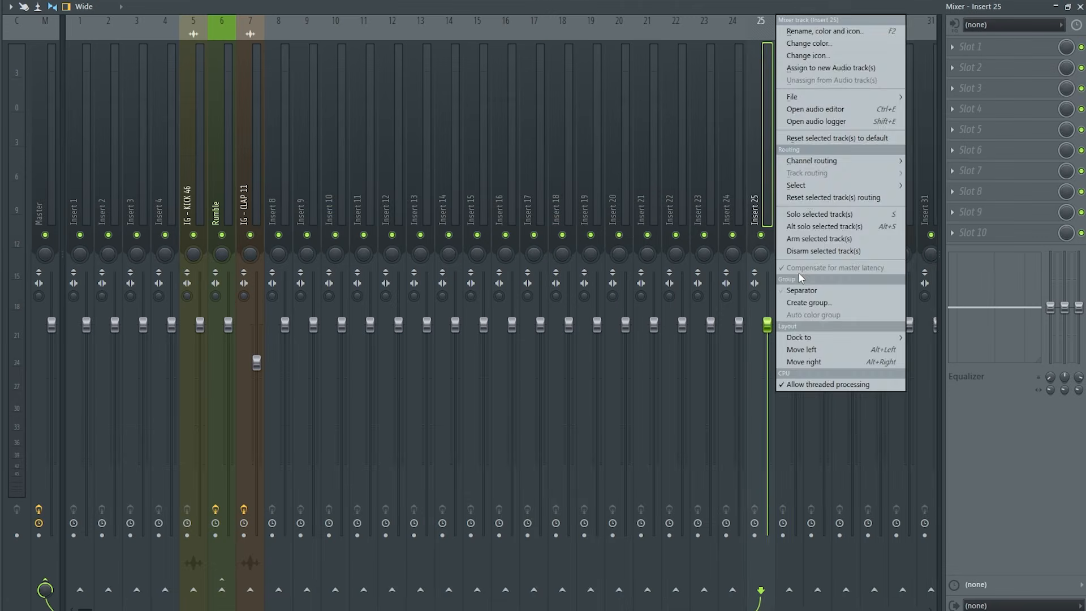
{"action": "left_click", "coordinate": [799, 290]}
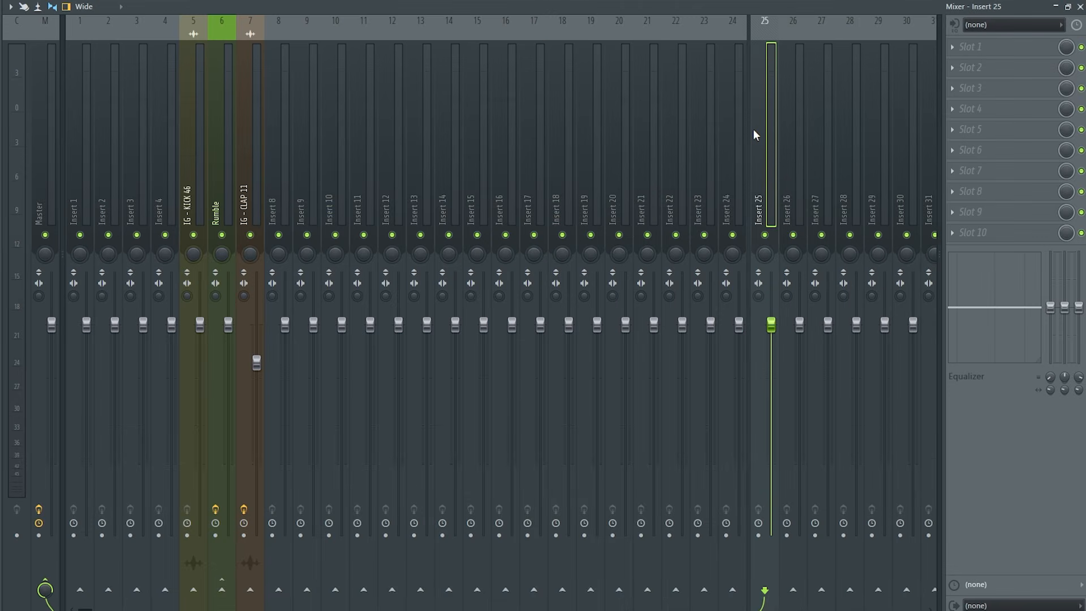
{"action": "key", "text": "F2"}
{"action": "type", "text": "Sidech"}
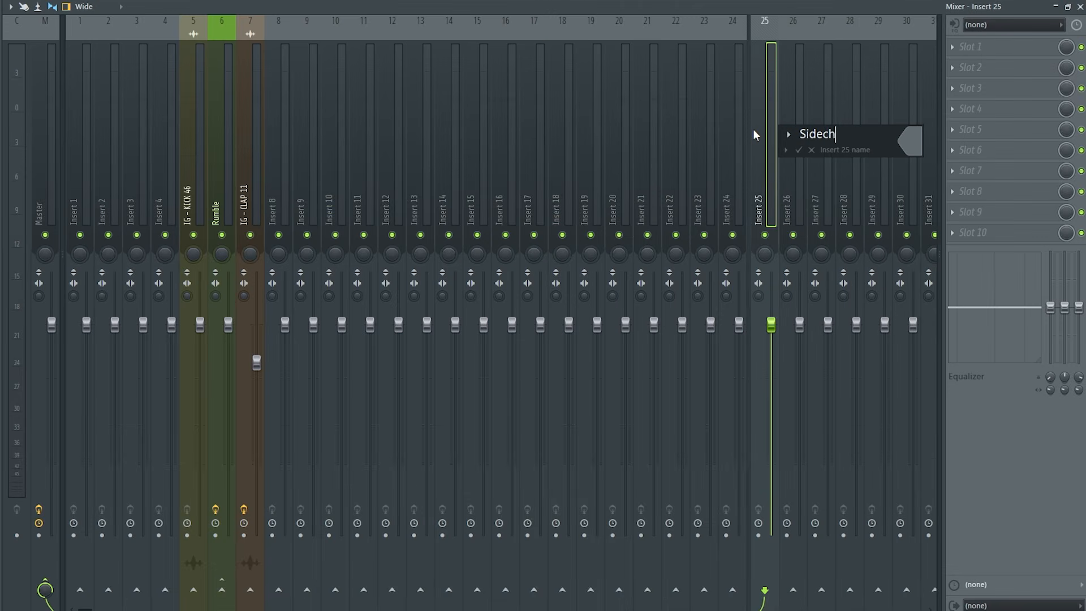
{"action": "type", "text": "ain"}
{"action": "left_click", "coordinate": [912, 141]}
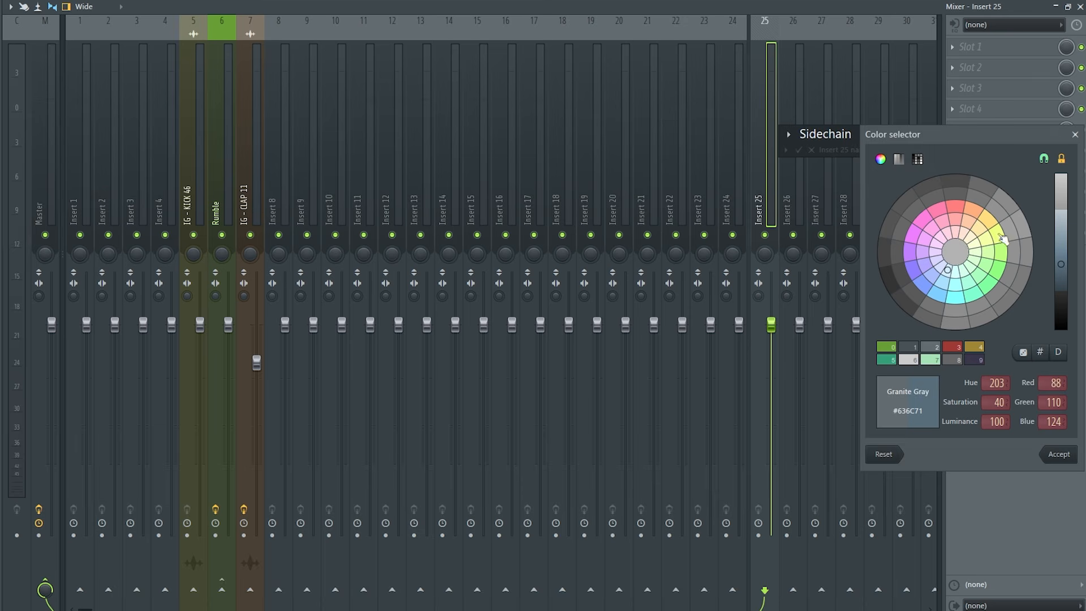
{"action": "left_click", "coordinate": [1060, 454]}
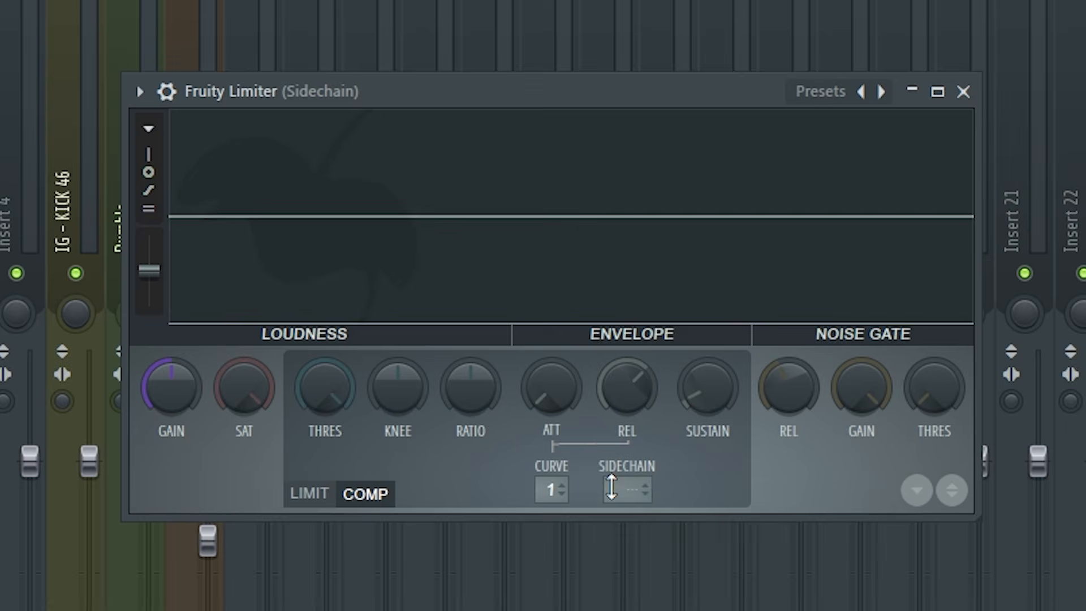
Step: Sidechain the Sidechain track's Fruity Limiter to IG - KICK 46, lower its threshold and raise its ratio while the track plays
{"action": "left_click", "coordinate": [610, 487]}
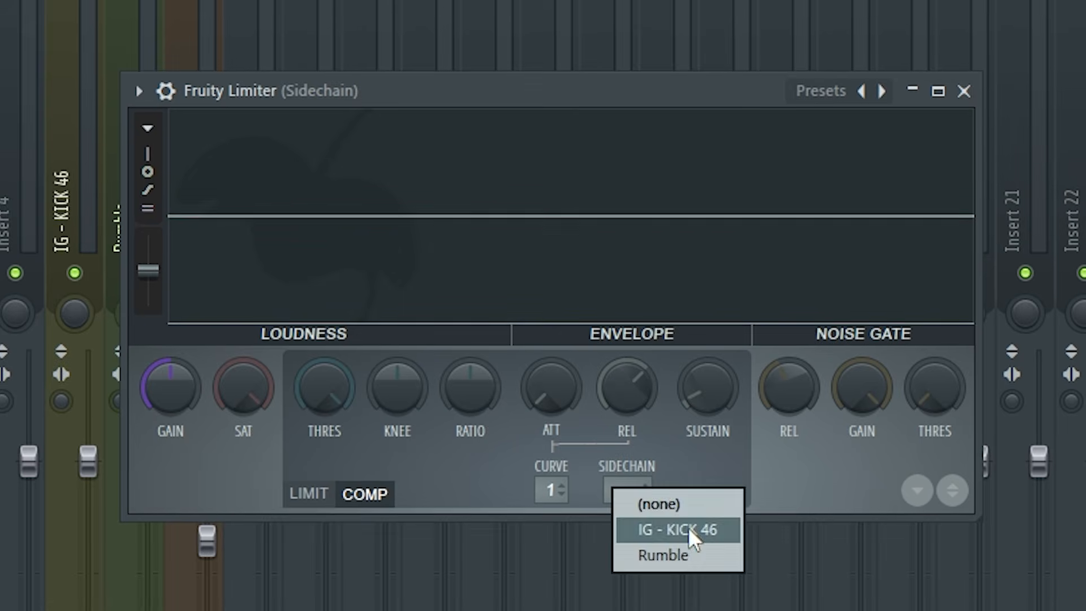
{"action": "left_click", "coordinate": [688, 528]}
{"action": "left_click_drag", "start_coordinate": [304, 390], "coordinate": [304, 419]}
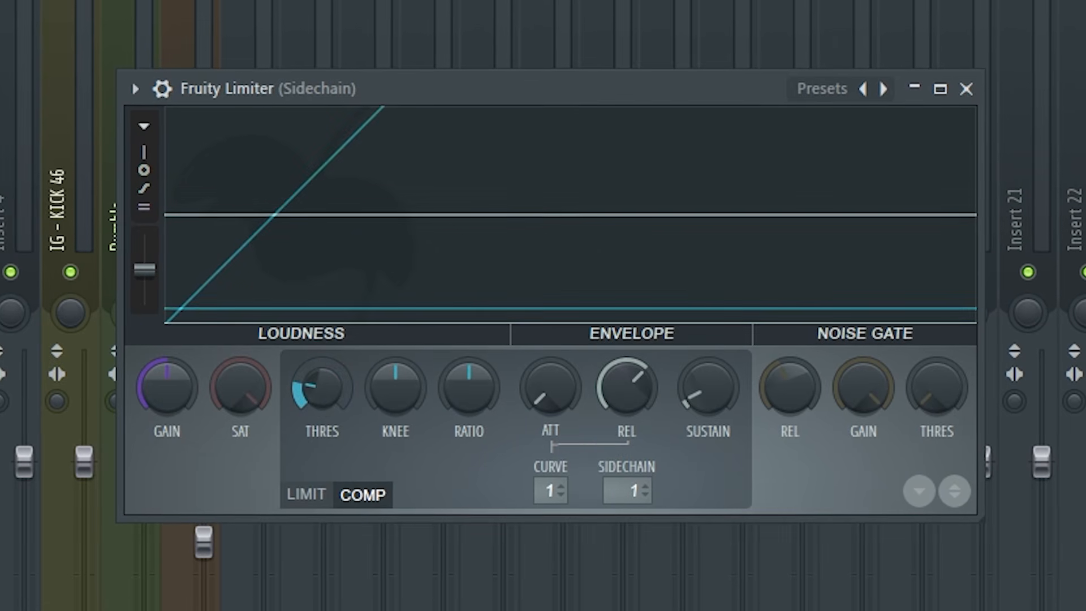
{"action": "left_click_drag", "start_coordinate": [468, 390], "coordinate": [468, 367]}
{"action": "key", "text": "space"}
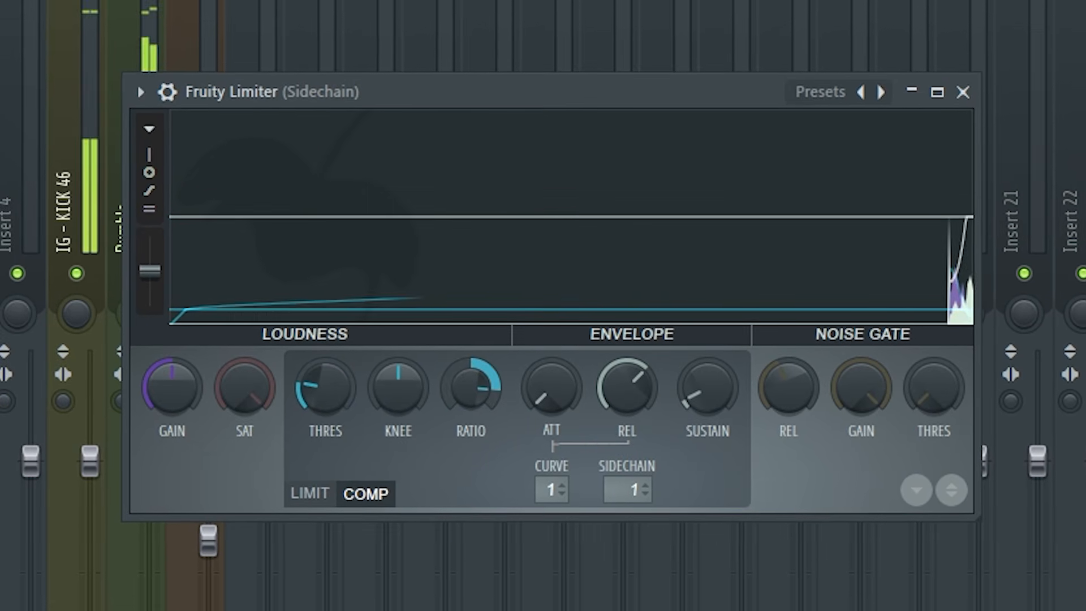
{"action": "left_click_drag", "start_coordinate": [307, 396], "coordinate": [307, 402]}
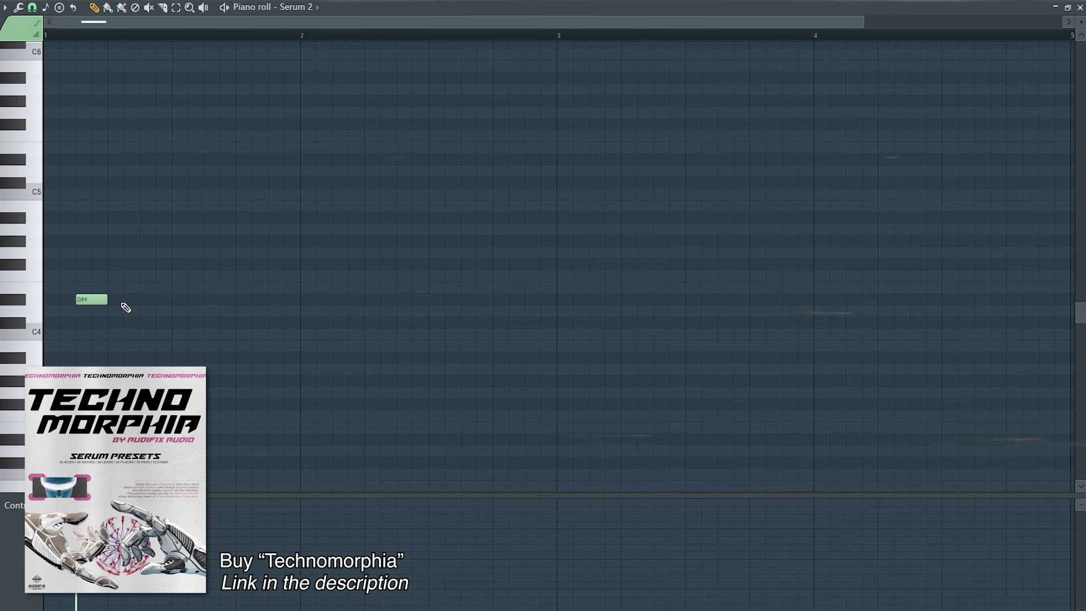
Step: Continue the off-beat bassline in bar 1 of the Serum 2 pattern with four more evenly spaced D#4 notes
{"action": "left_click", "coordinate": [127, 304]}
{"action": "left_click", "coordinate": [172, 305]}
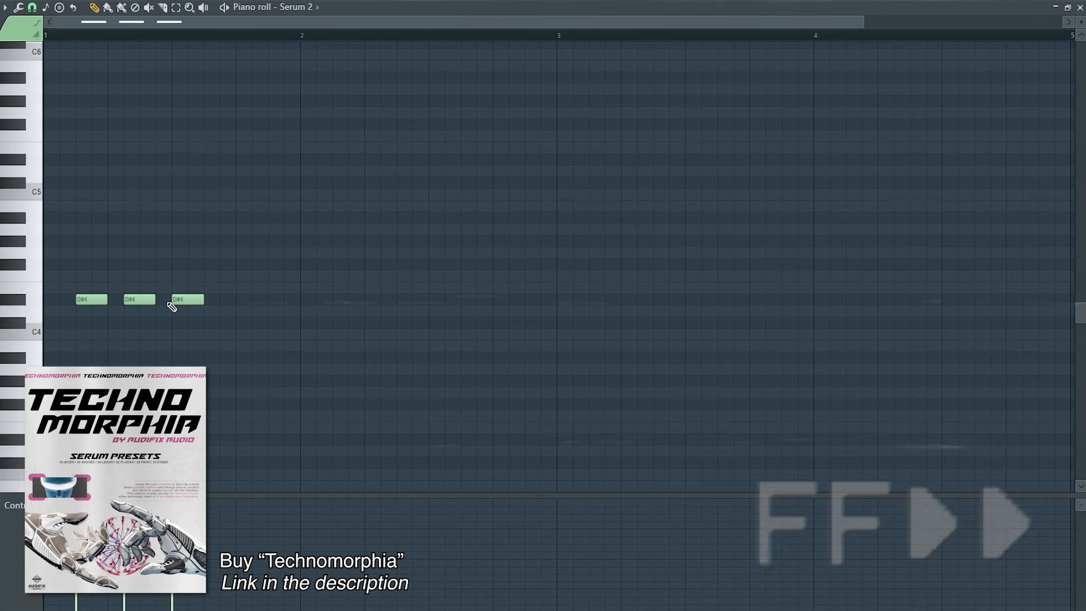
{"action": "left_click", "coordinate": [223, 305]}
{"action": "left_click", "coordinate": [272, 305]}
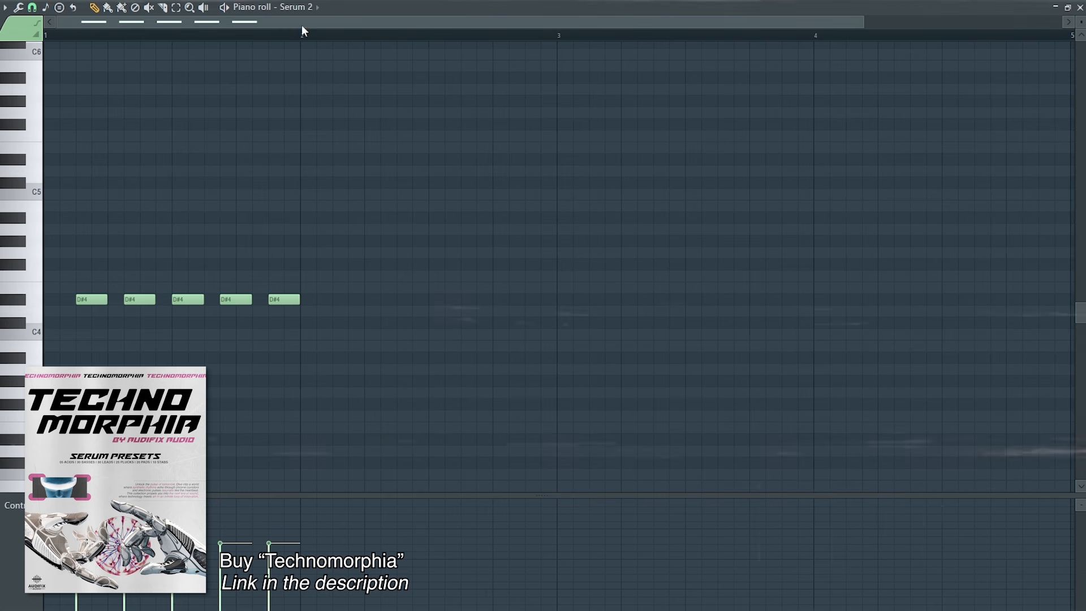
Step: Duplicate the bar 1 D#4 bassline into bars 2, 3 and 4 and play it back
{"action": "left_click_drag", "start_coordinate": [302, 31], "coordinate": [46, 33]}
{"action": "key", "text": "ctrl+b"}
{"action": "key", "text": "ctrl+b"}
{"action": "key", "text": "ctrl+b"}
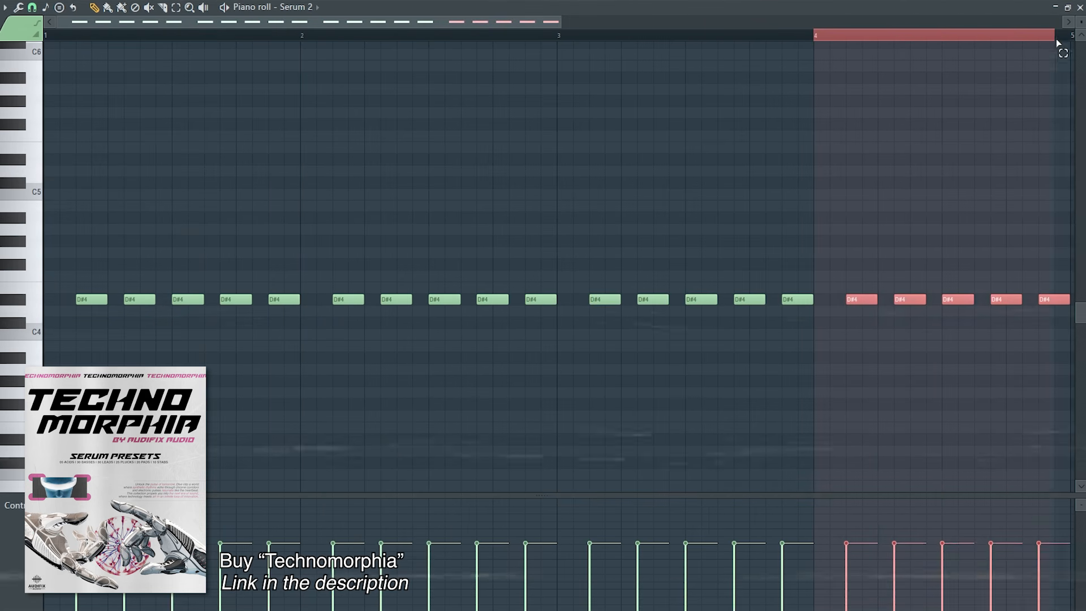
{"action": "left_click", "coordinate": [822, 40], "text": "ctrl"}
{"action": "left_click", "coordinate": [819, 58], "text": "ctrl"}
{"action": "scroll", "coordinate": [466, 181], "scroll_direction": "down", "scroll_amount": 1}
{"action": "key", "text": "space"}
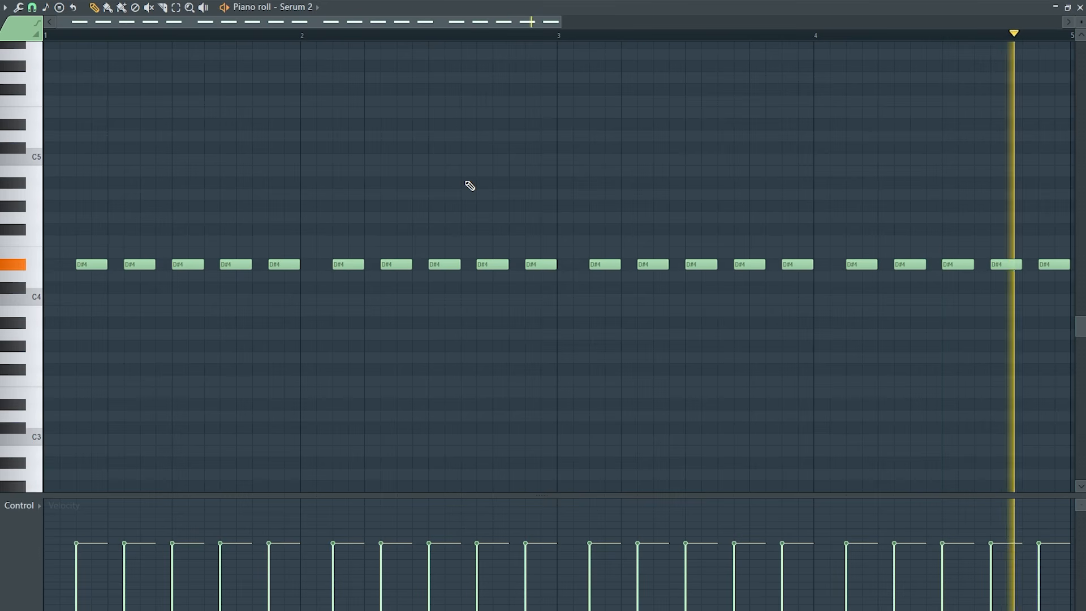
Step: Lower the Serum 2 mixer track's volume and pull band 2 of its Parametric EQ 2 down into the low bass
{"action": "left_click_drag", "start_coordinate": [287, 328], "coordinate": [288, 431]}
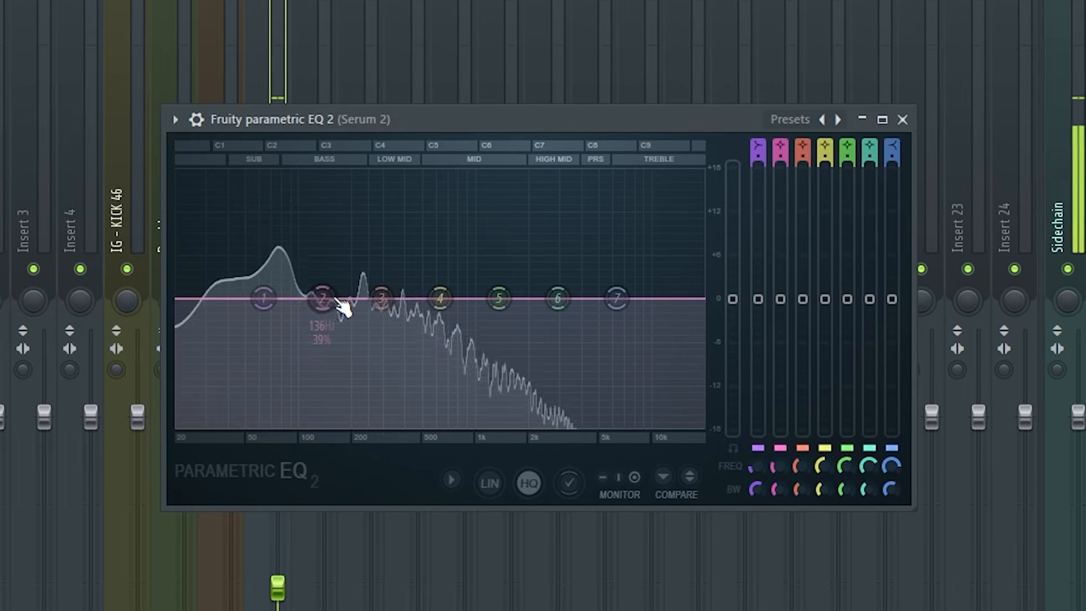
{"action": "left_click_drag", "start_coordinate": [323, 298], "coordinate": [276, 368]}
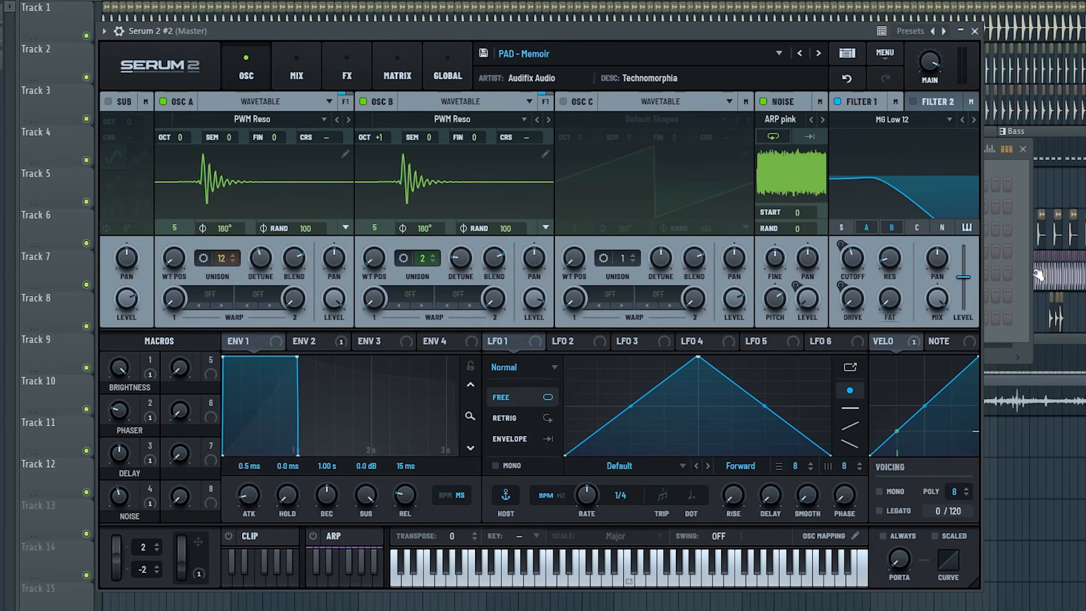
Step: Extend the D#4, F4 and G#4 chord of the PAD - Memoir part to fill four bars, and deselect it
{"action": "key", "text": "space"}
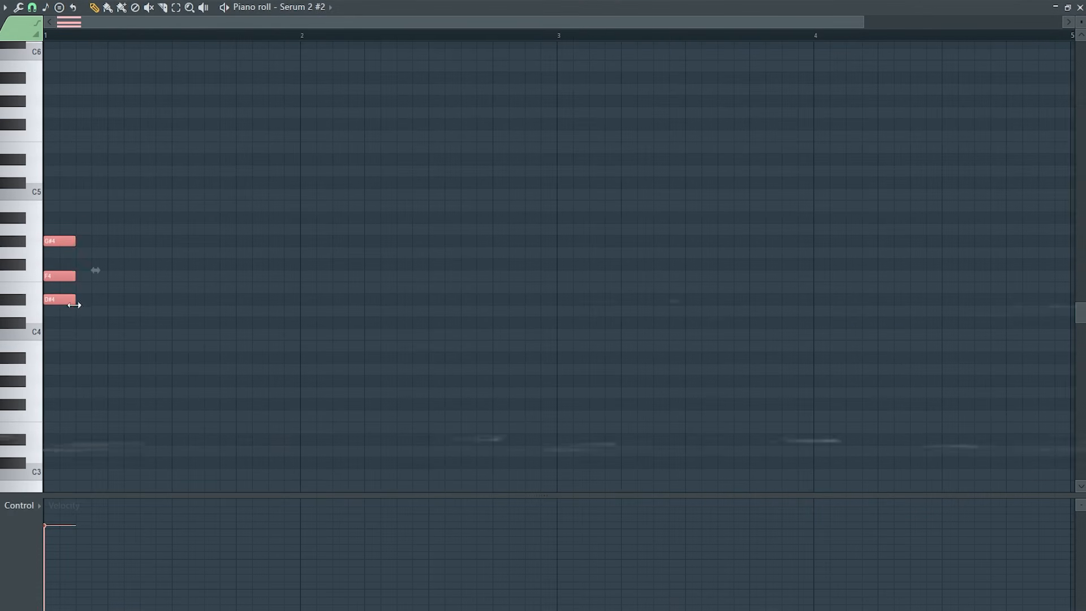
{"action": "left_click_drag", "start_coordinate": [74, 305], "coordinate": [1066, 309]}
{"action": "left_click_drag", "start_coordinate": [557, 24], "coordinate": [972, 57]}
{"action": "left_click_drag", "start_coordinate": [713, 25], "coordinate": [699, 24]}
{"action": "left_click_drag", "start_coordinate": [969, 22], "coordinate": [1084, 22]}
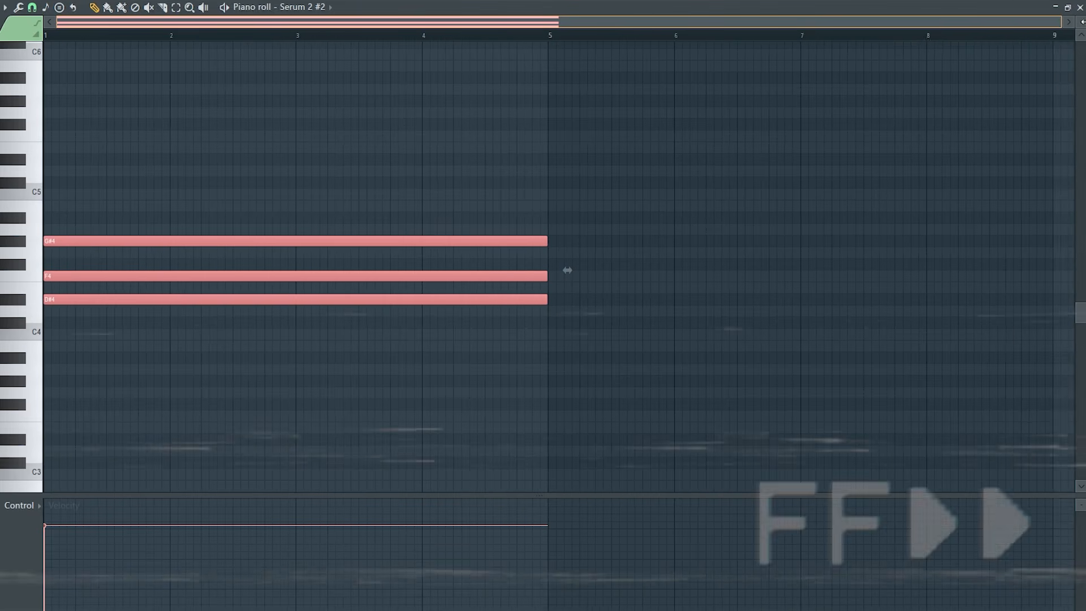
{"action": "left_click", "coordinate": [1033, 66], "text": "ctrl"}
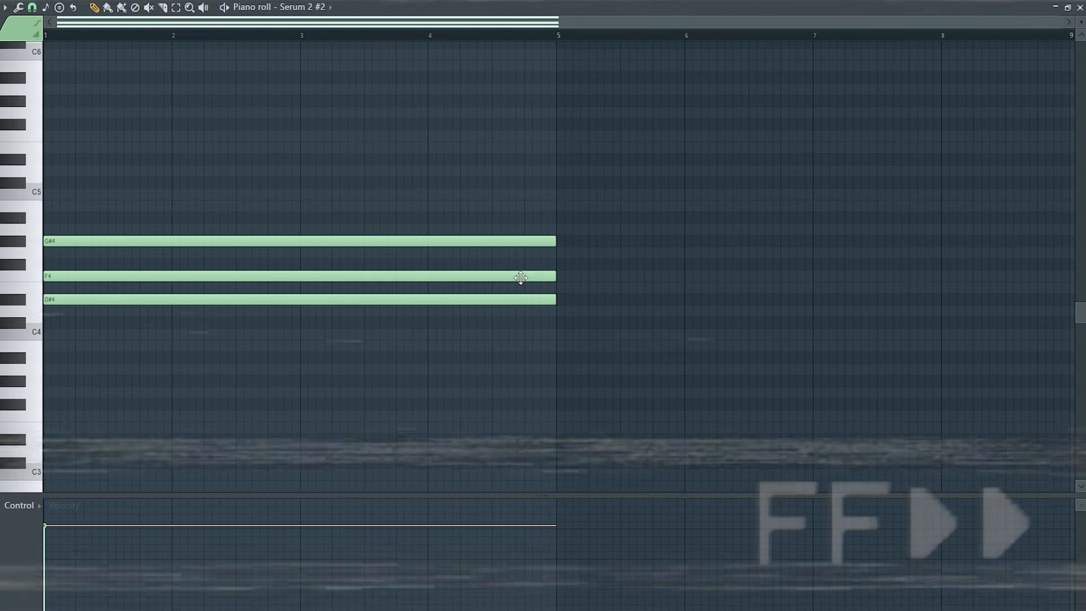
Step: Add a second four-bar pad chord of F4, F#4 and A#4 starting at bar 5
{"action": "left_click", "coordinate": [559, 276]}
{"action": "left_click", "coordinate": [559, 264]}
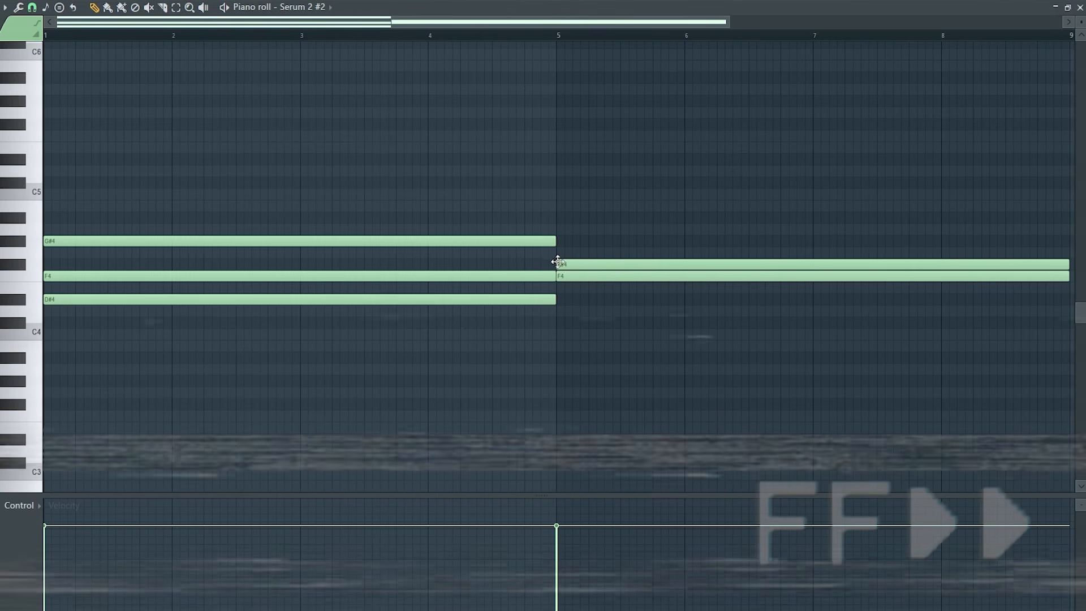
{"action": "left_click", "coordinate": [560, 218]}
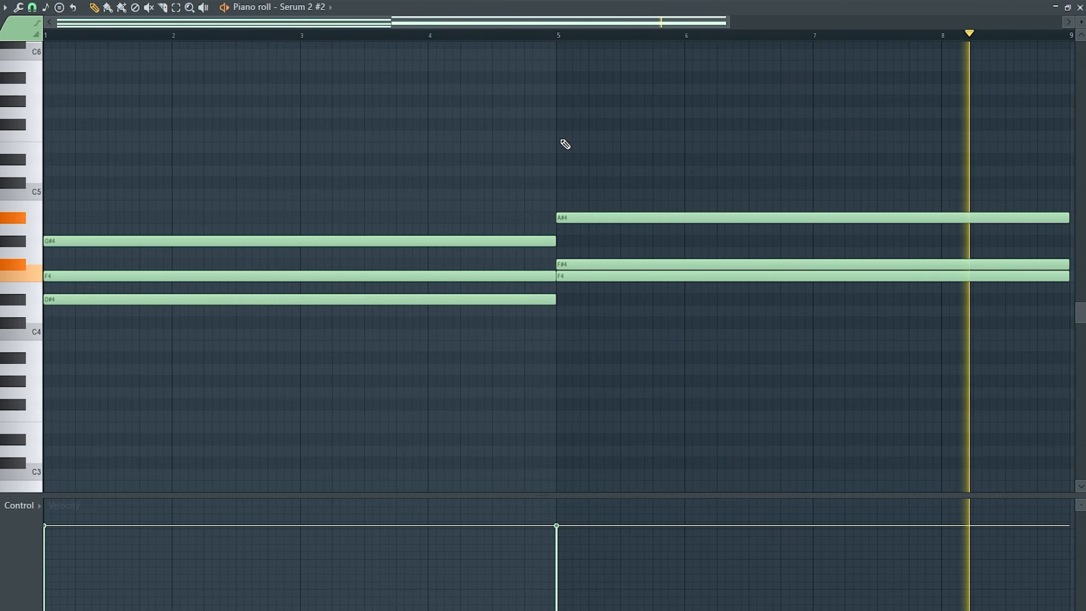
Step: Roll off the highs of the Serum 2 #2 track using Parametric EQ 2 band 7, moving it to just above 1 kHz
{"action": "key", "text": "F9"}
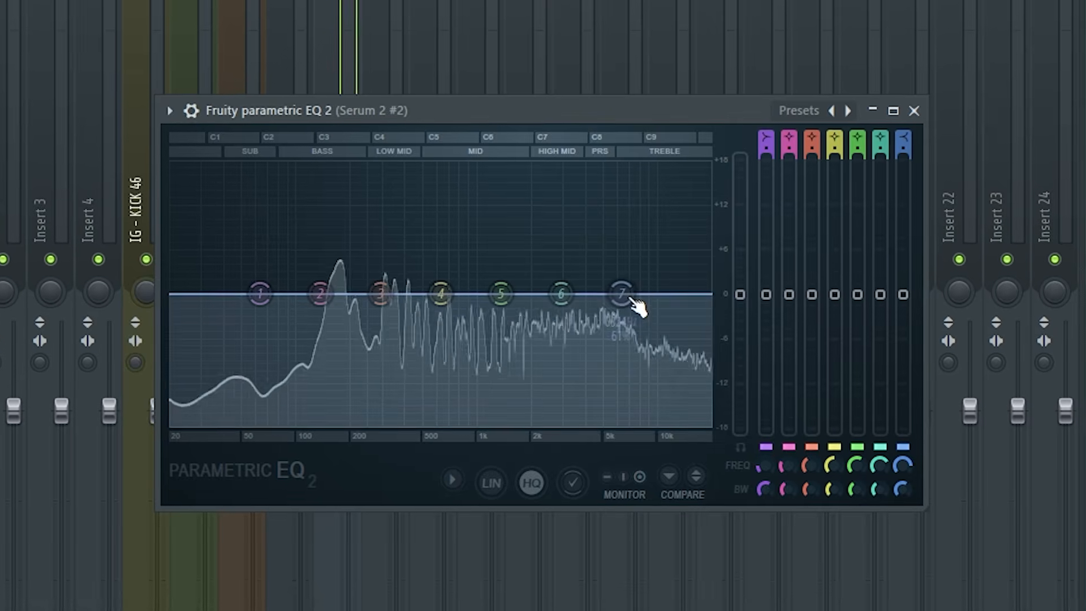
{"action": "left_click_drag", "start_coordinate": [484, 260], "coordinate": [442, 332]}
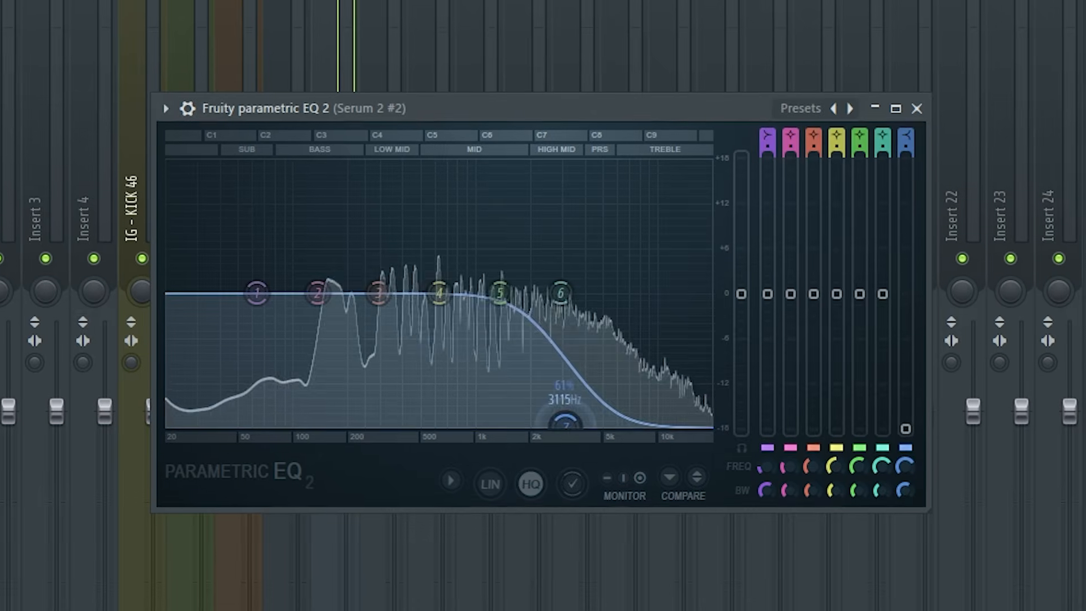
{"action": "left_click_drag", "start_coordinate": [564, 424], "coordinate": [493, 425]}
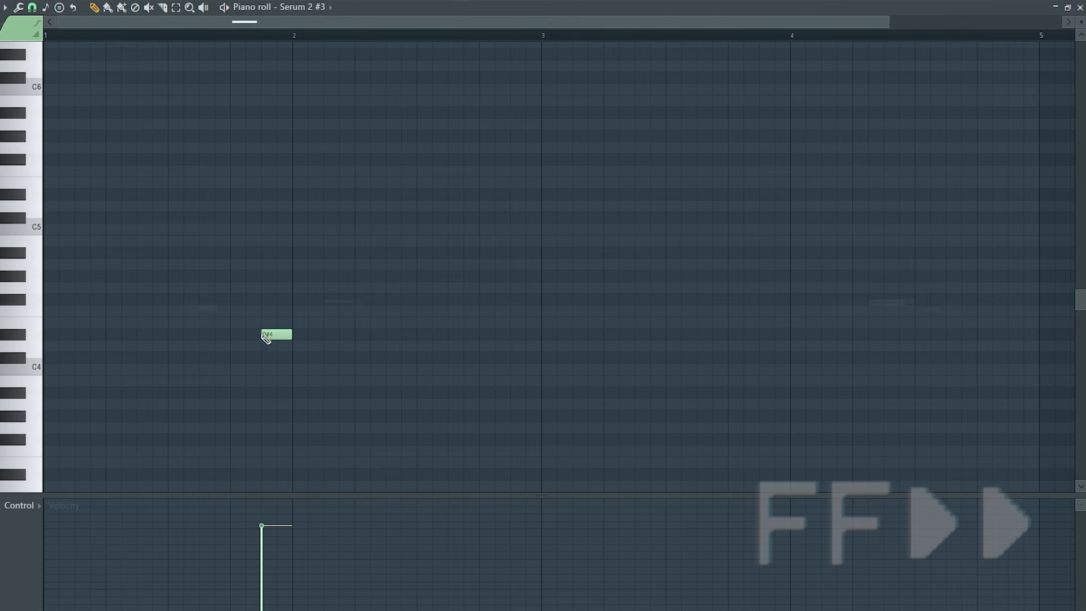
Step: Add D#4 notes at the ends of bars 3, 5 and 7 in the Serum 2 #3 pattern
{"action": "left_click", "coordinate": [763, 334]}
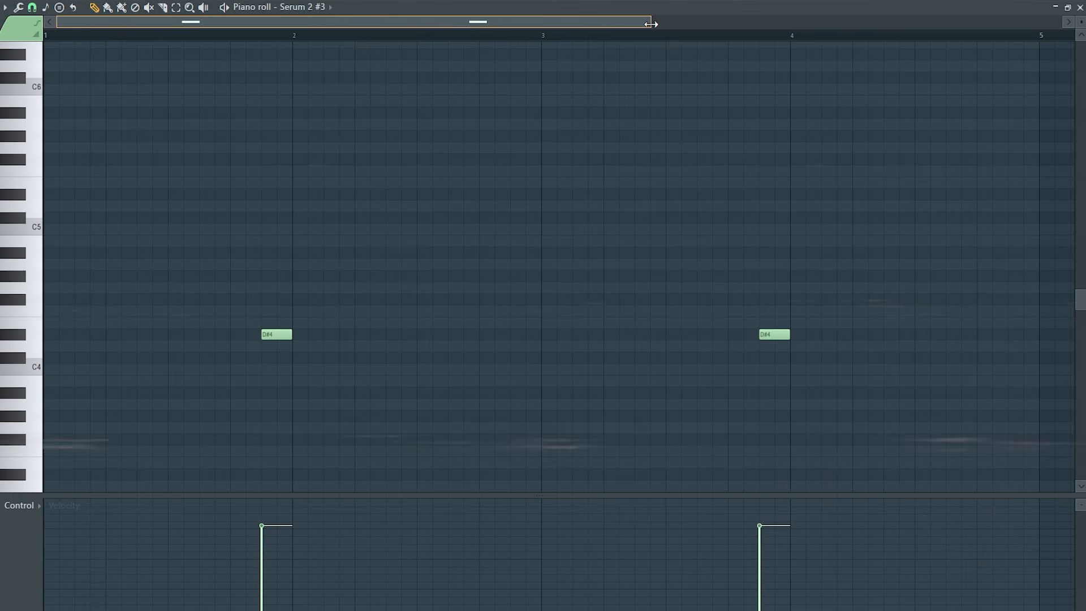
{"action": "left_click_drag", "start_coordinate": [650, 21], "coordinate": [1082, 82]}
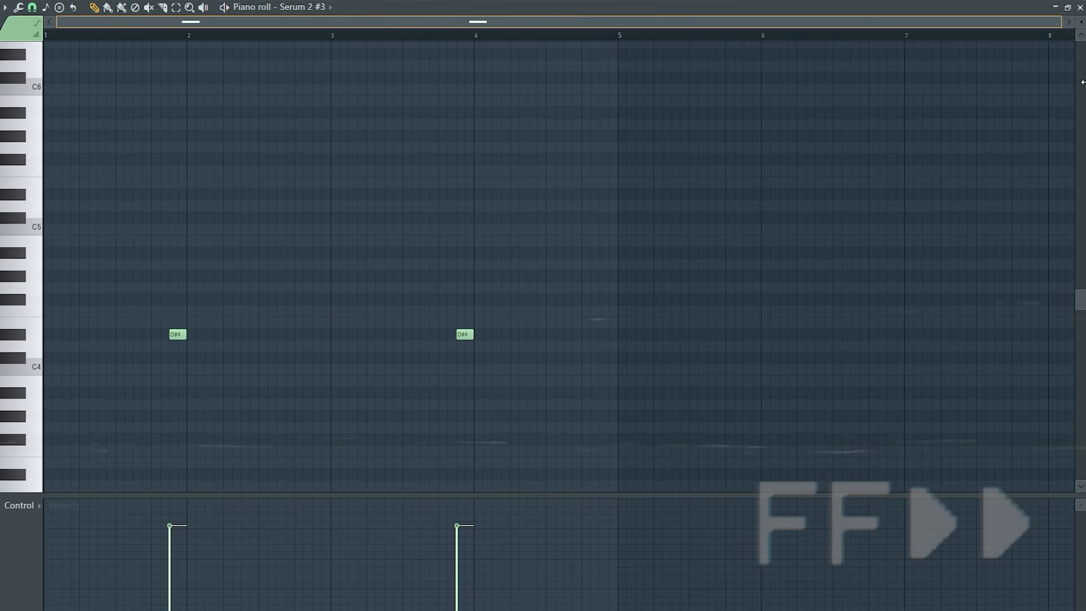
{"action": "left_click", "coordinate": [747, 336]}
{"action": "left_click_drag", "start_coordinate": [857, 21], "coordinate": [956, 22]}
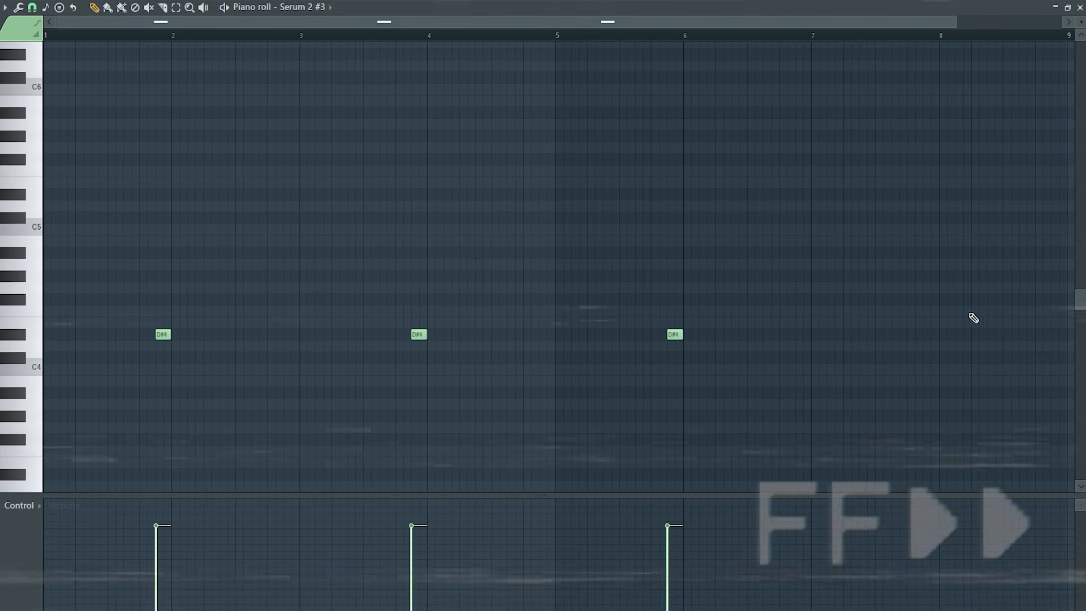
{"action": "left_click", "coordinate": [924, 334]}
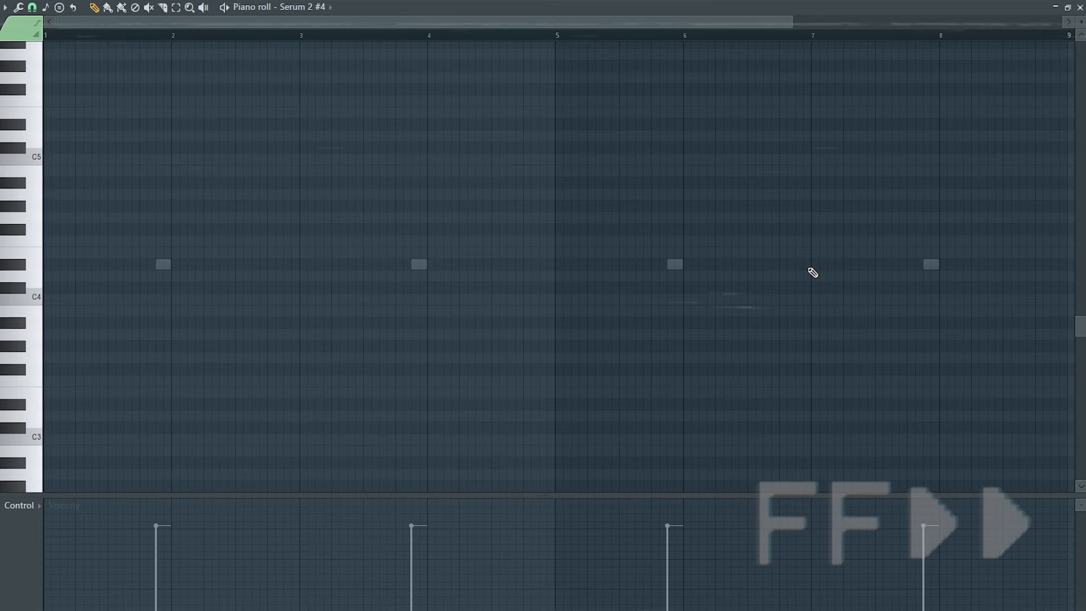
Step: Place three short D#4 notes at the start of bars 7 and 3 in the Serum 2 #4 pattern and play it back
{"action": "left_click_drag", "start_coordinate": [826, 265], "coordinate": [819, 265]}
{"action": "left_click", "coordinate": [823, 265]}
{"action": "left_click", "coordinate": [839, 265]}
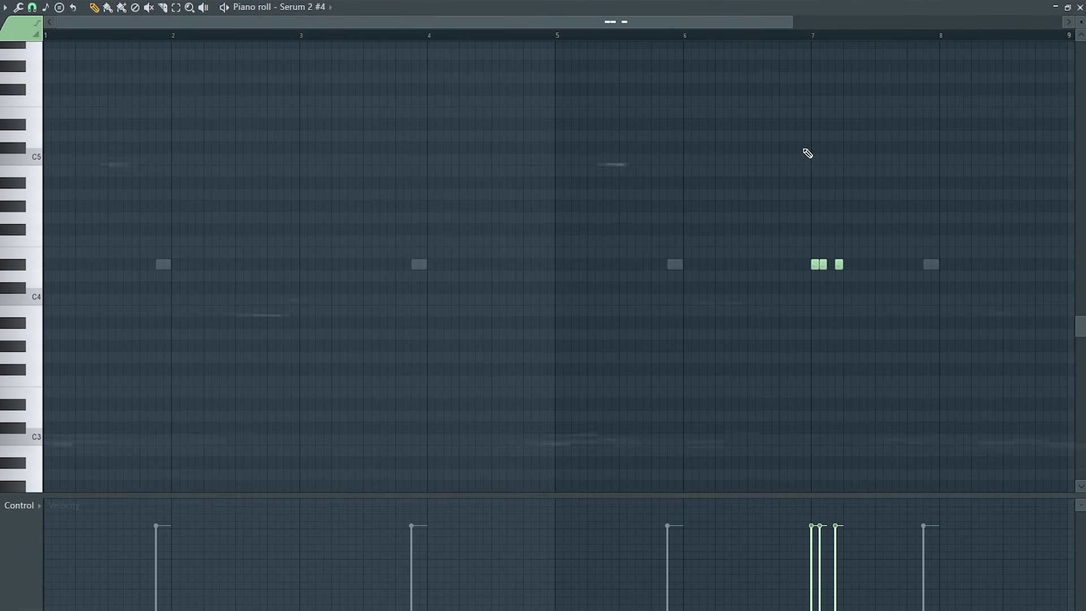
{"action": "left_click", "coordinate": [305, 265]}
{"action": "left_click", "coordinate": [311, 265]}
{"action": "left_click", "coordinate": [327, 265]}
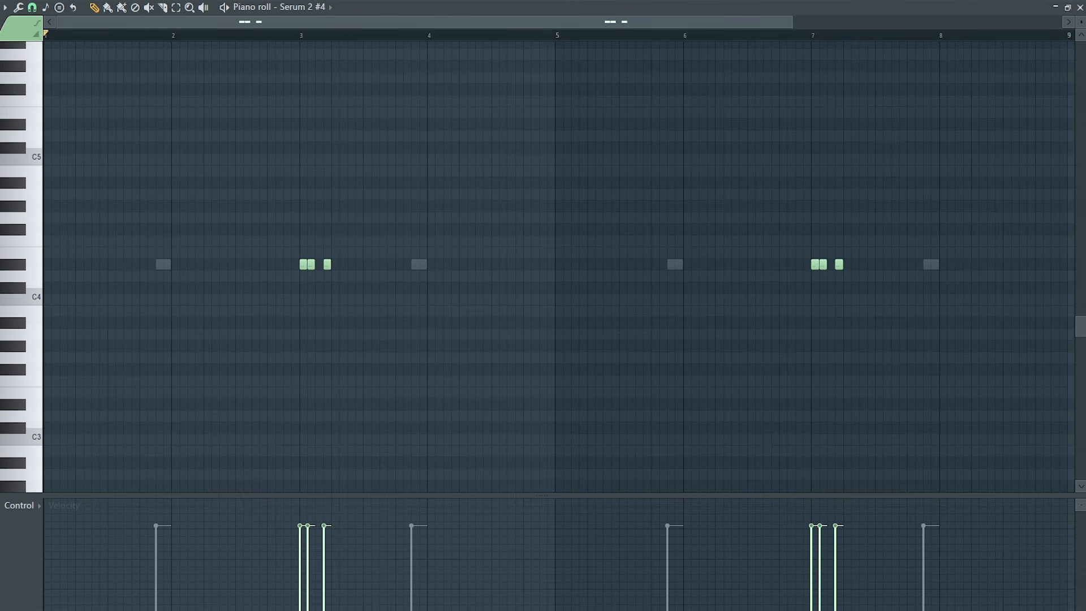
{"action": "key", "text": "space"}
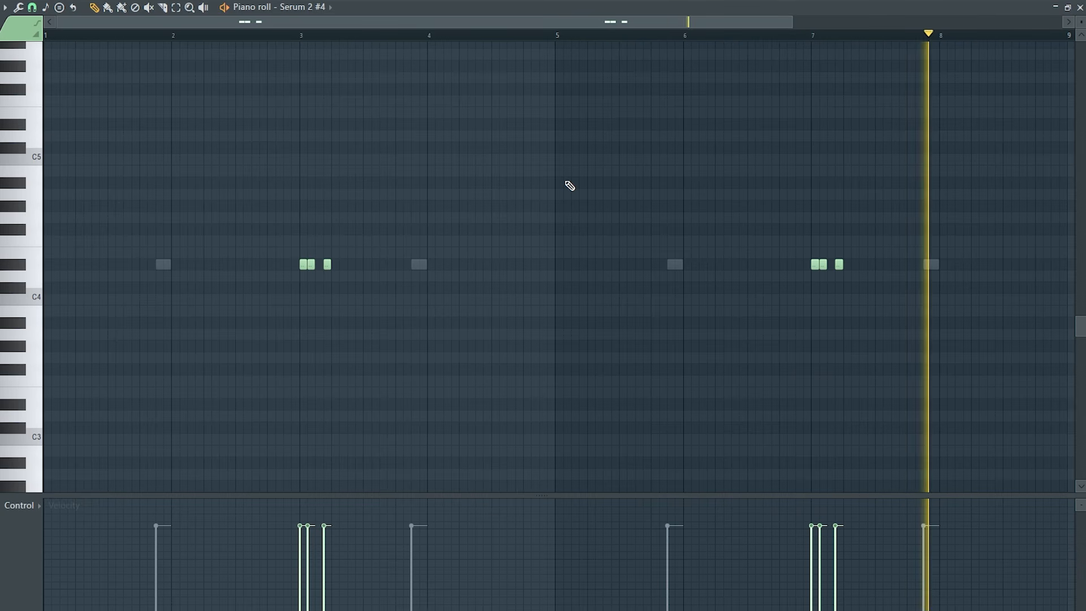
{"action": "key", "text": "space"}
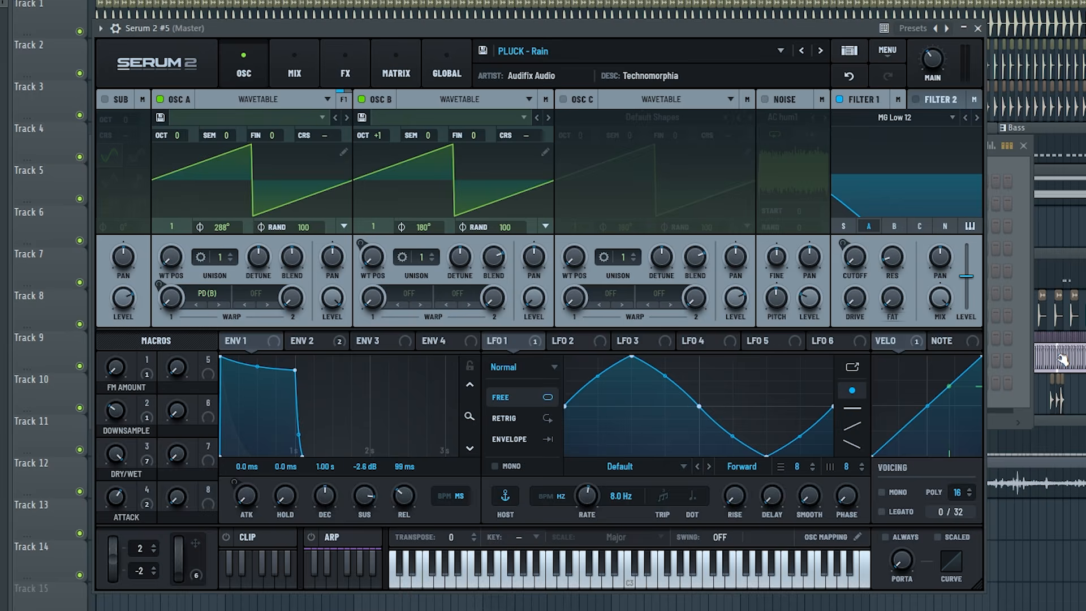
Step: Enter D#5, F#5, F5, A#4, F#5, F5, D#5, A#4 as consecutive short notes in the first half of the PLUCK - Rain pattern's bar 1
{"action": "left_click", "coordinate": [50, 230]}
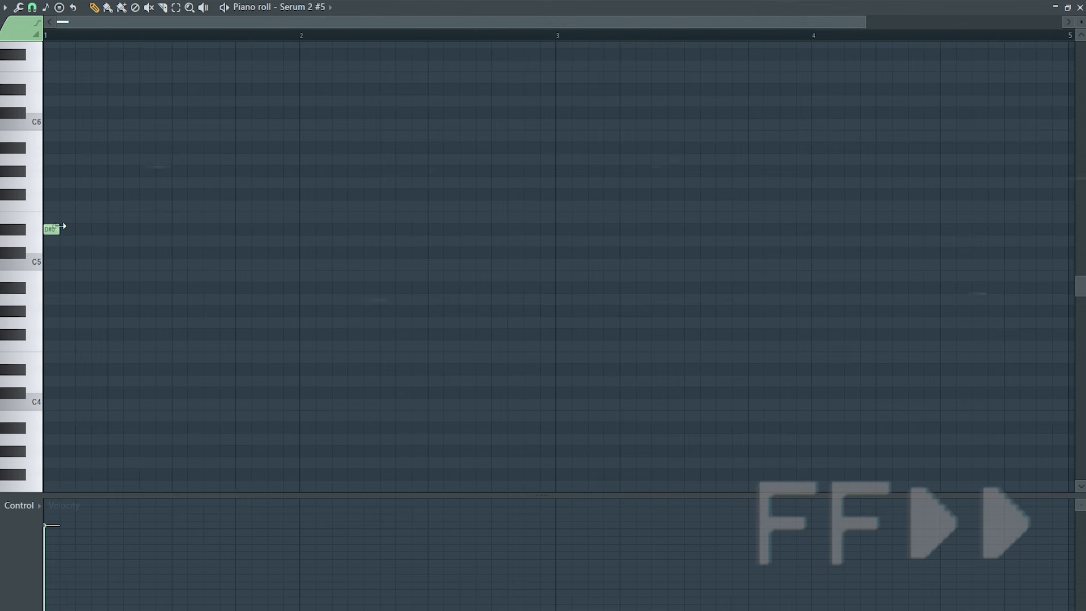
{"action": "left_click", "coordinate": [66, 194]}
{"action": "left_click", "coordinate": [83, 206]}
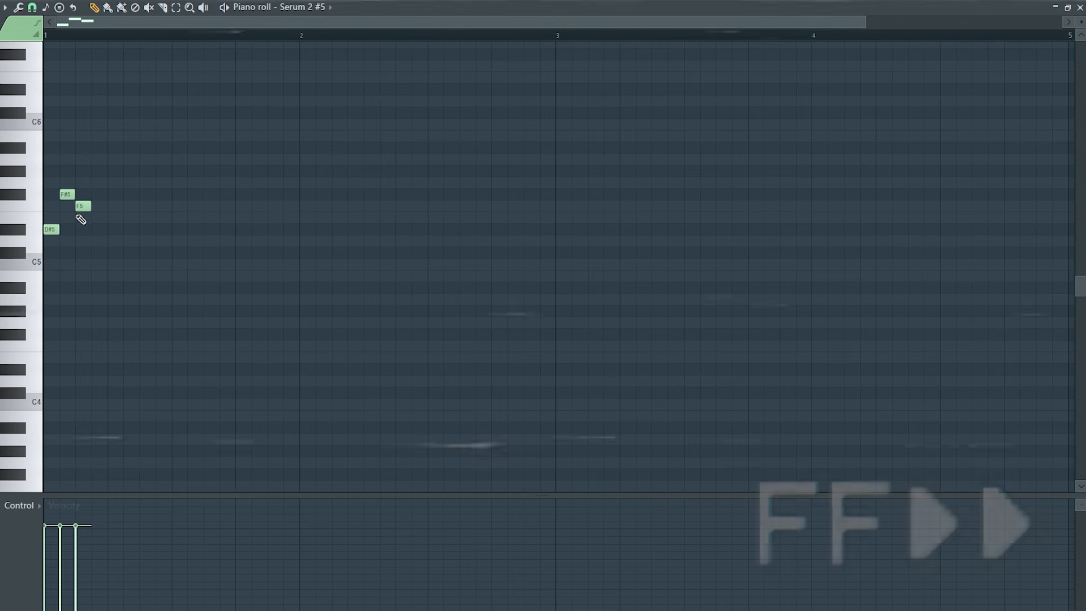
{"action": "left_click", "coordinate": [98, 287]}
{"action": "left_click", "coordinate": [115, 194]}
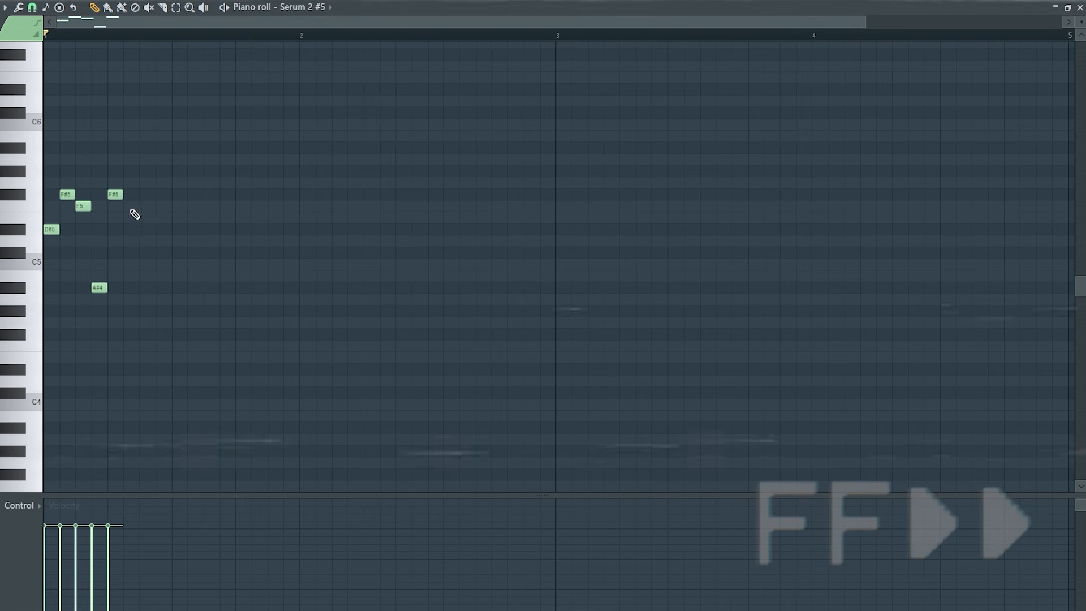
{"action": "left_click", "coordinate": [131, 206]}
{"action": "left_click", "coordinate": [146, 229]}
{"action": "left_click", "coordinate": [163, 287]}
Step: Complete bar 1 of the pluck melody with F#5, F5, D#5, A#4, F5, D#5, B4 and A#4
{"action": "left_click", "coordinate": [179, 195]}
{"action": "left_click", "coordinate": [195, 206]}
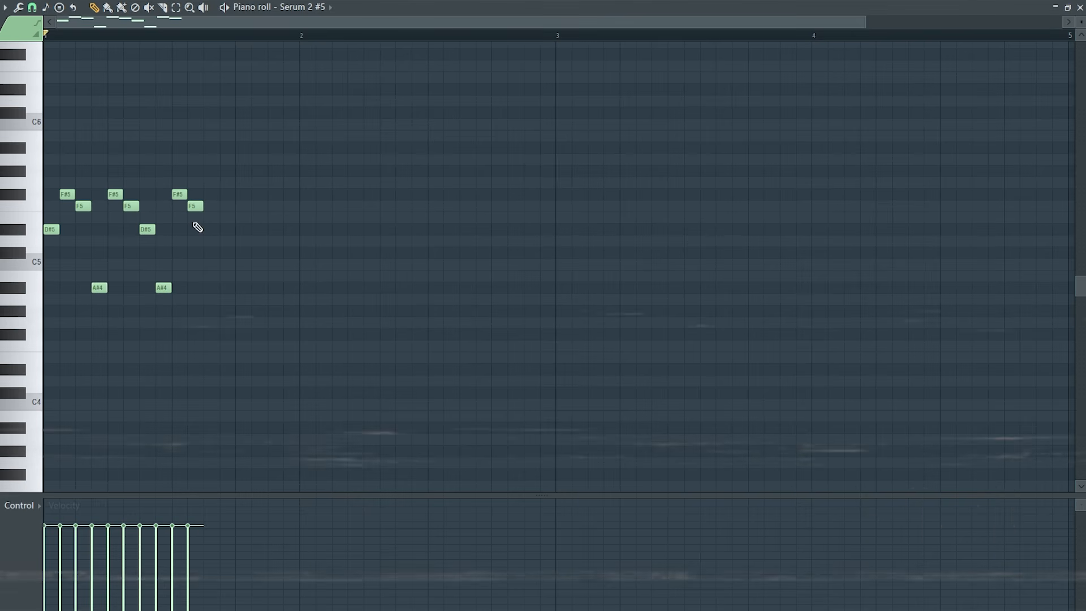
{"action": "left_click", "coordinate": [211, 229]}
{"action": "left_click", "coordinate": [227, 288]}
{"action": "left_click", "coordinate": [244, 206]}
{"action": "left_click", "coordinate": [255, 229]}
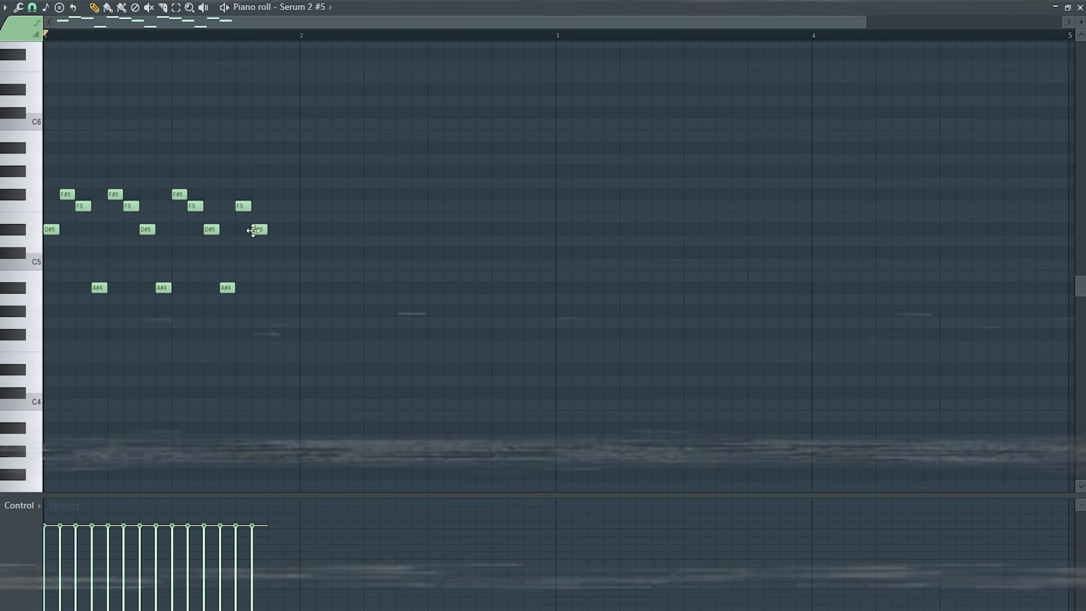
{"action": "left_click", "coordinate": [275, 275]}
{"action": "left_click", "coordinate": [290, 287]}
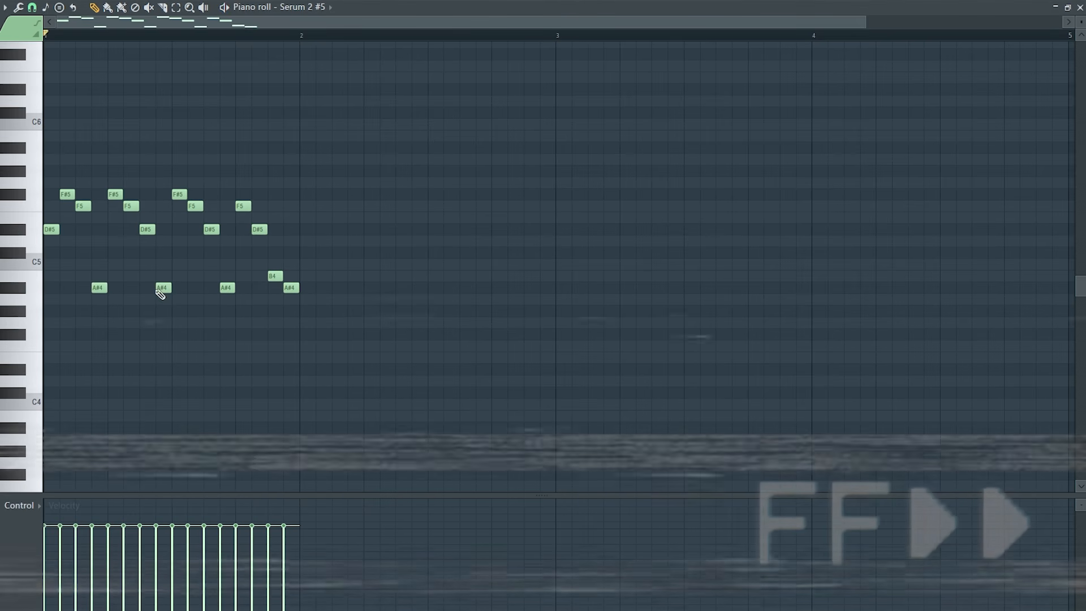
Step: Raise the second and third A#4 notes of the pluck melody to B4, play it and deselect them
{"action": "left_click_drag", "start_coordinate": [154, 295], "coordinate": [240, 281]}
{"action": "key", "text": "shift+Up"}
{"action": "key", "text": "space"}
{"action": "left_click", "coordinate": [329, 385], "text": "ctrl"}
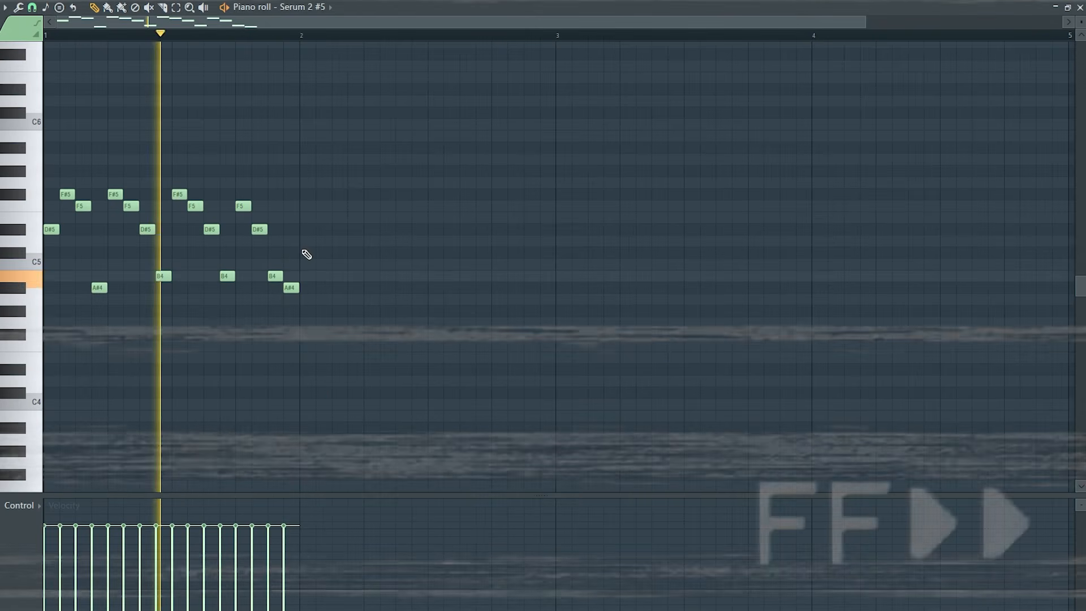
Step: Duplicate the one-bar pluck melody into bars 2, 3 and 4
{"action": "left_click_drag", "start_coordinate": [298, 35], "coordinate": [45, 85]}
{"action": "key", "text": "ctrl+b"}
{"action": "key", "text": "ctrl+b"}
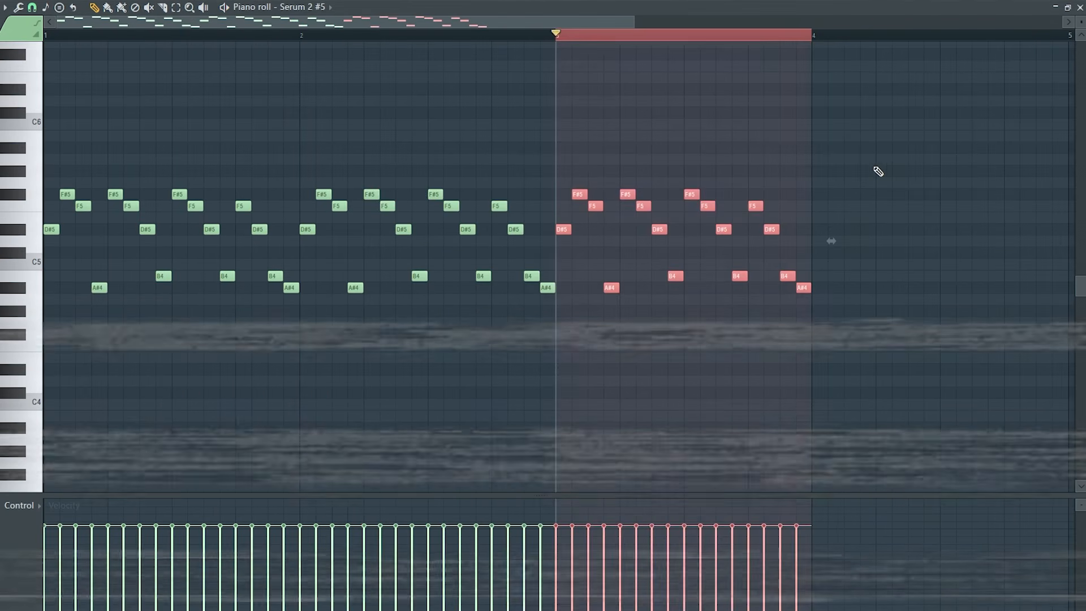
{"action": "key", "text": "ctrl+b"}
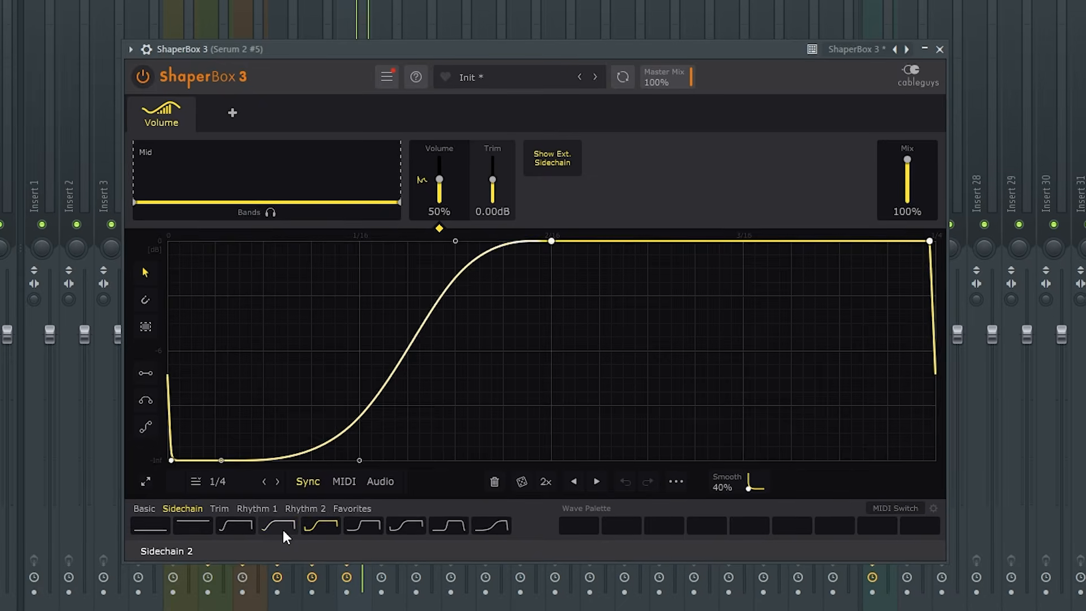
Step: Apply the Sidechain 2 volume curve to the Serum 2 #5 pluck, lower the effect's mix to 60%, and audition it
{"action": "left_click", "coordinate": [282, 528]}
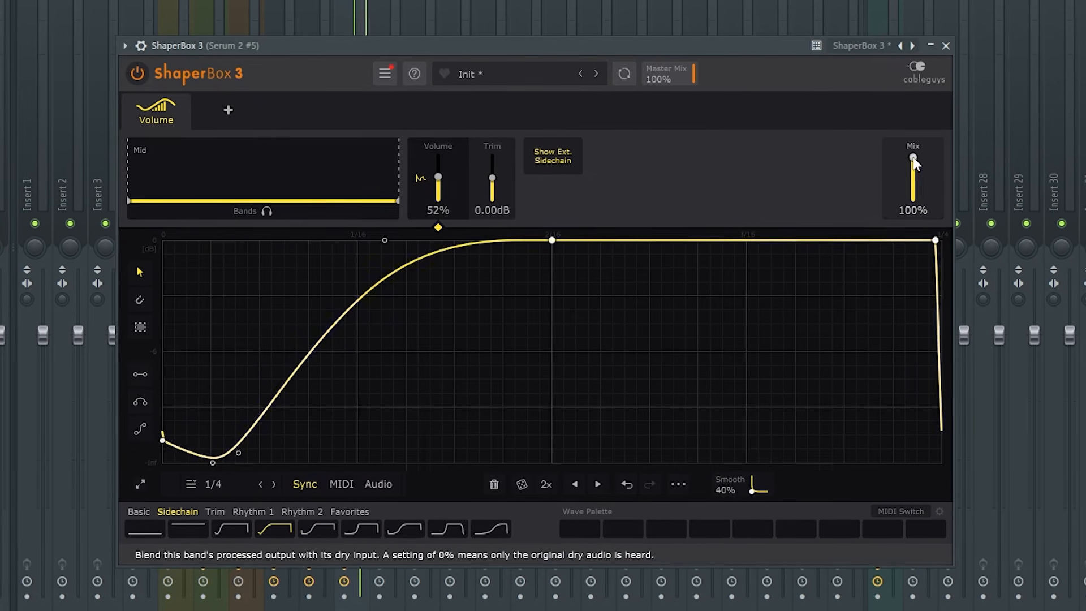
{"action": "key", "text": "space"}
{"action": "left_click_drag", "start_coordinate": [912, 160], "coordinate": [921, 170]}
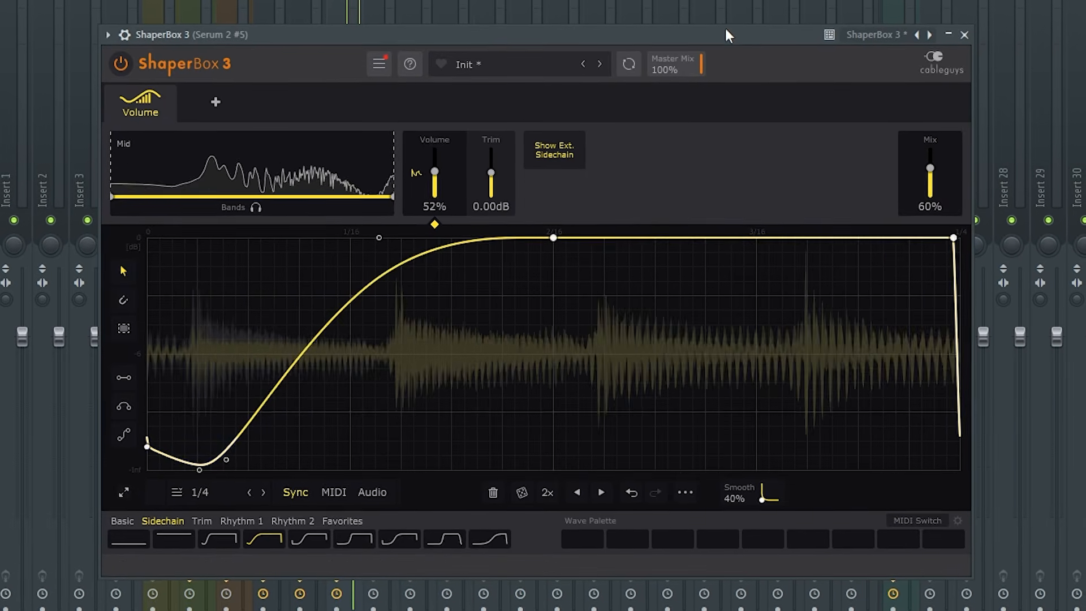
{"action": "key", "text": "space"}
{"action": "left_click", "coordinate": [953, 34]}
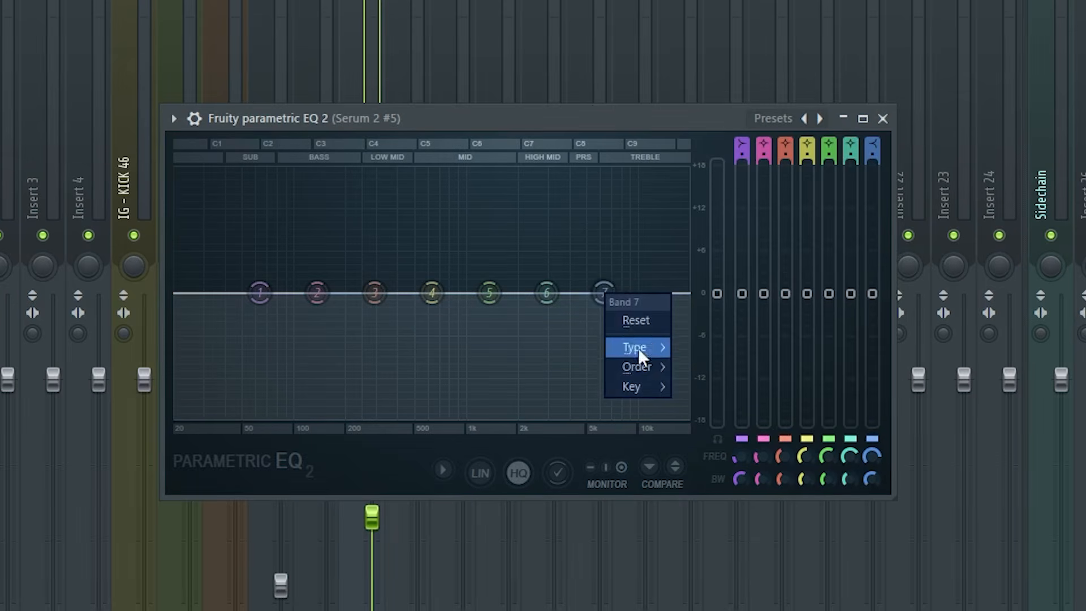
Step: Set EQ band 7 on Serum 2 #5 to a low-pass filter with its cutoff just under 5.7 kHz while playing
{"action": "left_click", "coordinate": [709, 368]}
{"action": "key", "text": "space"}
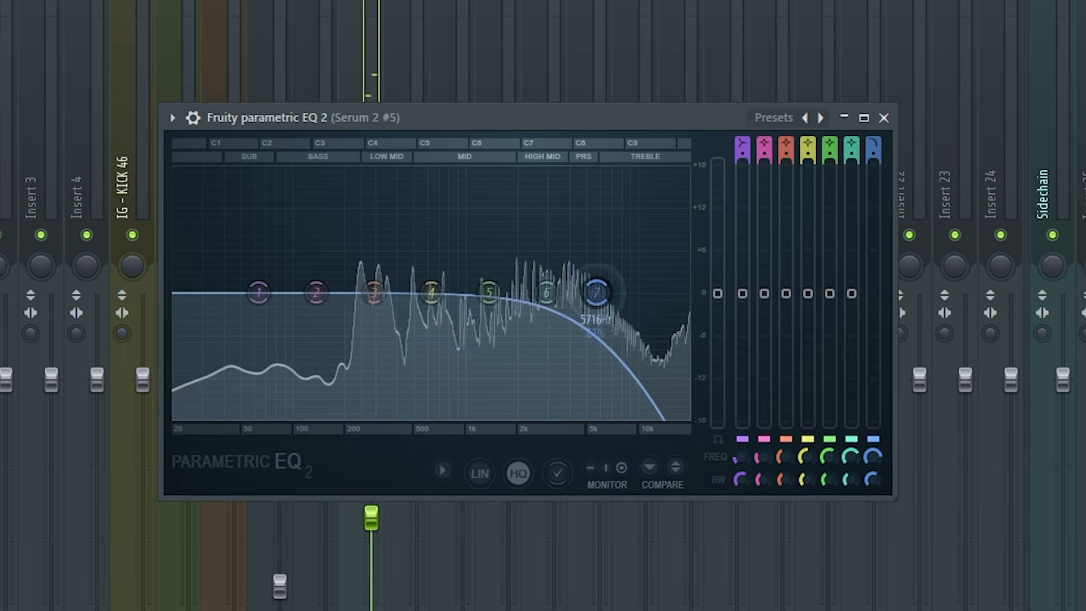
{"action": "left_click_drag", "start_coordinate": [597, 293], "coordinate": [591, 292]}
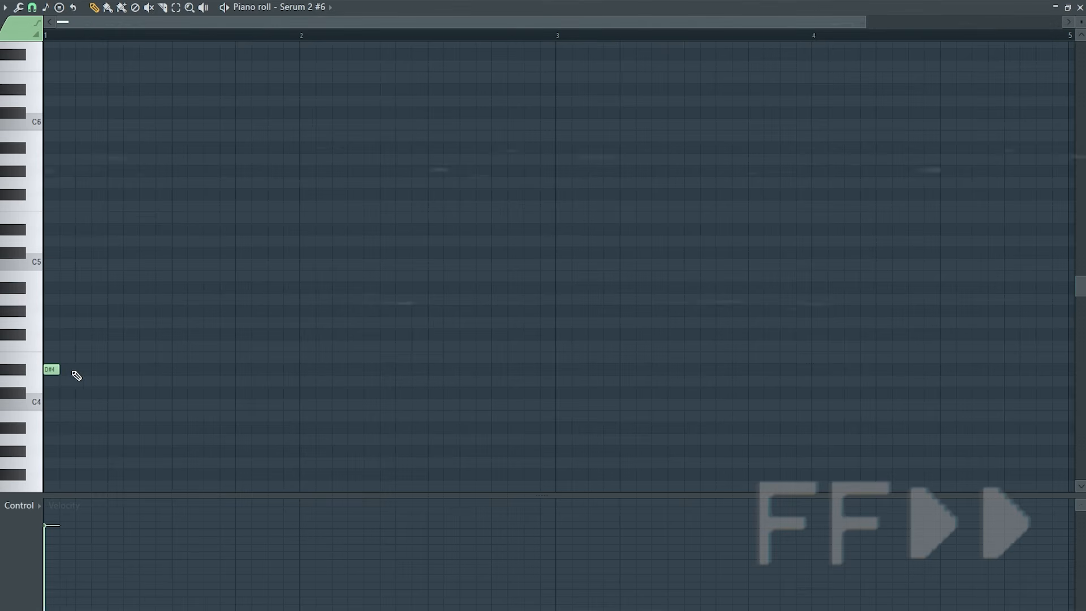
Step: Enter three D#4 notes, B4, A#4 and a short G#4 back to back in bar 1 of the Serum 2 #6 pattern
{"action": "left_click_drag", "start_coordinate": [73, 376], "coordinate": [131, 373]}
{"action": "left_click", "coordinate": [131, 369]}
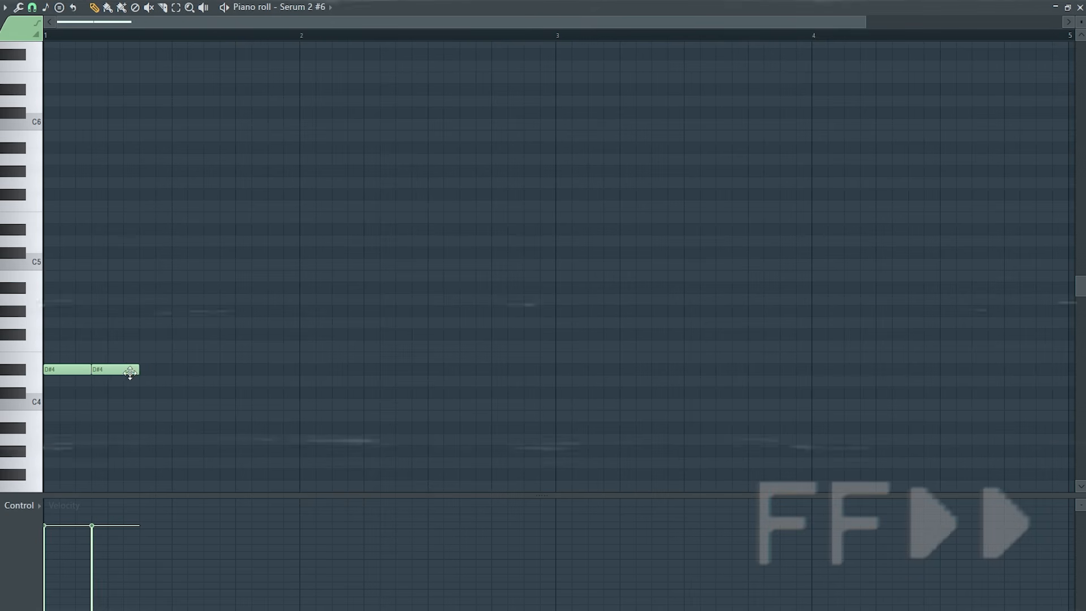
{"action": "left_click", "coordinate": [142, 369]}
{"action": "left_click", "coordinate": [195, 276]}
{"action": "left_click", "coordinate": [240, 287]}
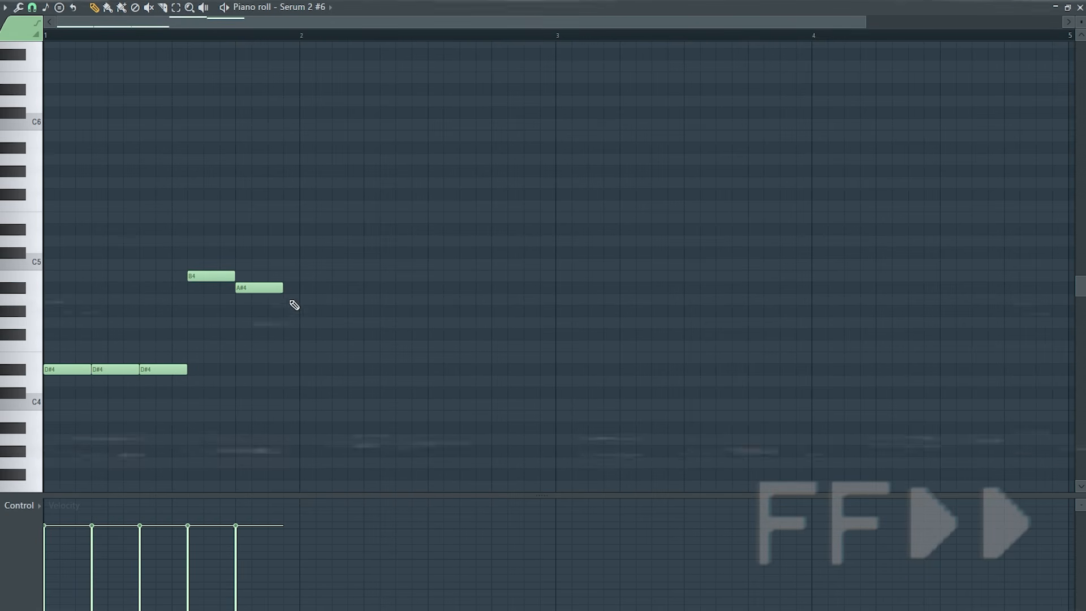
{"action": "left_click", "coordinate": [288, 311]}
{"action": "left_click_drag", "start_coordinate": [330, 313], "coordinate": [299, 312]}
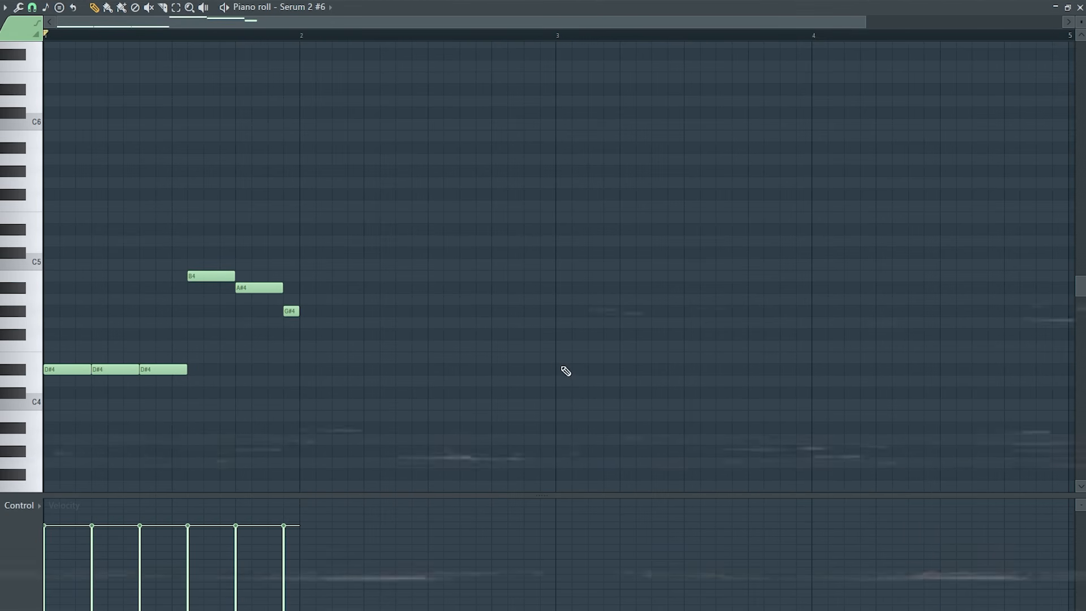
Step: Enter three D#4 notes, B4, C#5 and a short A#4 back to back in bar 3 of the Serum 2 #6 pattern
{"action": "left_click", "coordinate": [566, 371]}
{"action": "left_click", "coordinate": [614, 371]}
{"action": "left_click", "coordinate": [654, 371]}
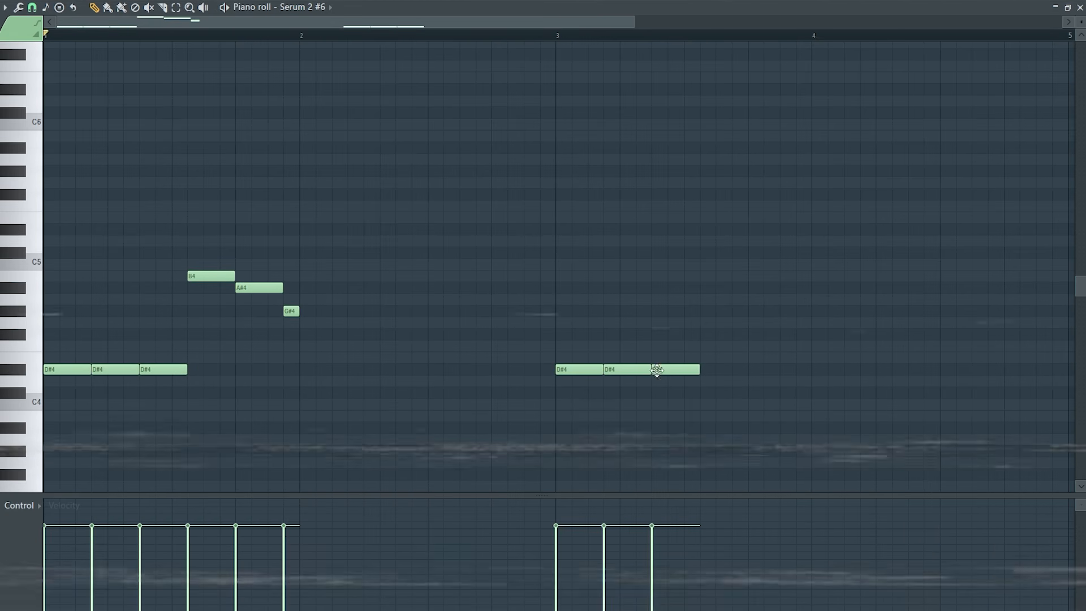
{"action": "left_click", "coordinate": [696, 276]}
{"action": "left_click_drag", "start_coordinate": [696, 276], "coordinate": [732, 275]}
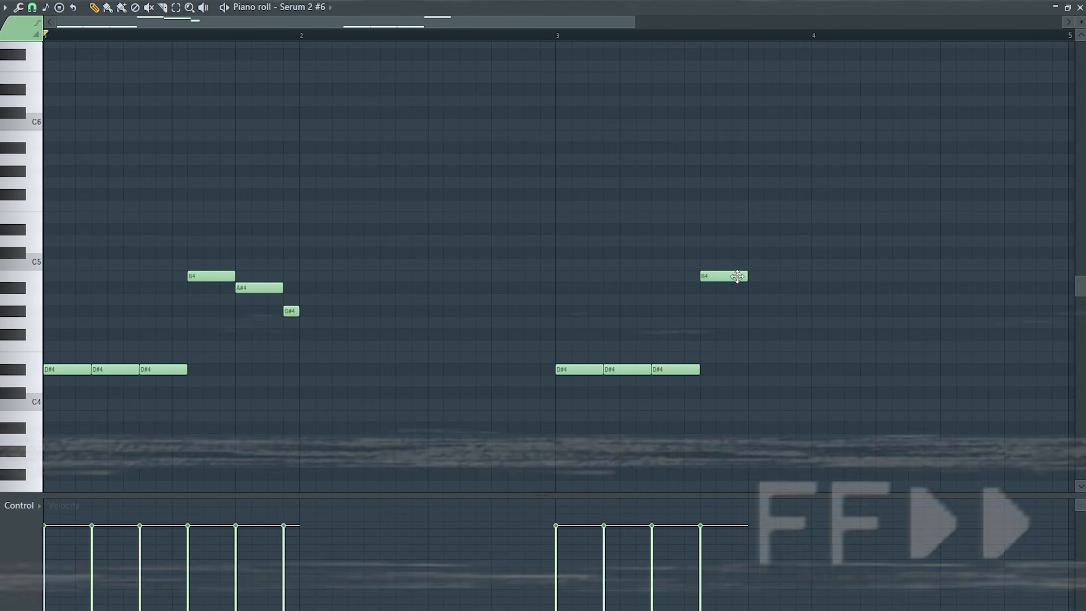
{"action": "left_click", "coordinate": [755, 253]}
{"action": "left_click", "coordinate": [803, 288]}
{"action": "left_click_drag", "start_coordinate": [842, 287], "coordinate": [812, 288]}
{"action": "scroll", "coordinate": [729, 368], "scroll_direction": "down", "scroll_amount": 3}
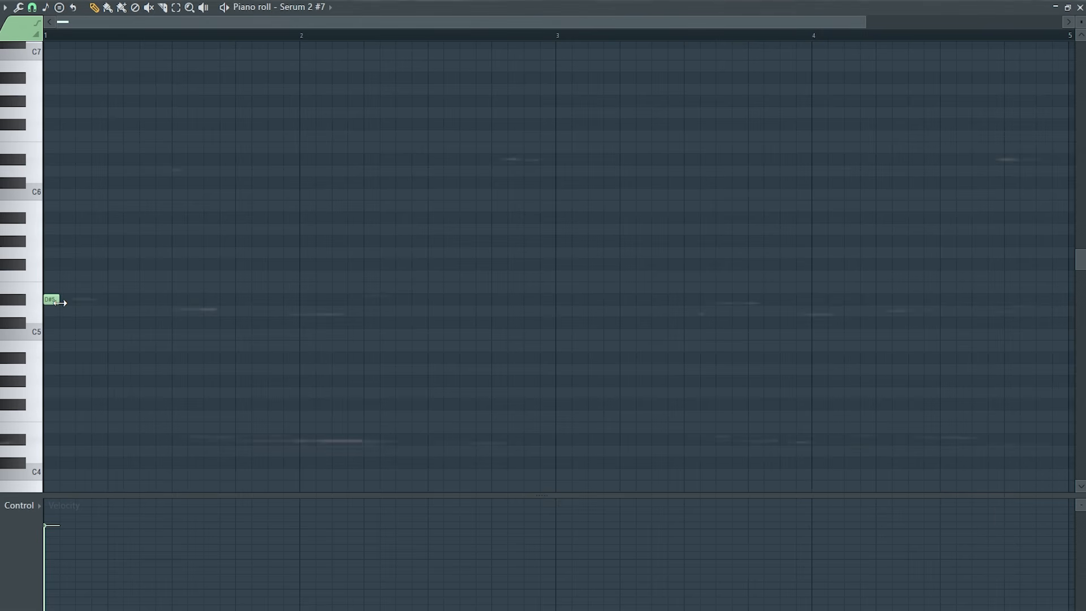
Step: Write bars 1–2 of the Serum 2 #7 lead with a long D#5, short F#5, F5 and G#5, and a one-bar F5
{"action": "left_click_drag", "start_coordinate": [59, 303], "coordinate": [237, 308]}
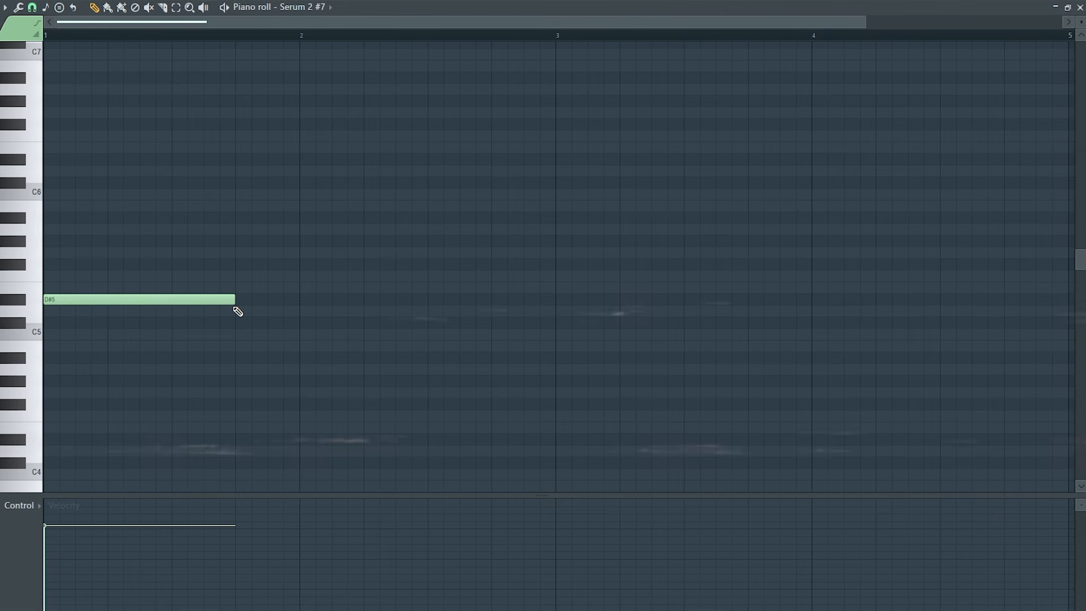
{"action": "left_click", "coordinate": [239, 264]}
{"action": "left_click_drag", "start_coordinate": [425, 264], "coordinate": [557, 285]}
{"action": "left_click", "coordinate": [259, 276]}
{"action": "left_click", "coordinate": [273, 240]}
{"action": "left_click", "coordinate": [307, 277]}
{"action": "key", "text": "space"}
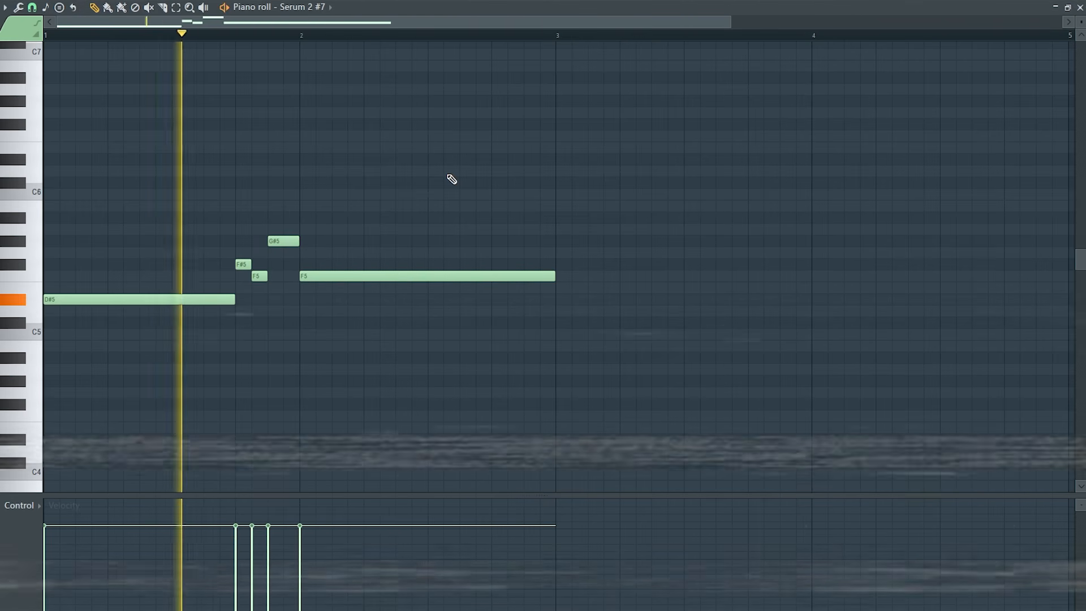
{"action": "key", "text": "space"}
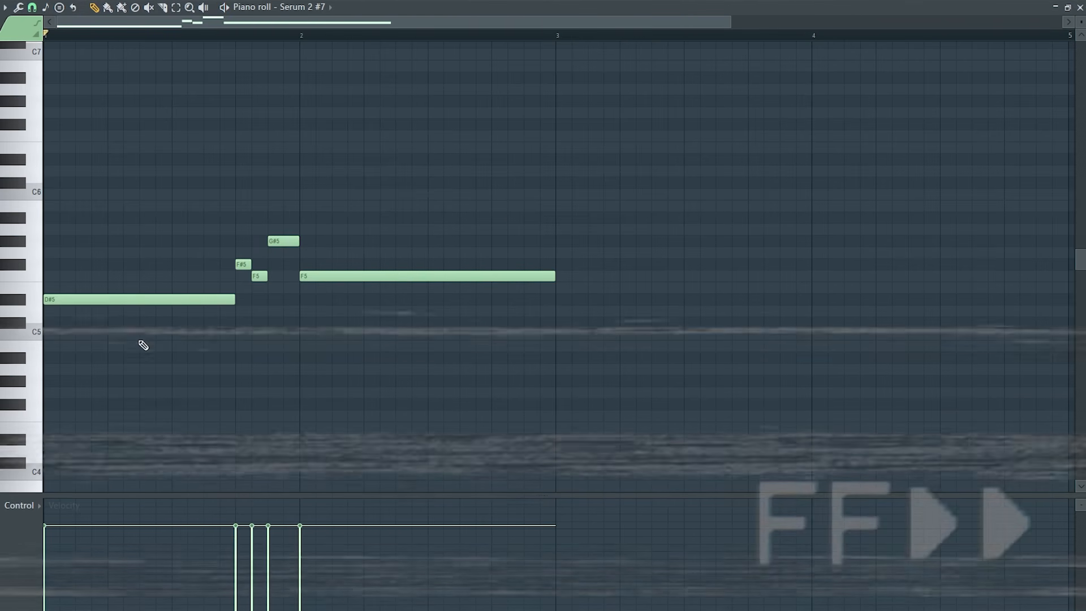
Step: Continue the lead in bar 3 with a long D#5, F#5, F5 and F#5, and fill bar 4 with D#5
{"action": "left_click", "coordinate": [557, 299]}
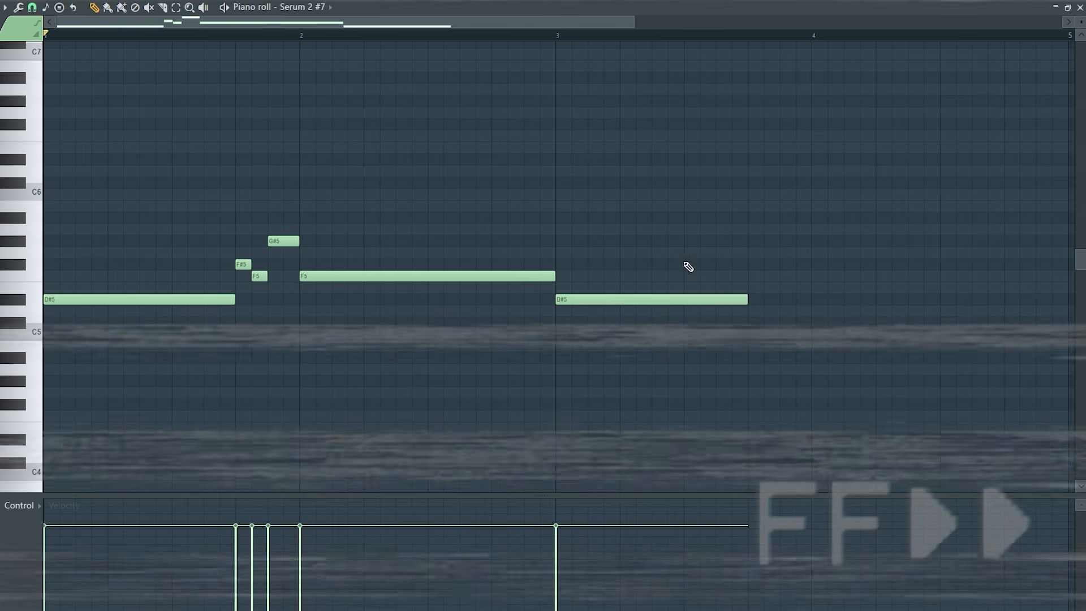
{"action": "left_click", "coordinate": [752, 264]}
{"action": "left_click", "coordinate": [767, 276]}
{"action": "left_click", "coordinate": [784, 264]}
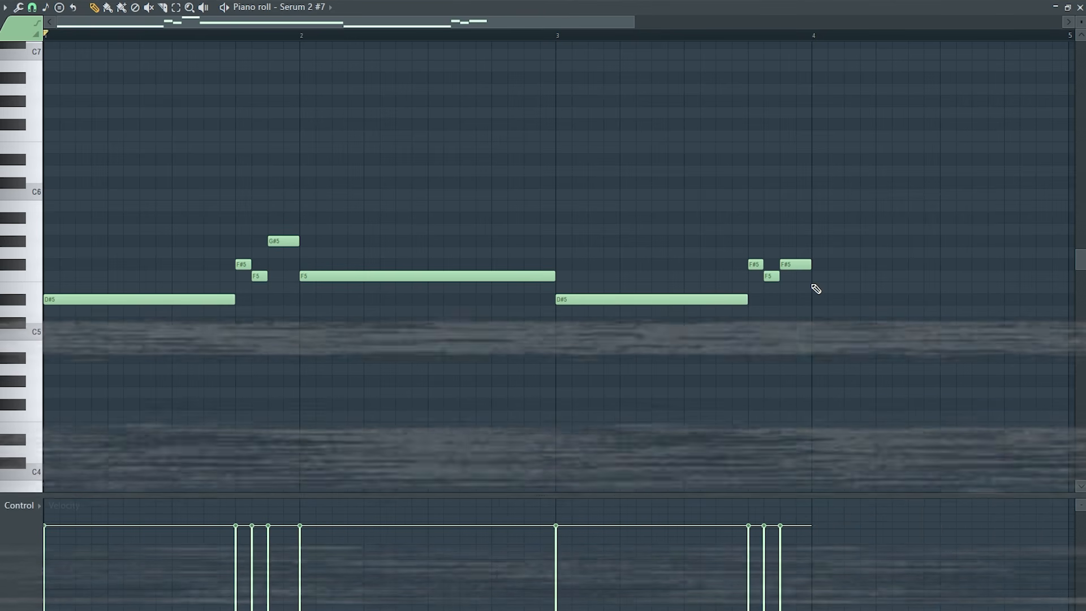
{"action": "left_click", "coordinate": [816, 299]}
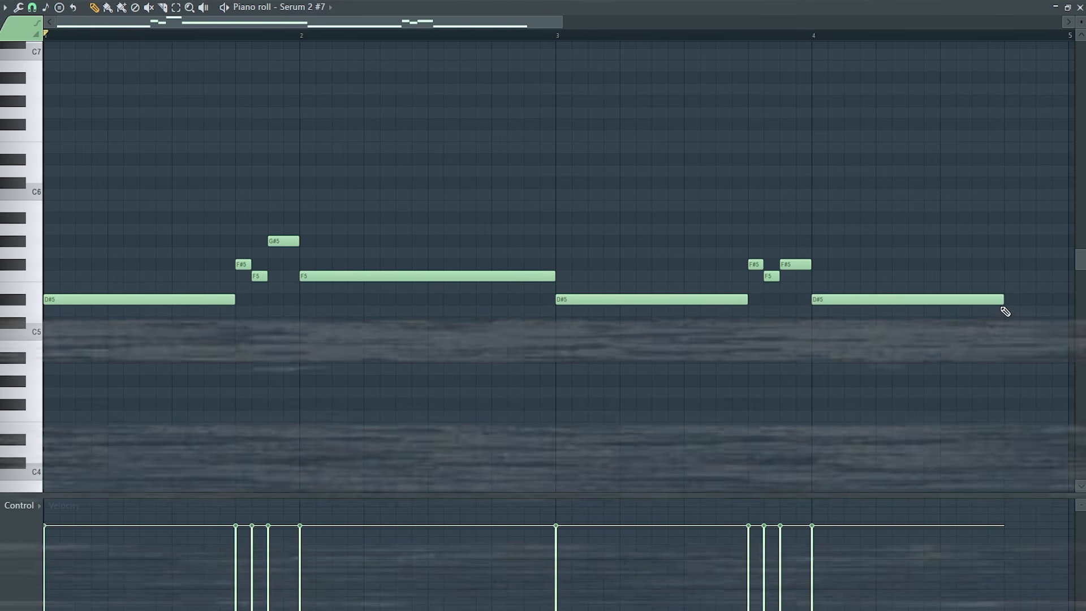
{"action": "left_click_drag", "start_coordinate": [1002, 299], "coordinate": [1067, 296]}
{"action": "key", "text": "space"}
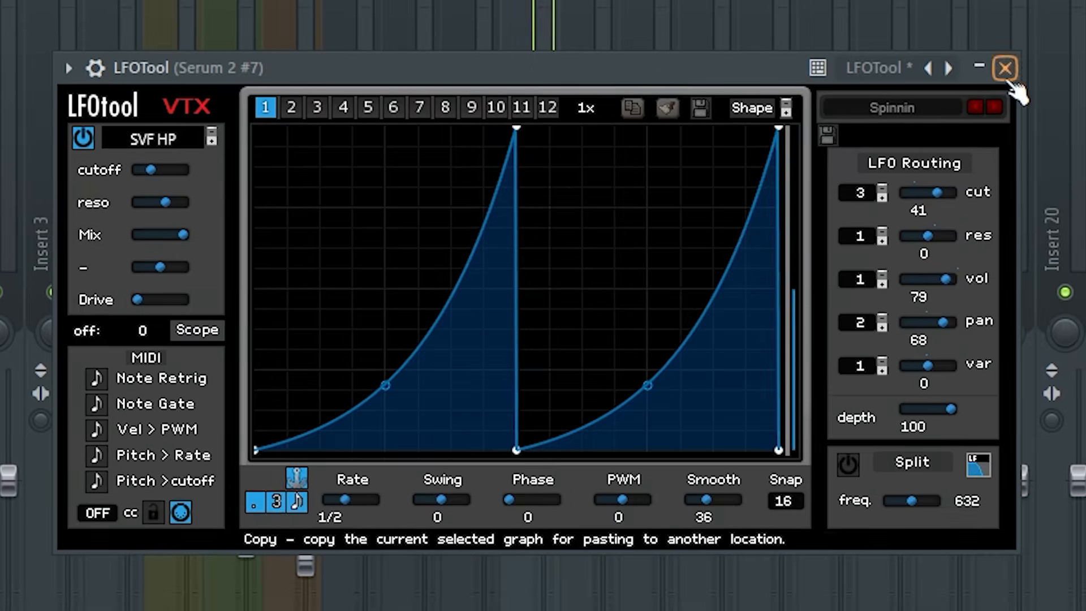
Step: Close LFOTool on the Serum 2 #7 lead and set the Wider effect's stereo width to 53%
{"action": "left_click", "coordinate": [1003, 100]}
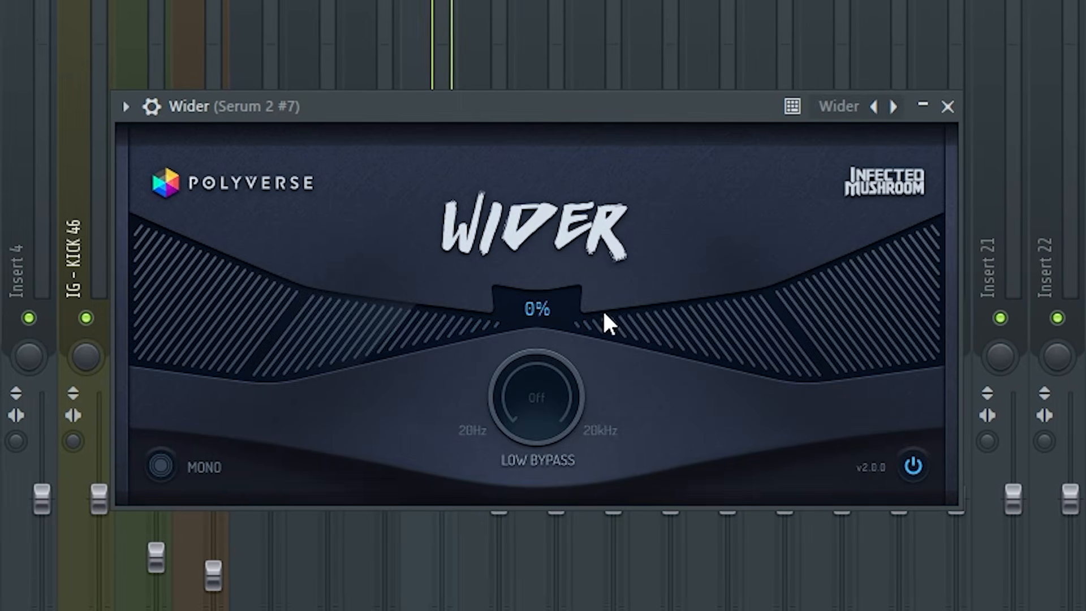
{"action": "left_click_drag", "start_coordinate": [603, 309], "coordinate": [708, 325]}
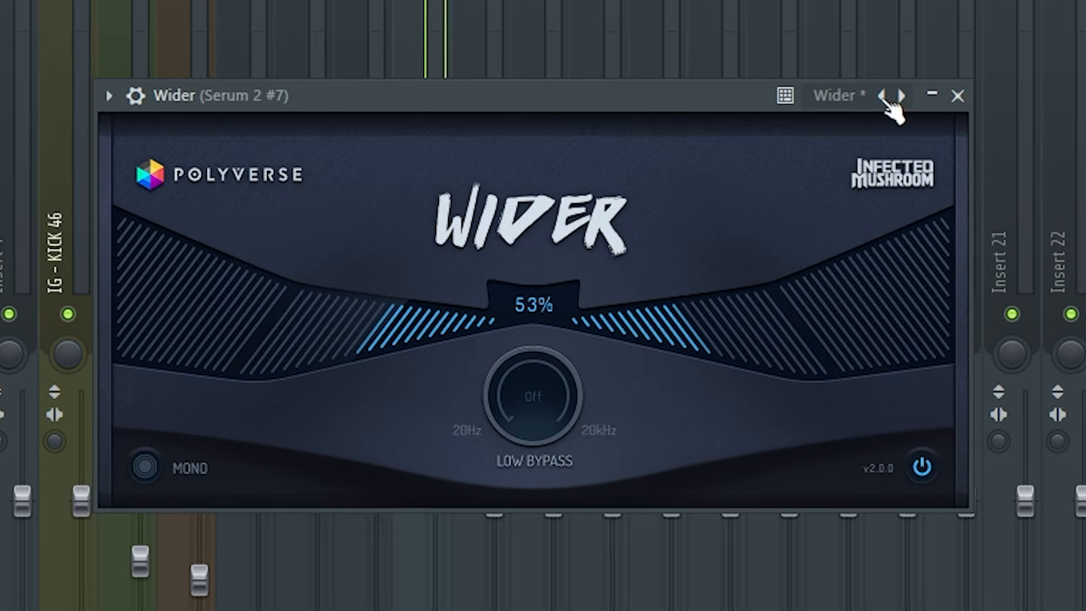
{"action": "left_click", "coordinate": [956, 97]}
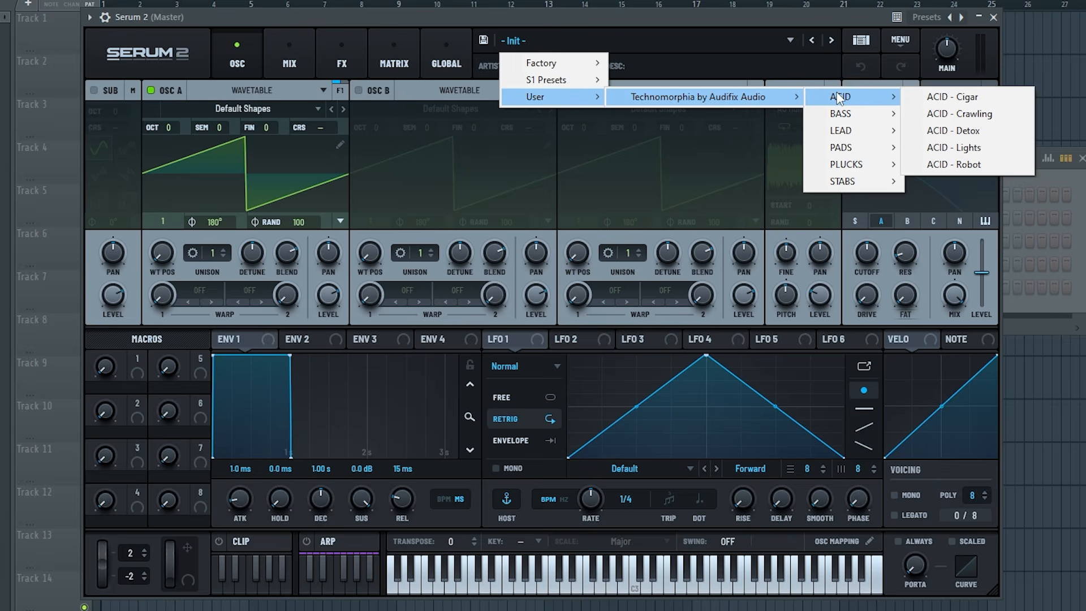
{"action": "mouse_move", "coordinate": [839, 148]}
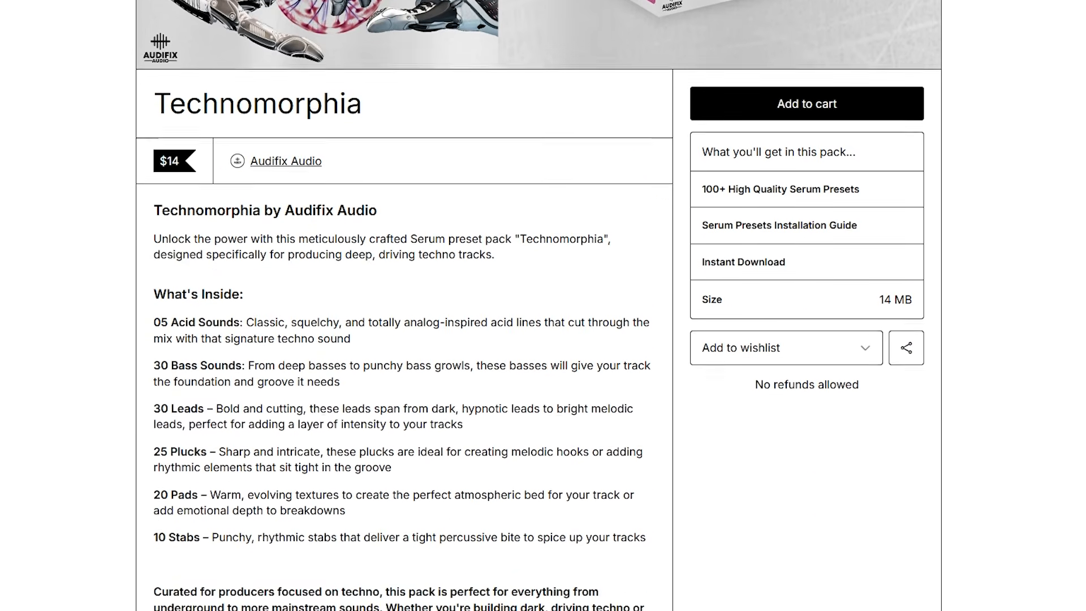
{"action": "scroll", "coordinate": [543, 305], "scroll_direction": "down", "scroll_amount": 6}
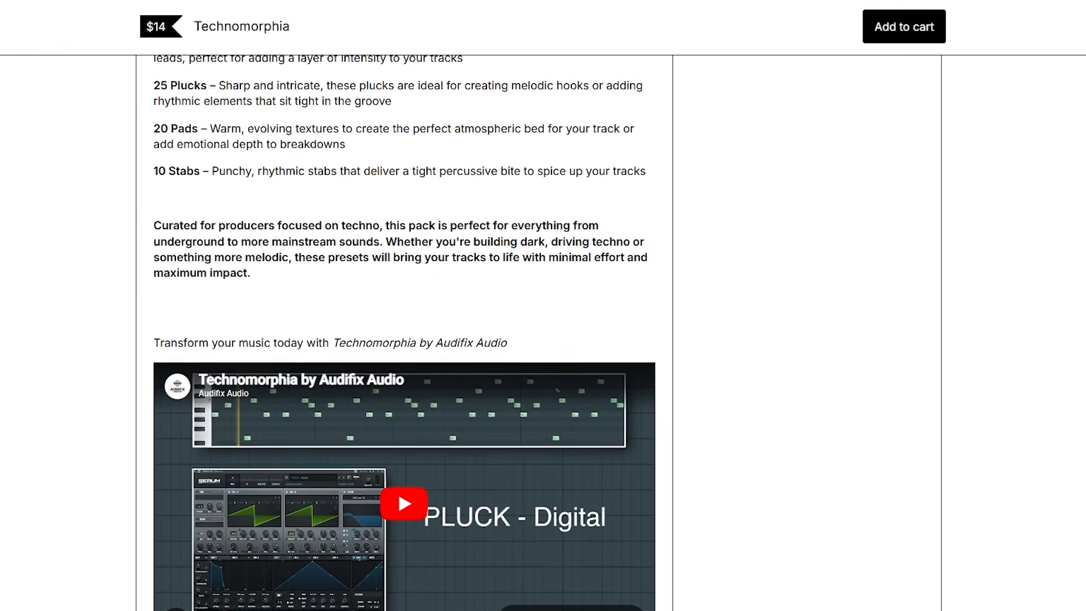
{"action": "scroll", "coordinate": [543, 305], "scroll_direction": "down", "scroll_amount": 3}
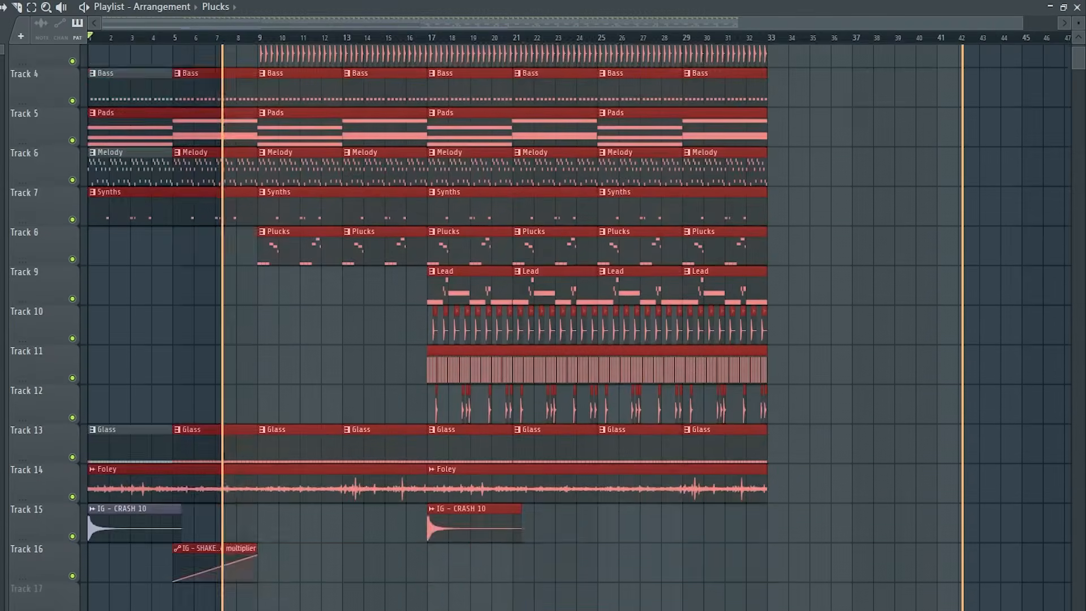
Step: Select every clip in the Playlist arrangement, move the whole block so it starts at bar 41, and deselect it
{"action": "scroll", "coordinate": [141, 304], "scroll_direction": "up", "scroll_amount": 2}
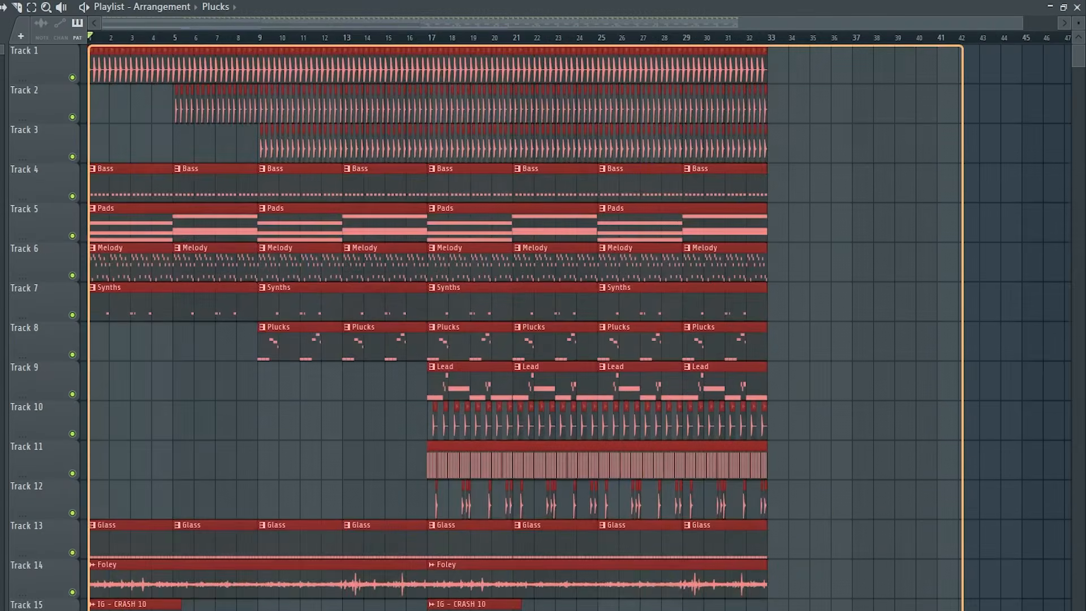
{"action": "left_click_drag", "start_coordinate": [141, 303], "coordinate": [970, 252]}
{"action": "scroll", "coordinate": [970, 252], "scroll_direction": "up", "scroll_amount": 6}
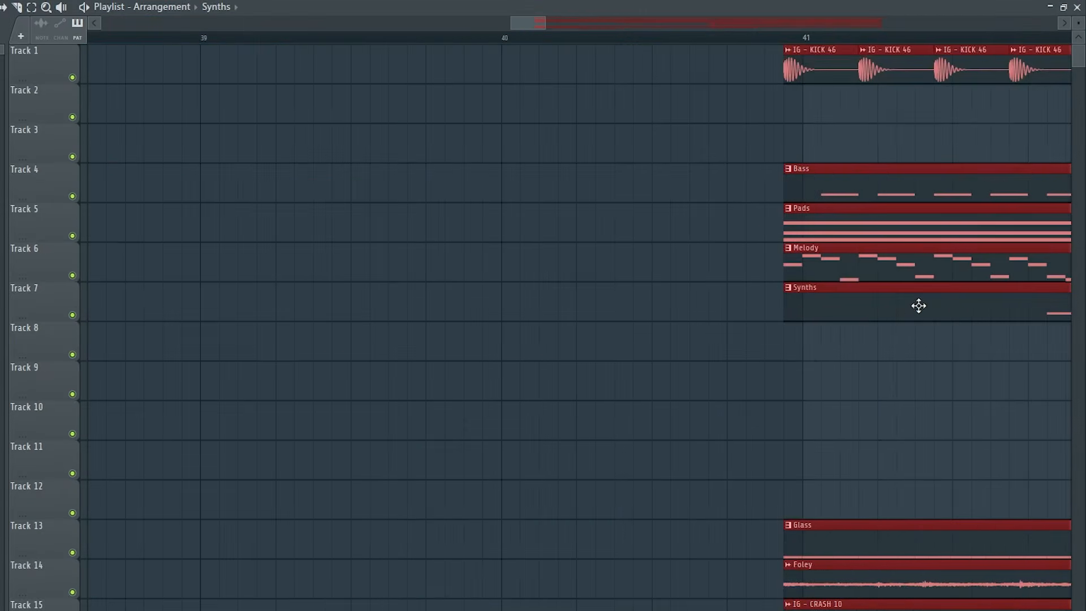
{"action": "left_click", "coordinate": [660, 390], "text": "ctrl"}
{"action": "scroll", "coordinate": [660, 390], "scroll_direction": "down", "scroll_amount": 7}
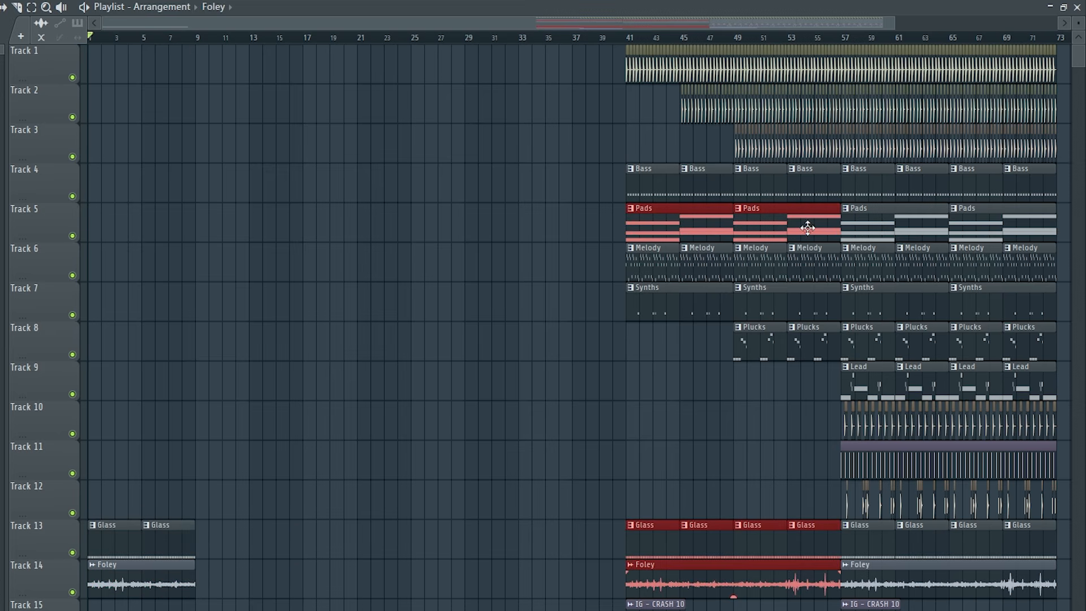
Step: Copy bars 41–57 of the kick, Pads, Glass and Foley to bar 9, and add two-bar Synths clips up to bar 25
{"action": "left_click_drag", "start_coordinate": [609, 76], "coordinate": [843, 80]}
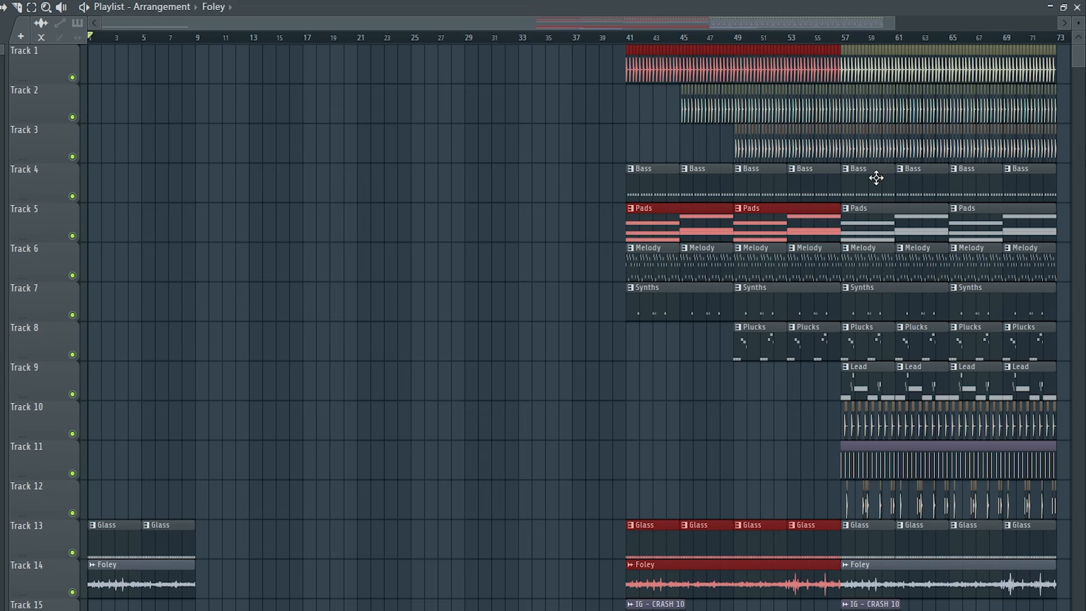
{"action": "left_click_drag", "start_coordinate": [782, 297], "coordinate": [216, 301]}
{"action": "right_click", "coordinate": [368, 302]}
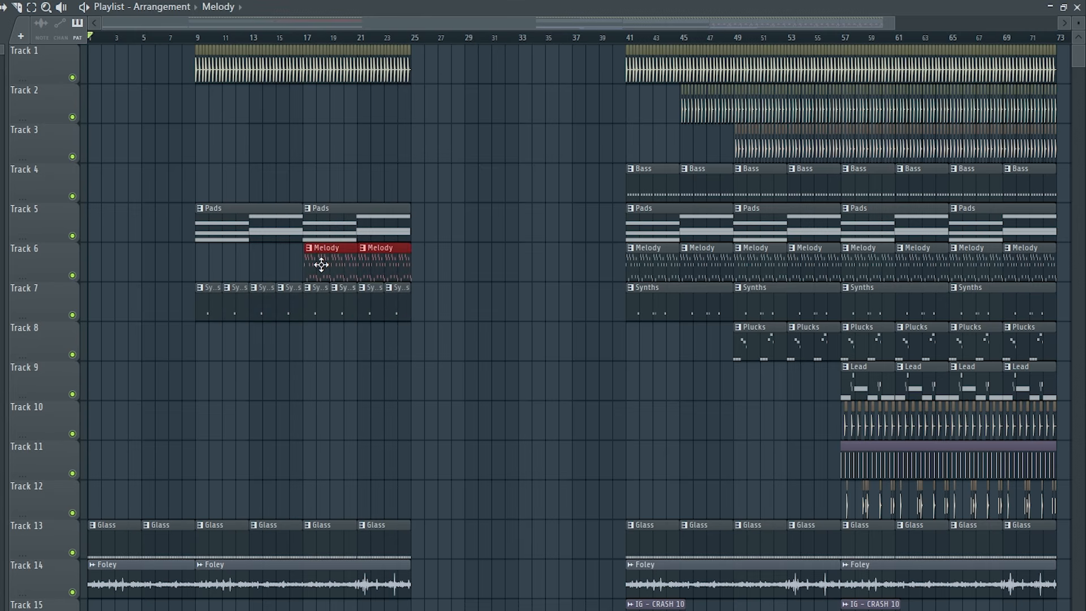
Step: Place IG - CRASH 10 at bar 25 on Track 15 and a unique reversed copy at bar 22 on Track 16
{"action": "left_click", "coordinate": [407, 473]}
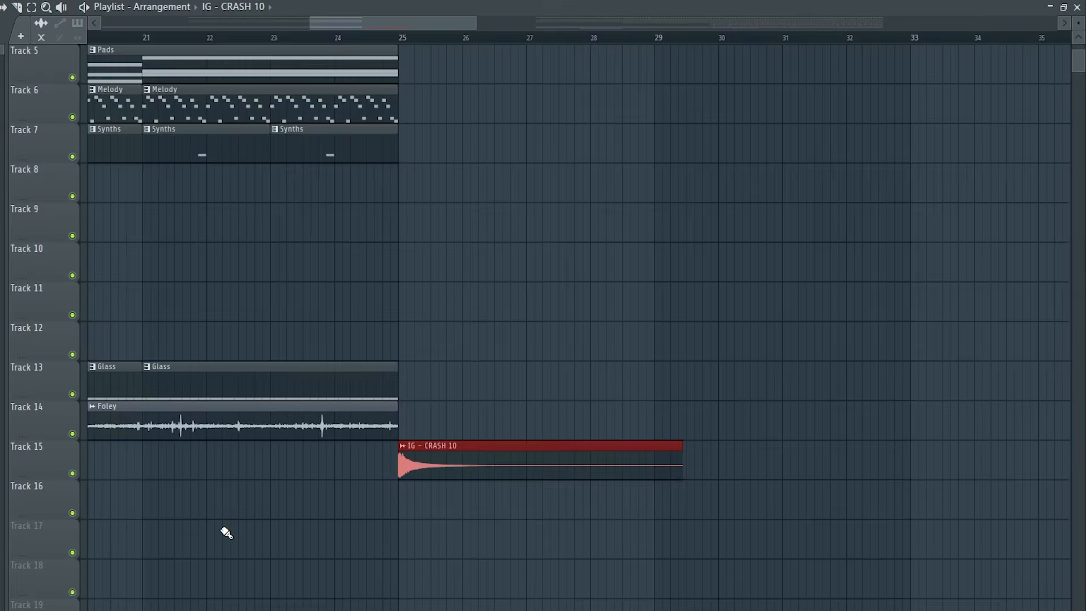
{"action": "left_click", "coordinate": [212, 502]}
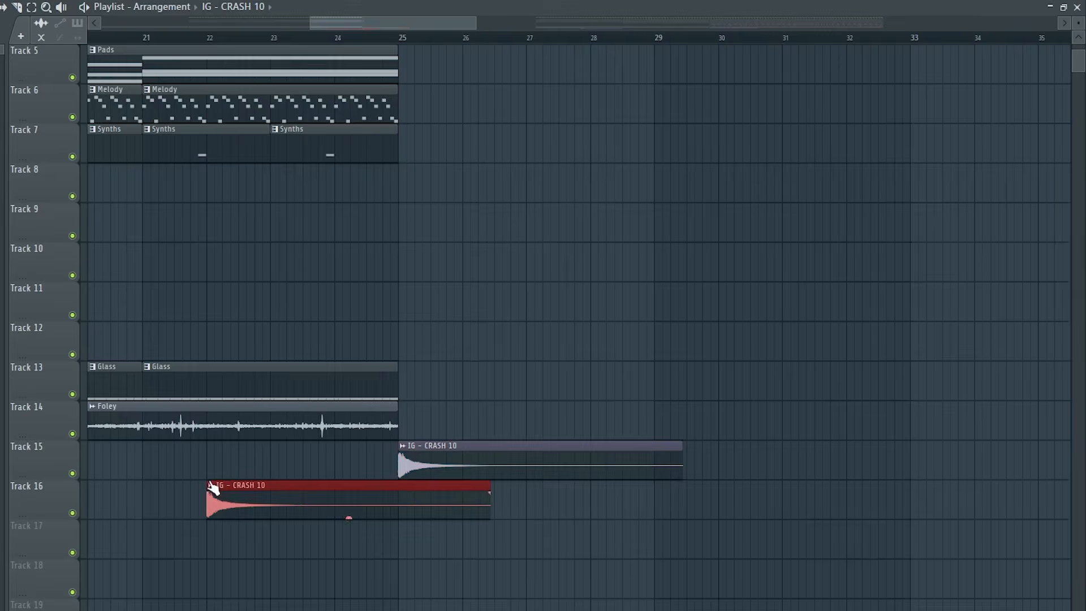
{"action": "left_click", "coordinate": [211, 486]}
{"action": "left_click", "coordinate": [262, 592]}
{"action": "left_click", "coordinate": [330, 109]}
Step: Shift the reversed crash on Track 16 earlier so it ends at bar 25, and play the transition
{"action": "scroll", "coordinate": [467, 347], "scroll_direction": "down", "scroll_amount": 4}
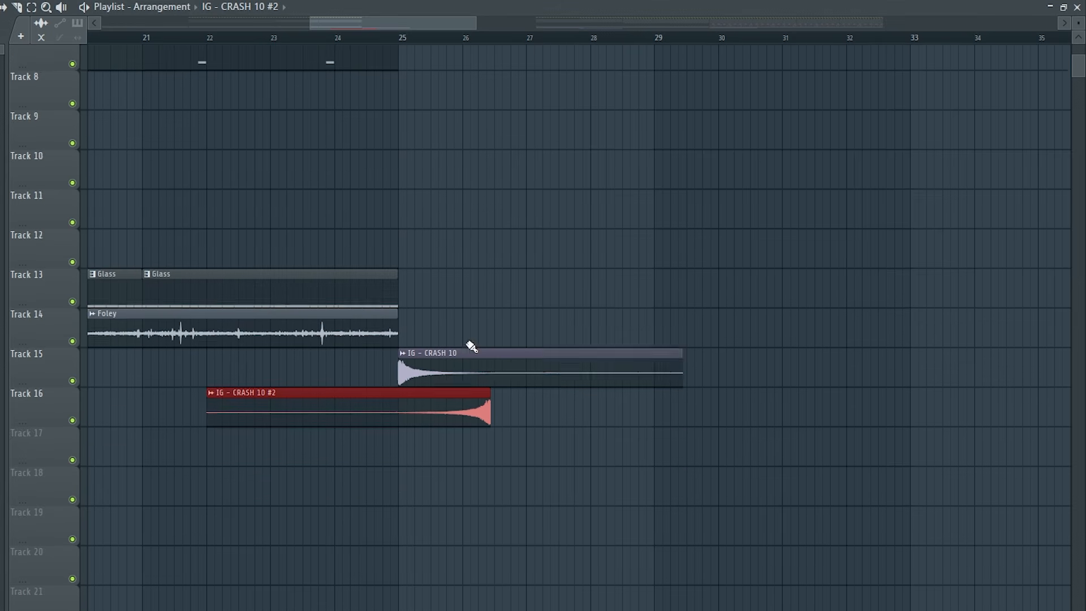
{"action": "left_click_drag", "start_coordinate": [418, 348], "coordinate": [346, 347]}
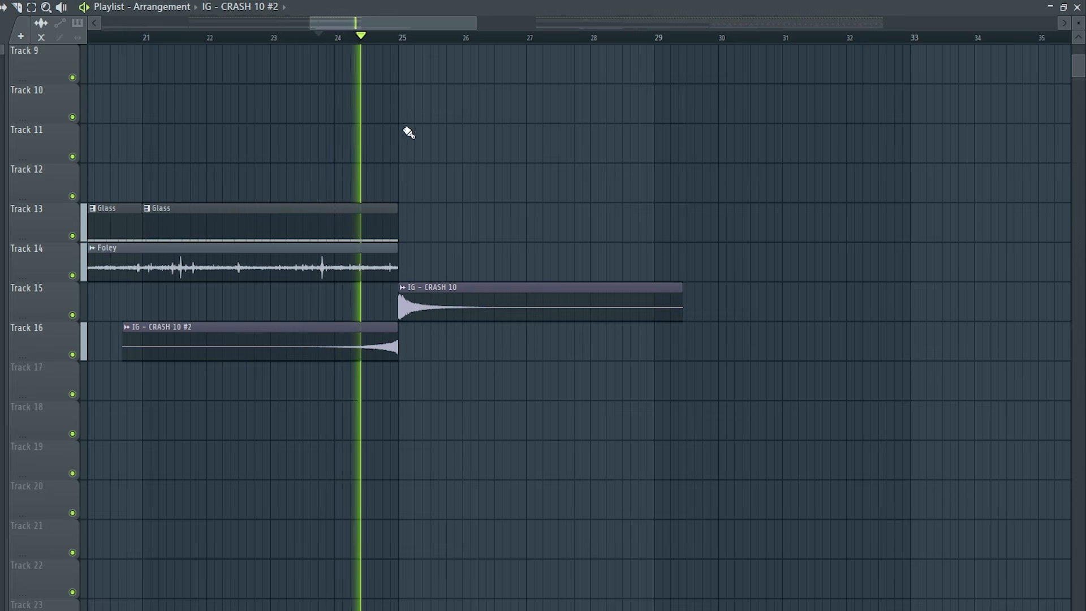
{"action": "key", "text": "space"}
Step: Place IG - RISER 08 at bar 33 on Track 16 and time-stretch it in Stretch mode so it ends at bar 41
{"action": "scroll", "coordinate": [555, 255], "scroll_direction": "up", "scroll_amount": 8}
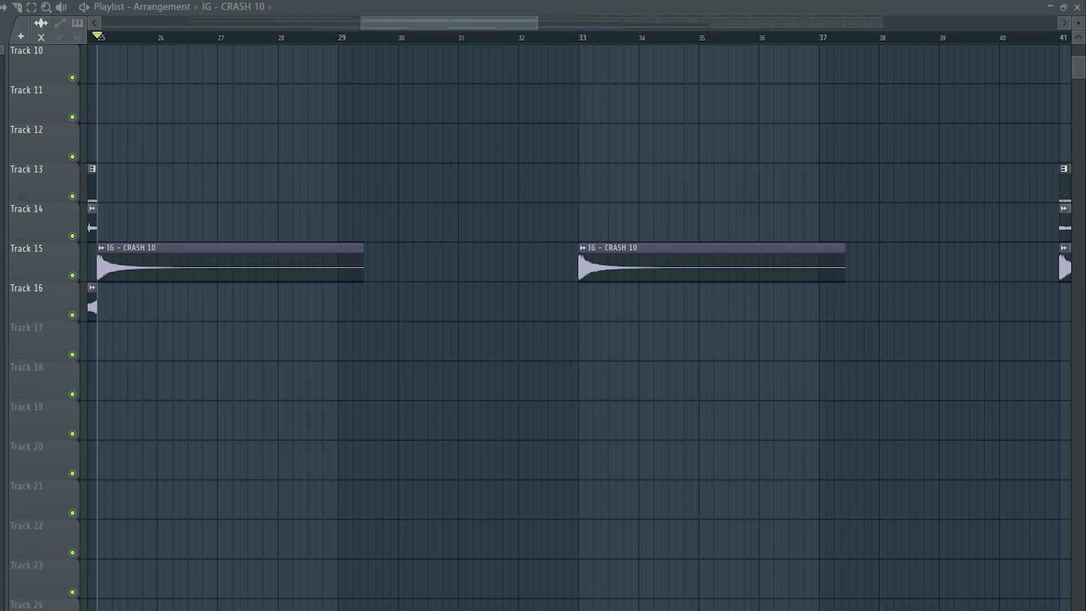
{"action": "left_click_drag", "start_coordinate": [1, 311], "coordinate": [583, 305]}
{"action": "double_click", "coordinate": [647, 300]}
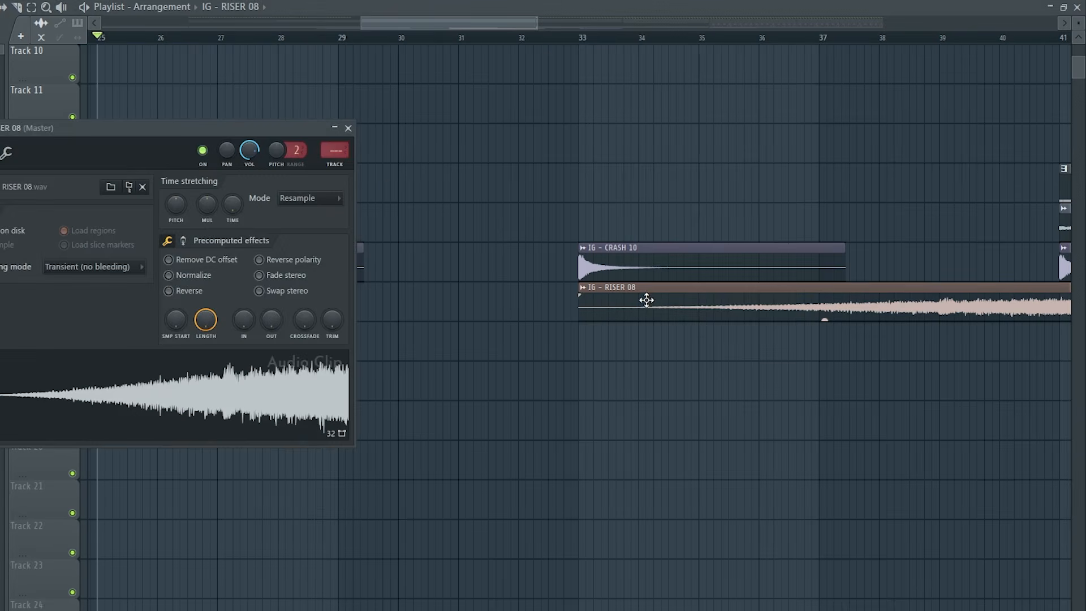
{"action": "left_click", "coordinate": [327, 208]}
{"action": "left_click", "coordinate": [304, 235]}
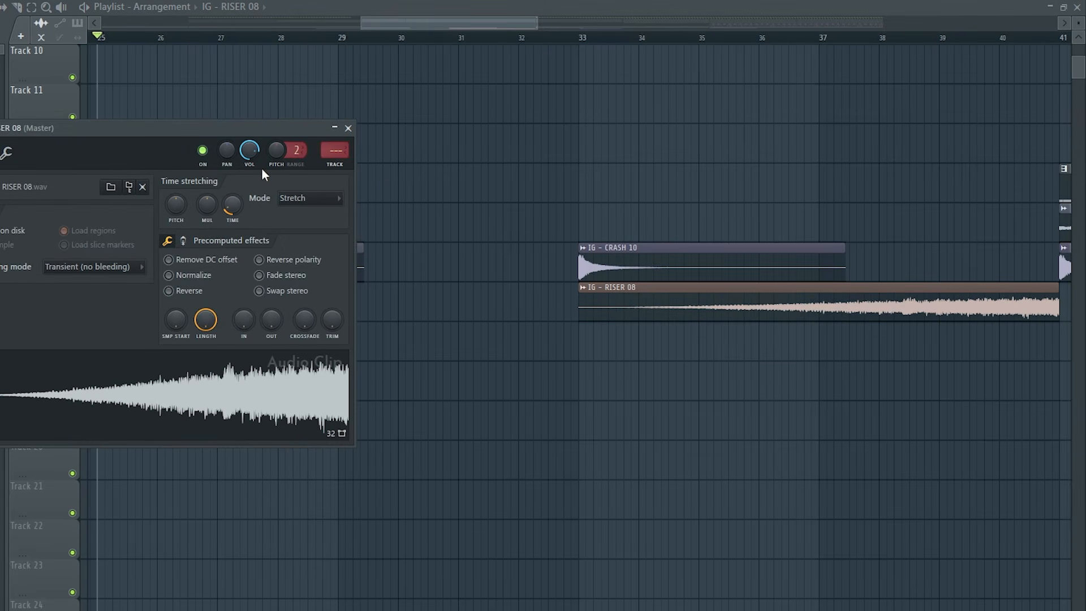
Step: Lower the IG - RISER 08 channel volume and play the riser from about bar 37
{"action": "left_click", "coordinate": [742, 41]}
{"action": "left_click", "coordinate": [842, 40]}
{"action": "double_click", "coordinate": [860, 293]}
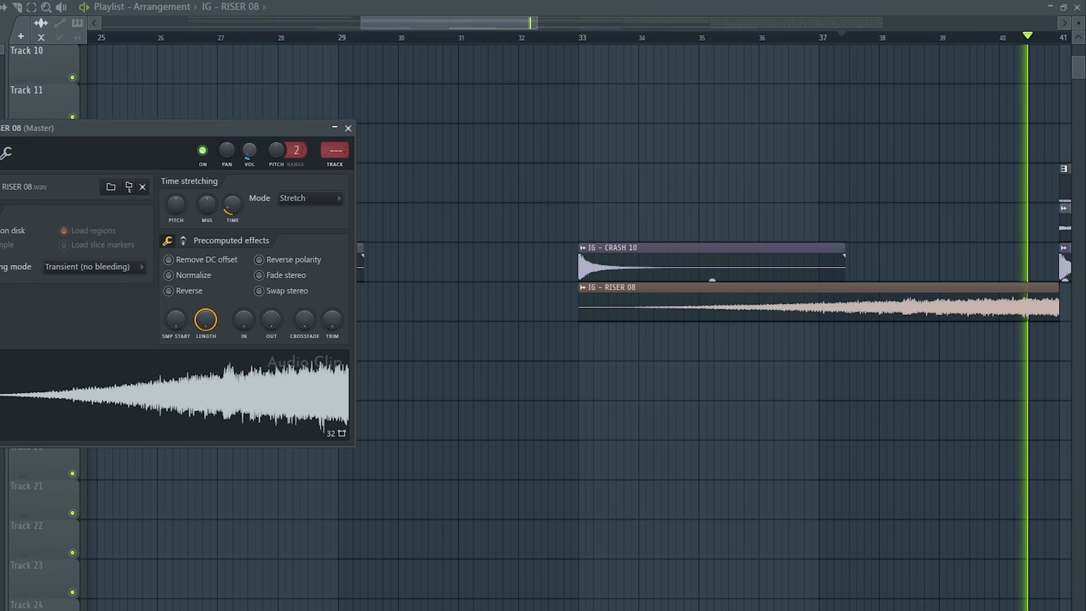
{"action": "key", "text": "space"}
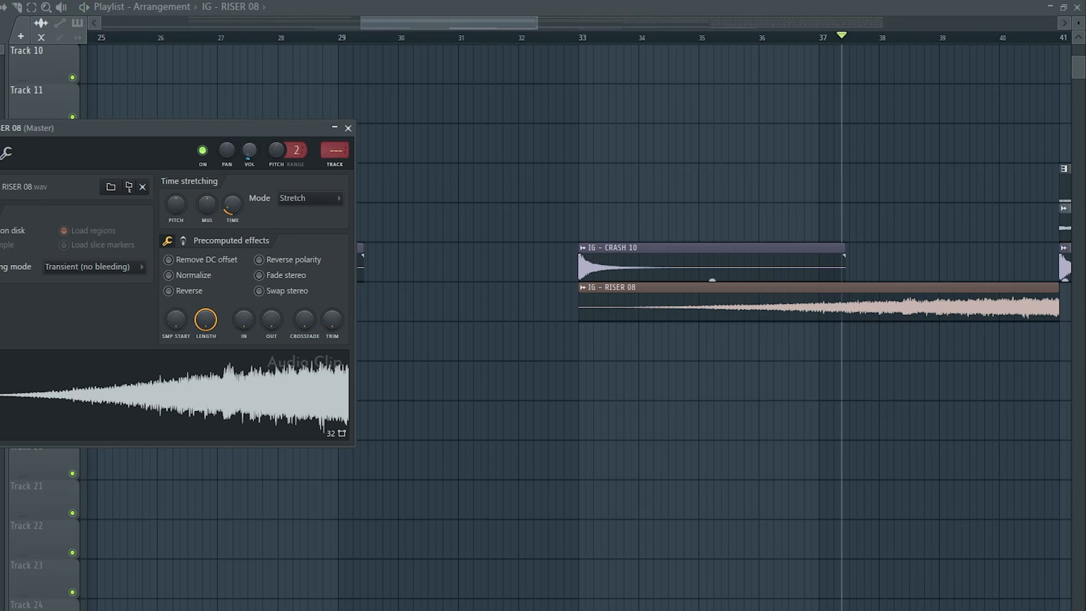
Step: Create automation clips for the Fruity Balance volume on the Serum 2 #2 and Serum 2 #5 mixer tracks
{"action": "right_click", "coordinate": [340, 276]}
{"action": "left_click", "coordinate": [388, 385]}
{"action": "left_click_drag", "start_coordinate": [216, 193], "coordinate": [338, 220]}
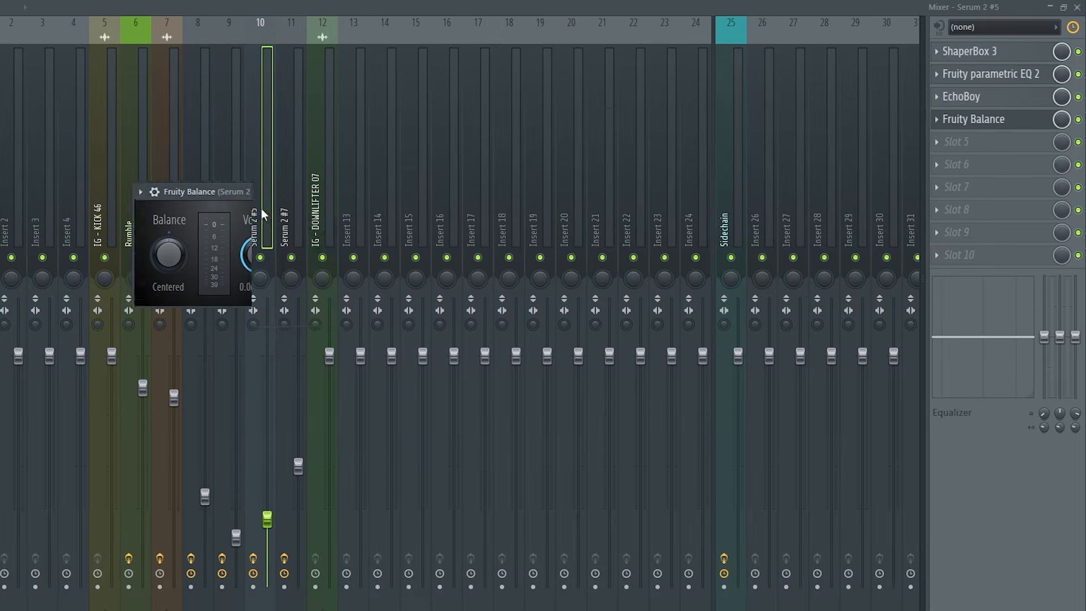
{"action": "right_click", "coordinate": [375, 276]}
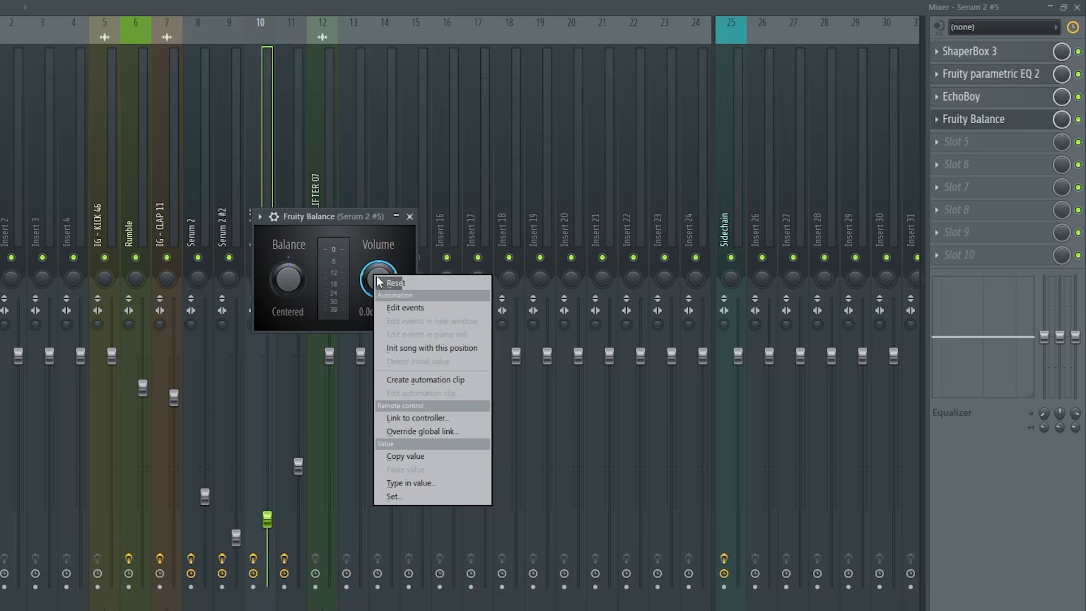
{"action": "left_click", "coordinate": [446, 380]}
Step: Shape the Serum 2 #2 volume automation on Track 18 to rise from bar 9 to a value of 80 at bar 25
{"action": "scroll", "coordinate": [333, 436], "scroll_direction": "up", "scroll_amount": 2}
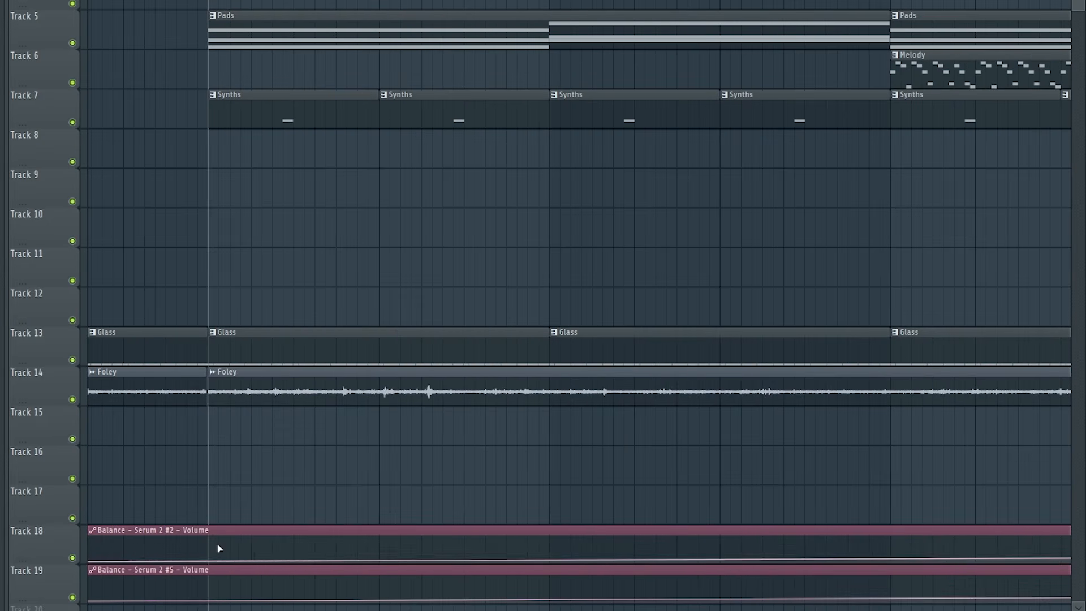
{"action": "scroll", "coordinate": [627, 550], "scroll_direction": "down", "scroll_amount": 2}
{"action": "left_click_drag", "start_coordinate": [886, 557], "coordinate": [890, 530]}
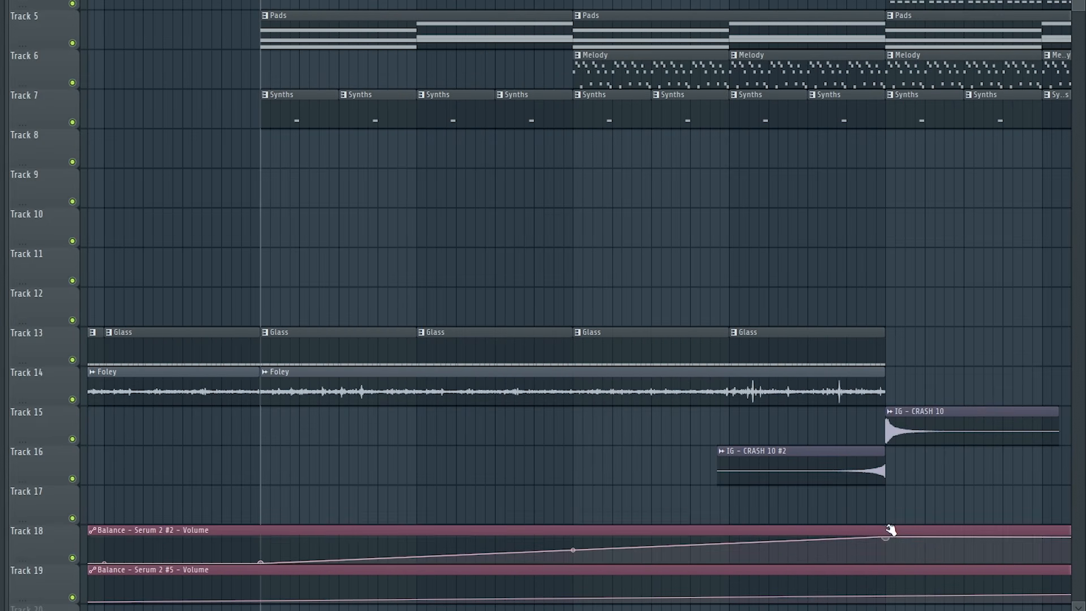
{"action": "right_click", "coordinate": [887, 538]}
{"action": "left_click", "coordinate": [922, 598]}
{"action": "type", "text": "80"}
{"action": "key", "text": "Return"}
Step: Shape the Serum 2 #5 volume automation on Track 19 to ramp up from bar 17 to bar 25
{"action": "scroll", "coordinate": [878, 437], "scroll_direction": "down", "scroll_amount": 3}
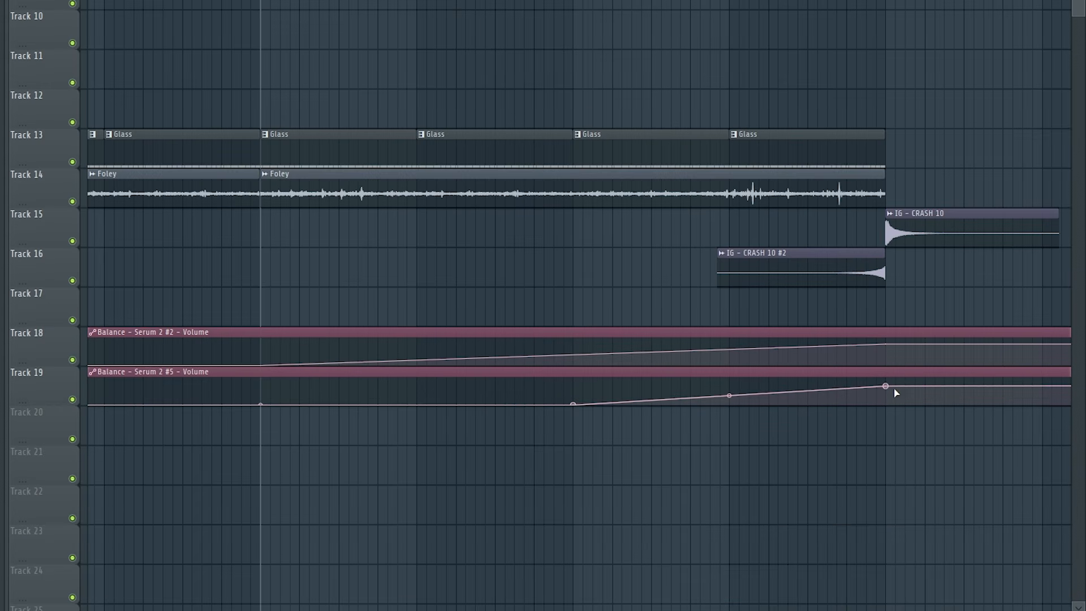
{"action": "right_click", "coordinate": [886, 386]}
{"action": "left_click", "coordinate": [928, 600]}
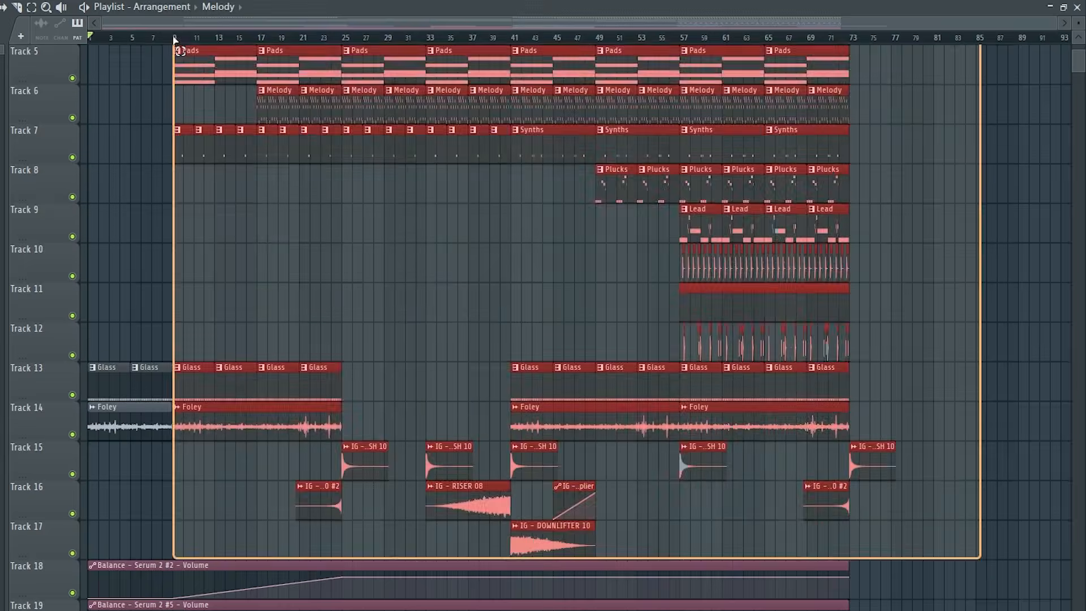
Step: Duplicate all clips from bar 9 onward on Tracks 1–17 and align the copied block to start at bar 73
{"action": "scroll", "coordinate": [543, 323], "scroll_direction": "up", "scroll_amount": 4}
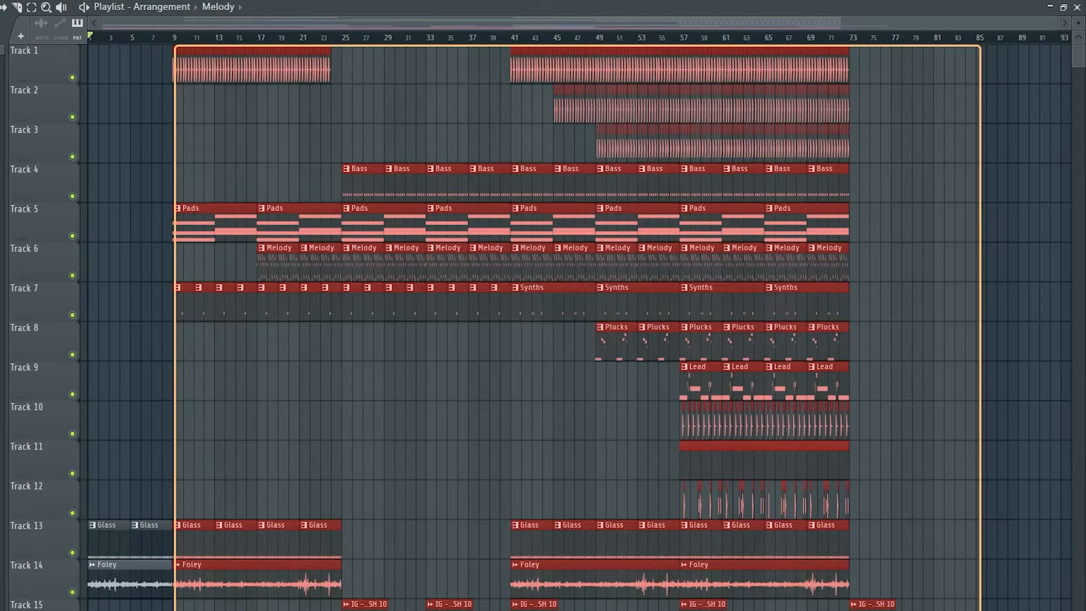
{"action": "left_click_drag", "start_coordinate": [981, 610], "coordinate": [175, 46]}
{"action": "key", "text": "ctrl+b"}
{"action": "scroll", "coordinate": [188, 345], "scroll_direction": "up", "scroll_amount": 5}
{"action": "left_click_drag", "start_coordinate": [539, 310], "coordinate": [352, 306]}
{"action": "scroll", "coordinate": [284, 284], "scroll_direction": "up", "scroll_amount": 10}
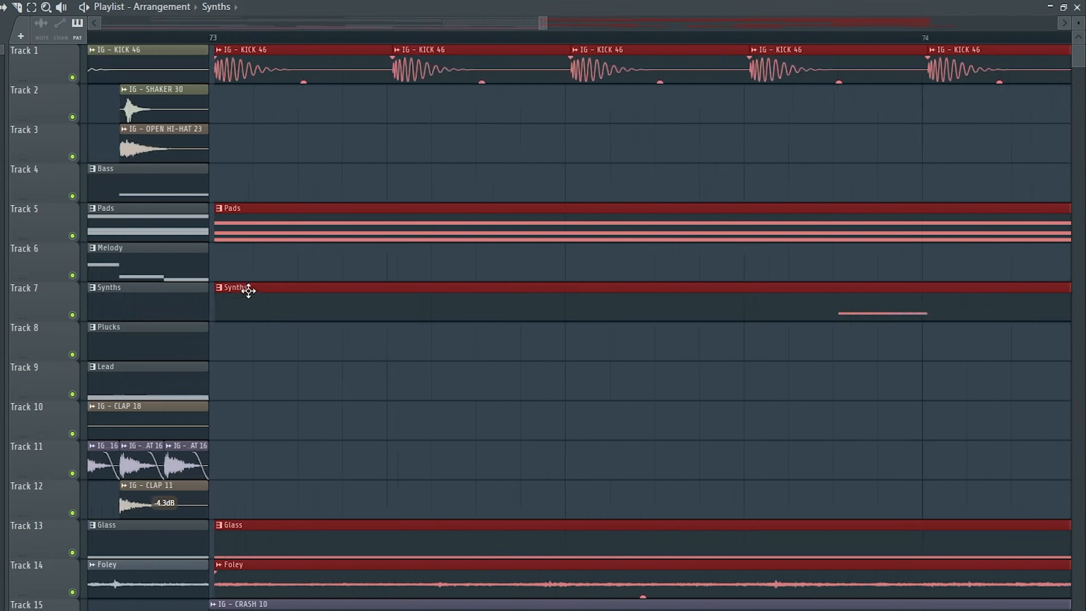
{"action": "scroll", "coordinate": [249, 291], "scroll_direction": "up", "scroll_amount": 3}
{"action": "left_click_drag", "start_coordinate": [249, 291], "coordinate": [233, 293]}
Step: Duplicate the Melody clip on Track 6 to fill bars 73 to 81
{"action": "scroll", "coordinate": [233, 294], "scroll_direction": "down", "scroll_amount": 10}
{"action": "left_click", "coordinate": [131, 269], "text": "ctrl"}
{"action": "left_click", "coordinate": [96, 269], "text": "ctrl"}
{"action": "key", "text": "ctrl+b"}
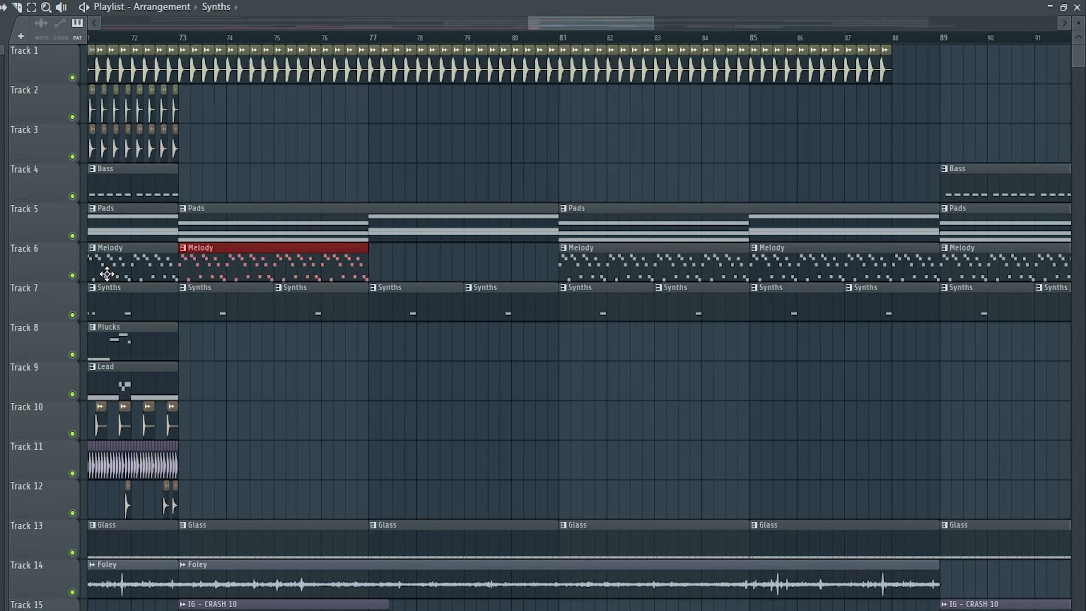
{"action": "key", "text": "ctrl+b"}
Step: Repeat the Plucks clip on Track 8 from bar 73 to 113 and fill the Foley gap on Track 14 from bar 89 to 105
{"action": "key", "text": "ctrl+b"}
{"action": "key", "text": "ctrl+b"}
{"action": "key", "text": "ctrl+b"}
{"action": "key", "text": "ctrl+b"}
{"action": "key", "text": "ctrl+b"}
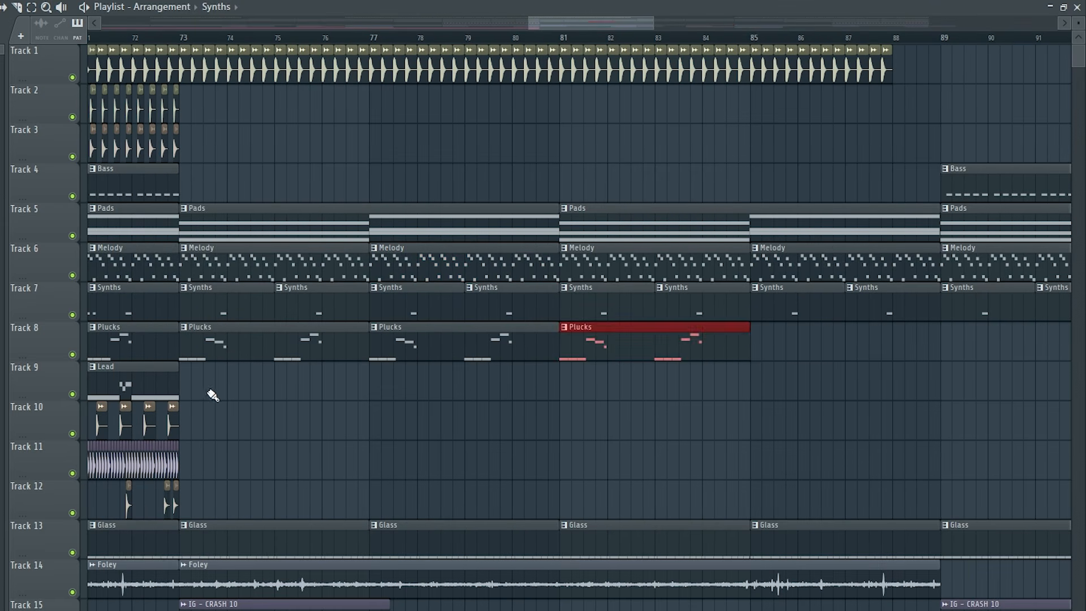
{"action": "key", "text": "ctrl+b"}
{"action": "key", "text": "ctrl+b"}
{"action": "scroll", "coordinate": [329, 446], "scroll_direction": "down", "scroll_amount": 6}
{"action": "key", "text": "ctrl+b"}
Step: Copy the IG - SHAKER 30 clips to bar 81 on Track 2 and their volume multiplier automation to bar 81 on Track 17
{"action": "key", "text": "ctrl+b"}
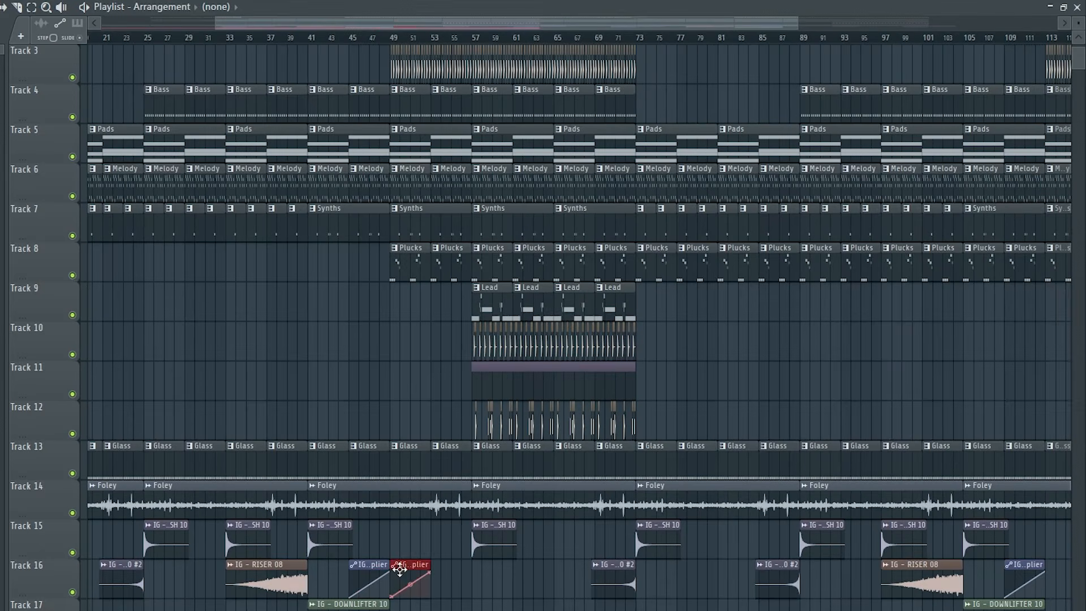
{"action": "scroll", "coordinate": [549, 528], "scroll_direction": "up", "scroll_amount": 5}
{"action": "scroll", "coordinate": [546, 526], "scroll_direction": "up", "scroll_amount": 2}
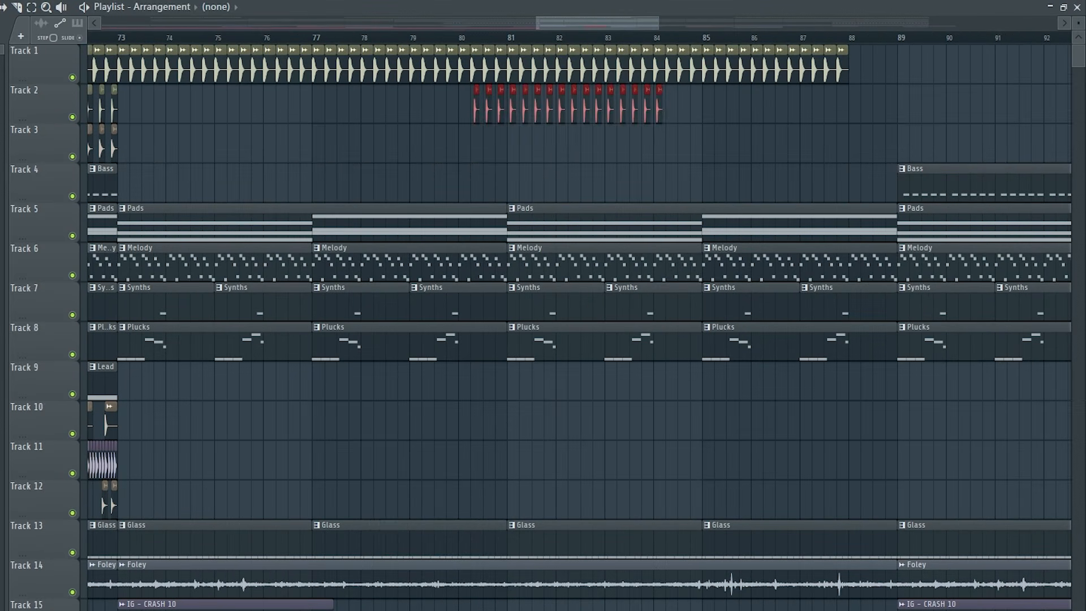
{"action": "scroll", "coordinate": [586, 327], "scroll_direction": "down", "scroll_amount": 4}
{"action": "key", "text": "shift+Down"}
{"action": "scroll", "coordinate": [628, 461], "scroll_direction": "down", "scroll_amount": 8}
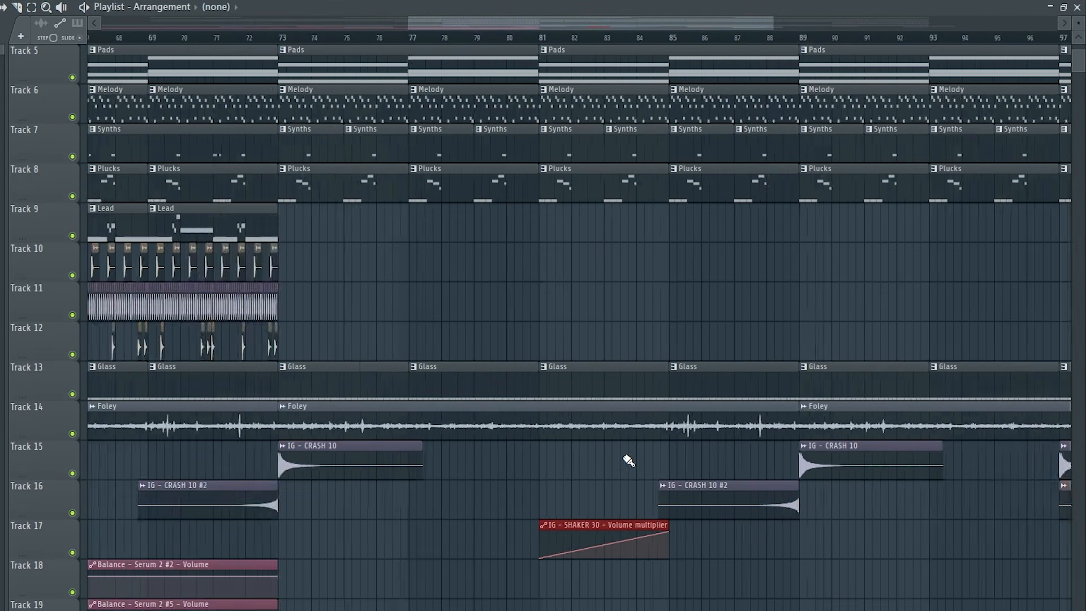
{"action": "scroll", "coordinate": [834, 488], "scroll_direction": "up", "scroll_amount": 1}
{"action": "scroll", "coordinate": [792, 498], "scroll_direction": "right", "scroll_amount": 3}
{"action": "right_click", "coordinate": [676, 502]}
Step: Copy the IG - OPEN HI-HAT 23 clips on Track 3 so the copies start at bar 85
{"action": "scroll", "coordinate": [430, 477], "scroll_direction": "up", "scroll_amount": 4}
{"action": "scroll", "coordinate": [164, 254], "scroll_direction": "up", "scroll_amount": 4}
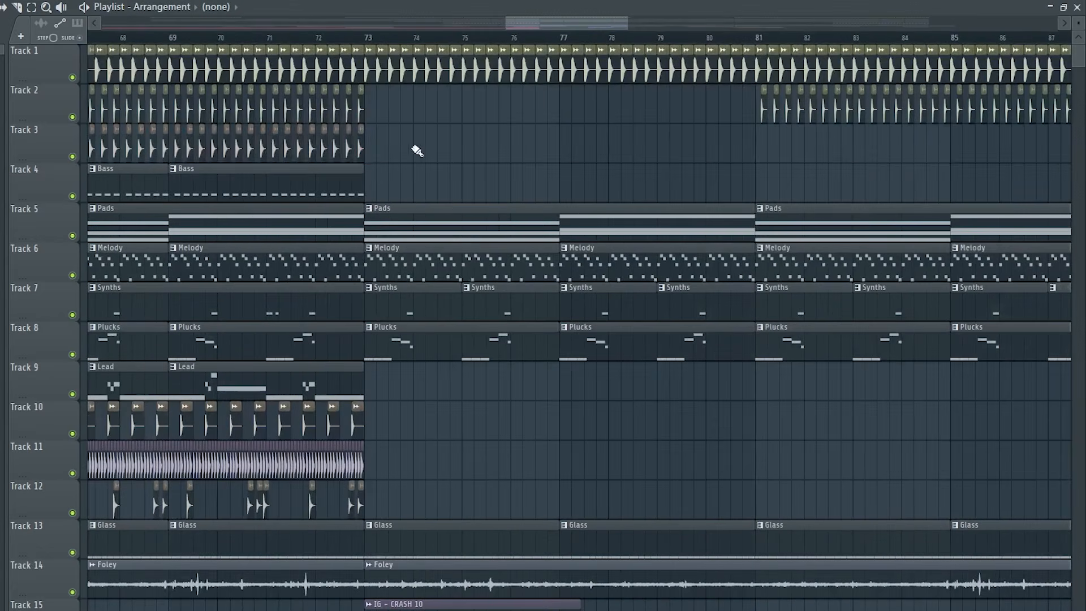
{"action": "left_click_drag", "start_coordinate": [415, 150], "coordinate": [181, 147]}
{"action": "key", "text": "ctrl+b"}
{"action": "scroll", "coordinate": [191, 146], "scroll_direction": "down", "scroll_amount": 2}
{"action": "scroll", "coordinate": [613, 152], "scroll_direction": "up", "scroll_amount": 5}
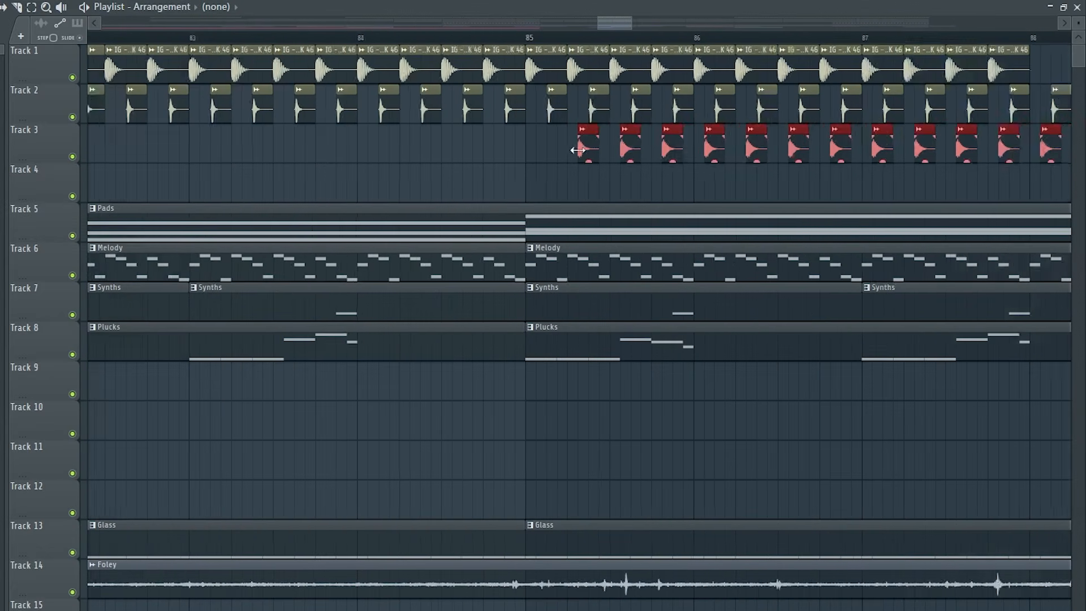
Step: Duplicate the four-bar shaker and open hi-hat section from bar 85 on Tracks 2 and 3 repeatedly up to bar 105
{"action": "left_click_drag", "start_coordinate": [588, 151], "coordinate": [796, 107]}
{"action": "scroll", "coordinate": [554, 170], "scroll_direction": "down", "scroll_amount": 3}
{"action": "key", "text": "ctrl+b"}
{"action": "key", "text": "ctrl+b"}
{"action": "key", "text": "ctrl+b"}
{"action": "key", "text": "ctrl+b"}
Step: Copy the IG - CLAP 18 clips of bars 121–137 on Track 10 to bars 89–105 and again to bars 105–121
{"action": "scroll", "coordinate": [636, 177], "scroll_direction": "down", "scroll_amount": 3}
{"action": "scroll", "coordinate": [637, 177], "scroll_direction": "right", "scroll_amount": 3}
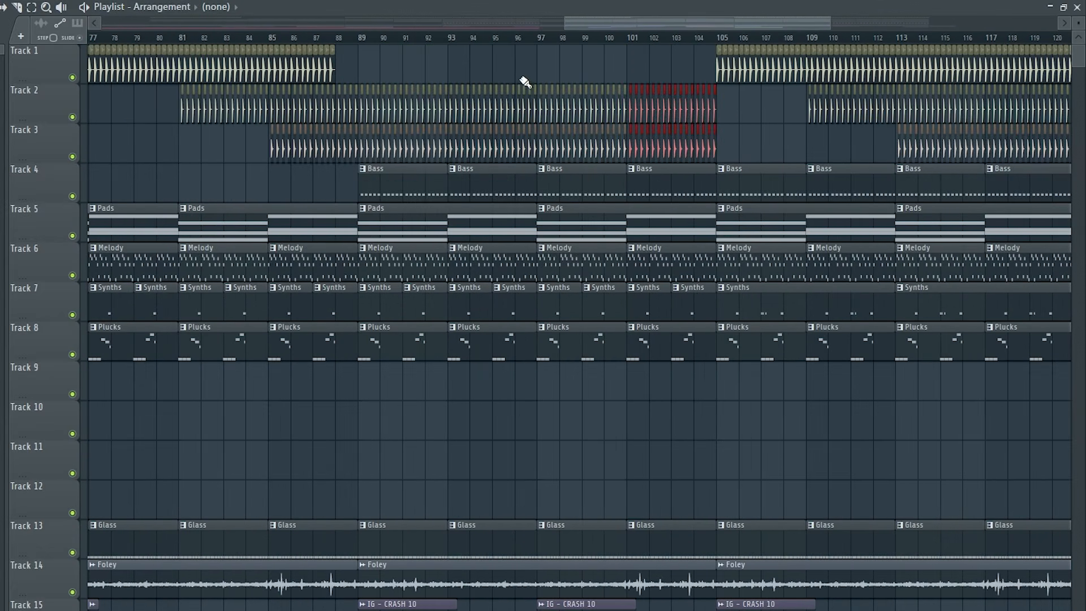
{"action": "scroll", "coordinate": [524, 78], "scroll_direction": "down", "scroll_amount": 2}
{"action": "scroll", "coordinate": [523, 78], "scroll_direction": "right", "scroll_amount": 3}
{"action": "left_click_drag", "start_coordinate": [671, 420], "coordinate": [786, 428]}
{"action": "key", "text": "ctrl+b"}
{"action": "scroll", "coordinate": [912, 450], "scroll_direction": "right", "scroll_amount": 3}
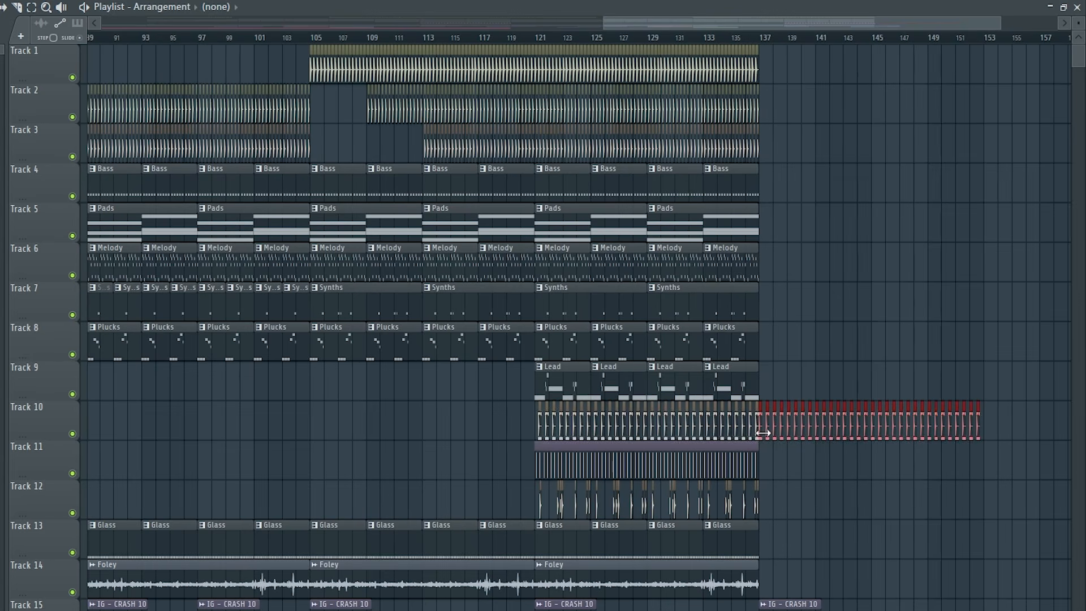
{"action": "left_click_drag", "start_coordinate": [570, 430], "coordinate": [277, 425]}
{"action": "scroll", "coordinate": [300, 427], "scroll_direction": "up", "scroll_amount": 5}
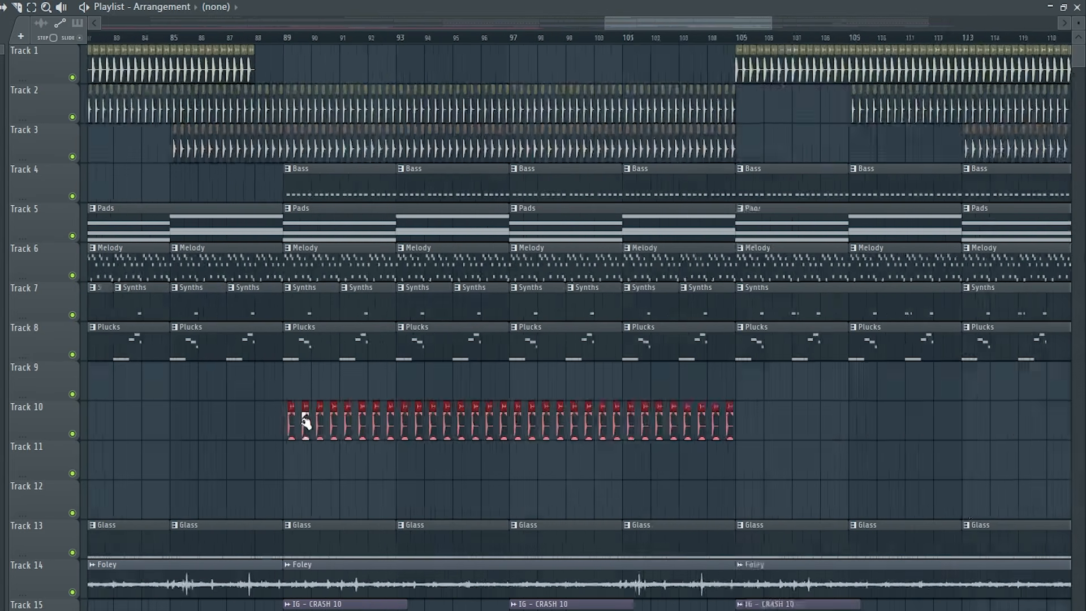
{"action": "scroll", "coordinate": [294, 422], "scroll_direction": "down", "scroll_amount": 6}
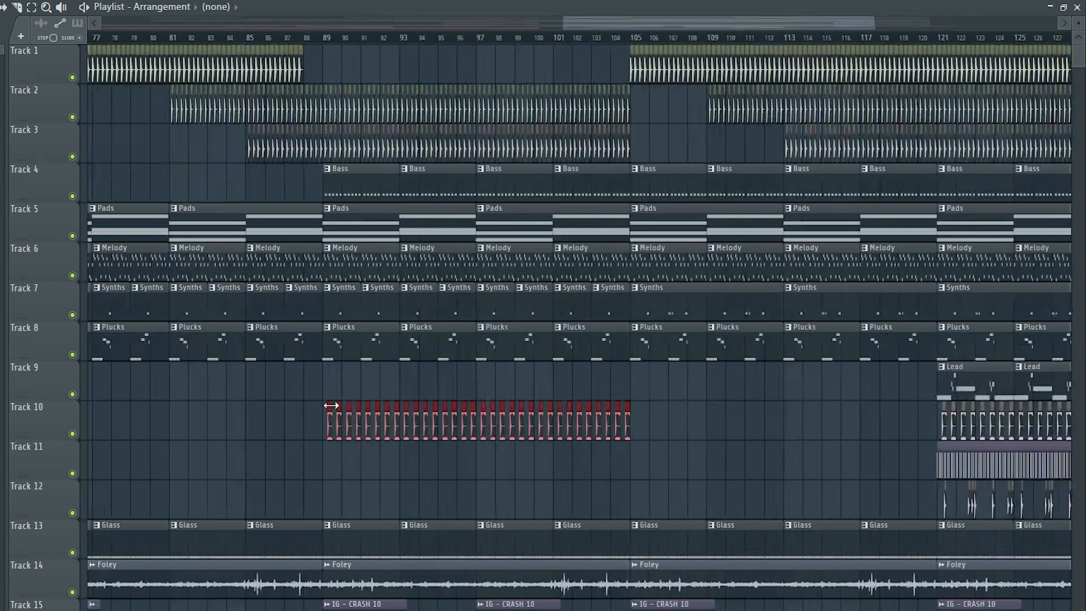
{"action": "scroll", "coordinate": [480, 440], "scroll_direction": "up", "scroll_amount": 4}
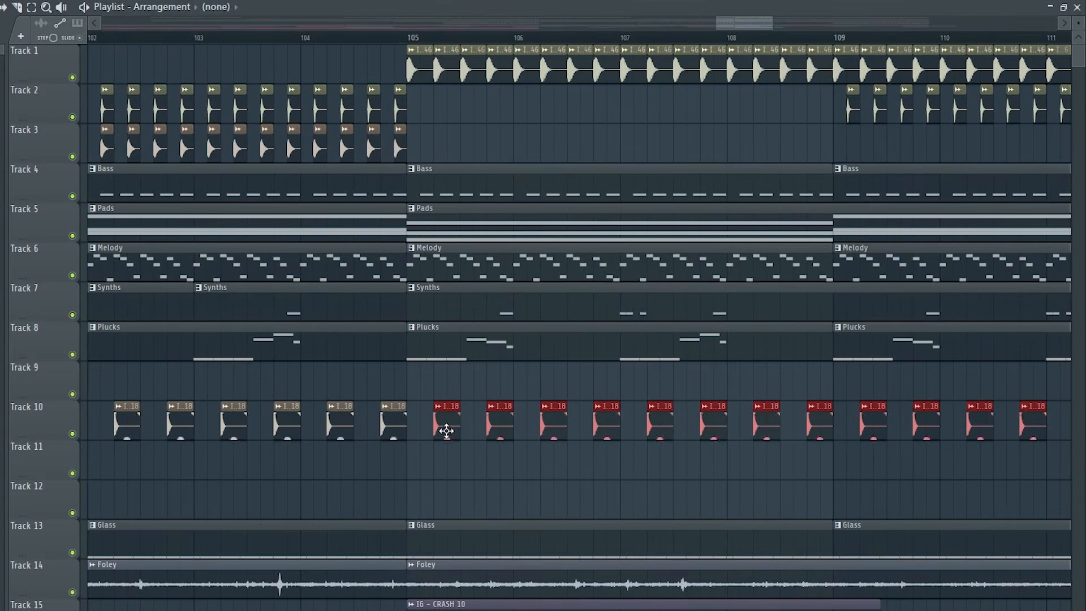
Step: Copy the four-bar shaker section from bar 113 on Track 2 to fill bars 105 to 109, and deselect it
{"action": "scroll", "coordinate": [452, 436], "scroll_direction": "down", "scroll_amount": 4}
{"action": "left_click_drag", "start_coordinate": [376, 147], "coordinate": [544, 116]}
{"action": "scroll", "coordinate": [505, 117], "scroll_direction": "up", "scroll_amount": 2}
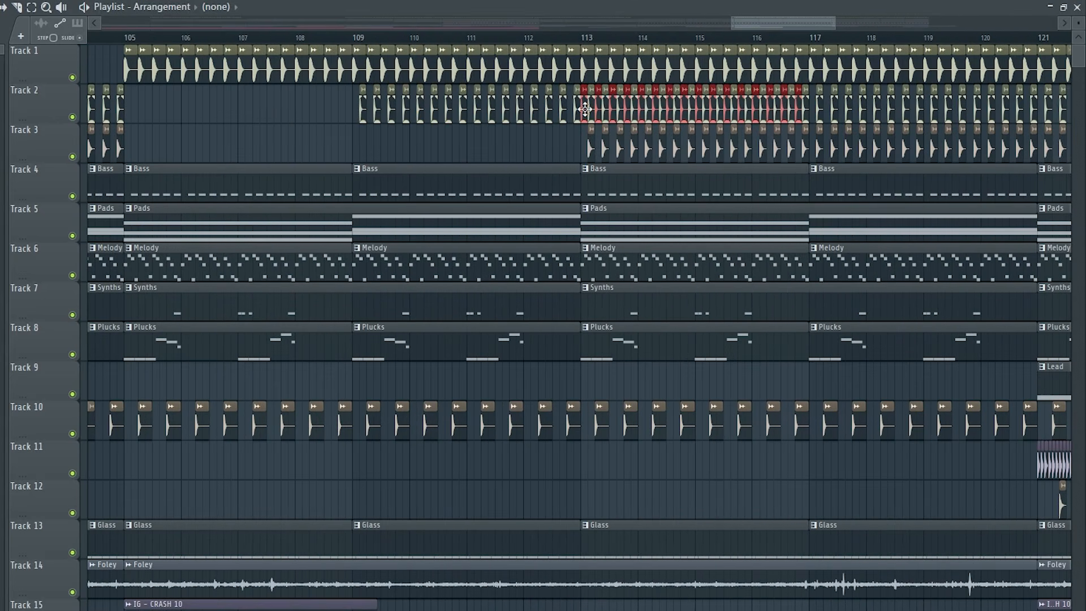
{"action": "scroll", "coordinate": [129, 115], "scroll_direction": "up", "scroll_amount": 3}
{"action": "left_click_drag", "start_coordinate": [129, 115], "coordinate": [138, 109]}
{"action": "left_click", "coordinate": [161, 141], "text": "ctrl"}
Step: Duplicate eight bars of open hi-hat clips on Track 3 and move them to fill bars 105 to 113
{"action": "scroll", "coordinate": [160, 141], "scroll_direction": "down", "scroll_amount": 4}
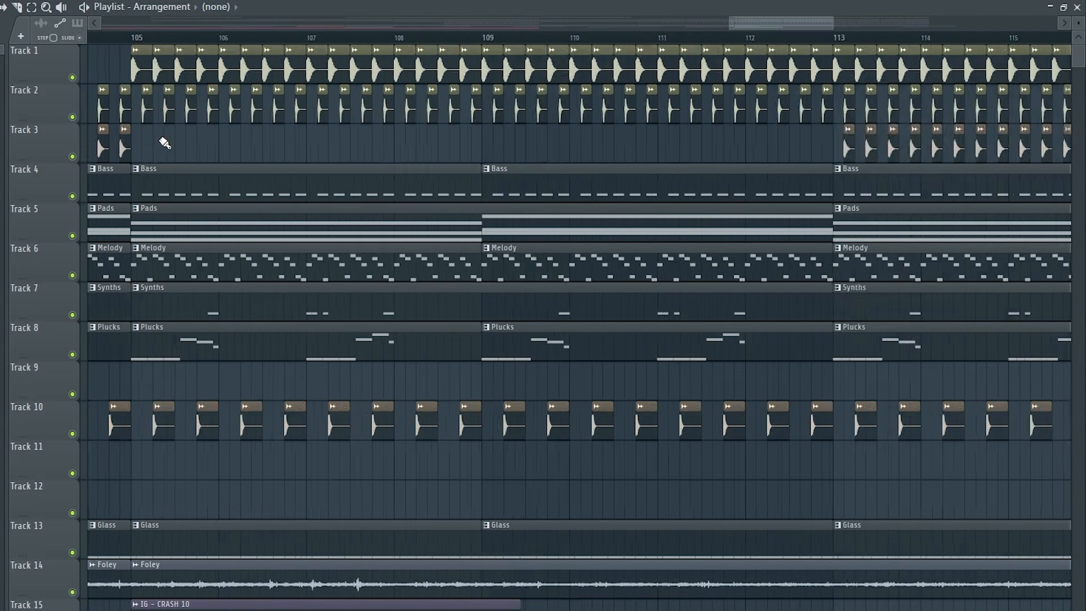
{"action": "left_click_drag", "start_coordinate": [696, 143], "coordinate": [305, 150]}
{"action": "key", "text": "ctrl+b"}
{"action": "scroll", "coordinate": [608, 157], "scroll_direction": "up", "scroll_amount": 2}
{"action": "scroll", "coordinate": [650, 154], "scroll_direction": "up", "scroll_amount": 4}
{"action": "left_click_drag", "start_coordinate": [673, 148], "coordinate": [720, 142]}
{"action": "scroll", "coordinate": [630, 296], "scroll_direction": "down", "scroll_amount": 4}
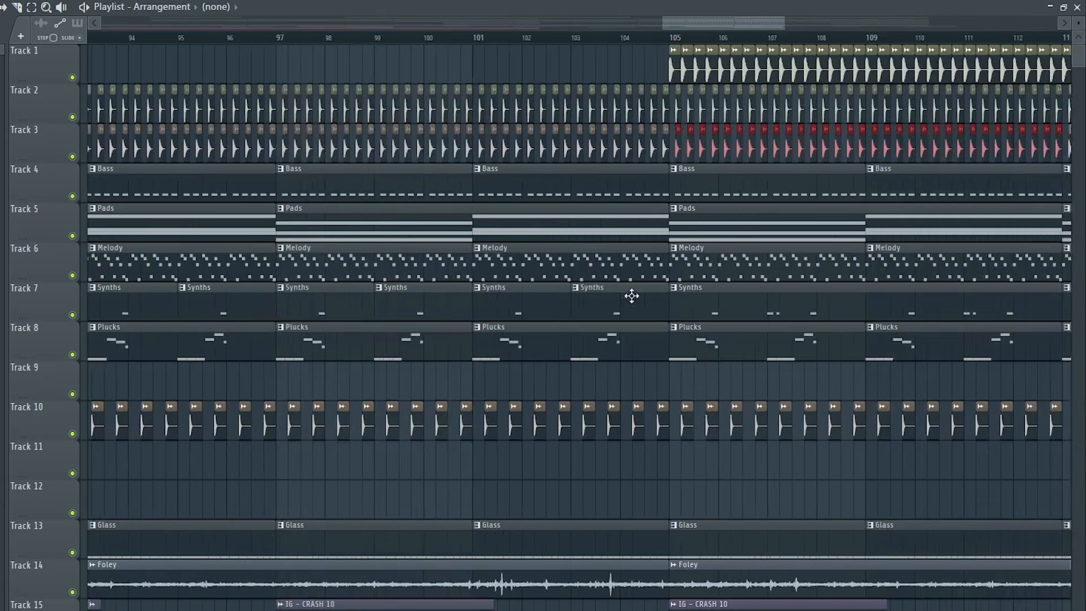
Step: Copy the hi-hat and IG - CLAP 11 clips of bars 121–137 on Tracks 11 and 12 to bar 105
{"action": "scroll", "coordinate": [630, 296], "scroll_direction": "down", "scroll_amount": 1}
{"action": "left_click_drag", "start_coordinate": [377, 373], "coordinate": [934, 430]}
{"action": "key", "text": "ctrl+b"}
{"action": "scroll", "coordinate": [553, 439], "scroll_direction": "down", "scroll_amount": 2}
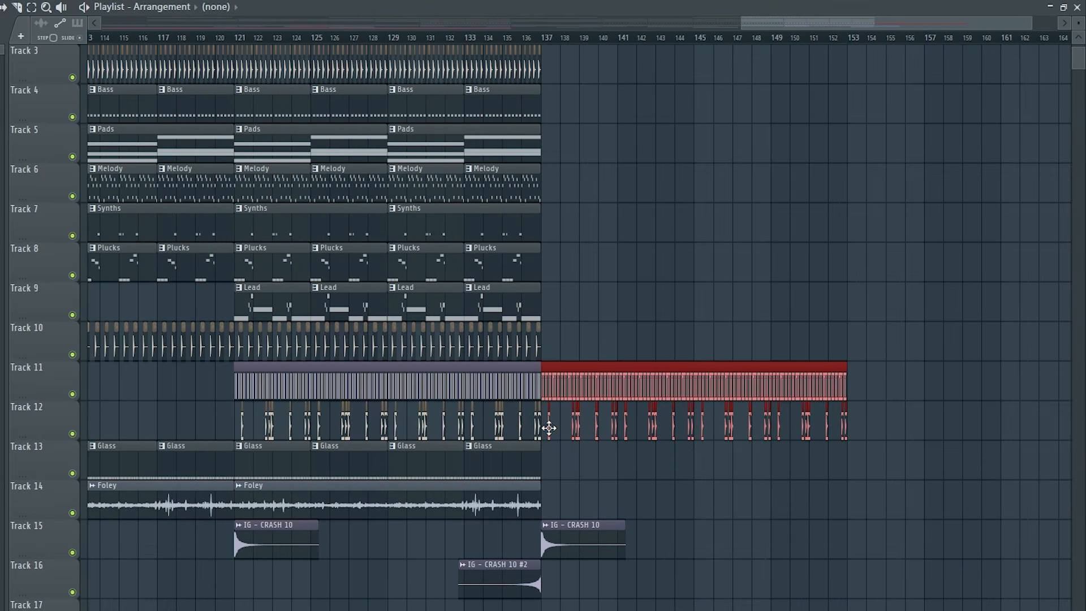
{"action": "left_click_drag", "start_coordinate": [548, 428], "coordinate": [223, 434]}
{"action": "scroll", "coordinate": [226, 435], "scroll_direction": "up", "scroll_amount": 5}
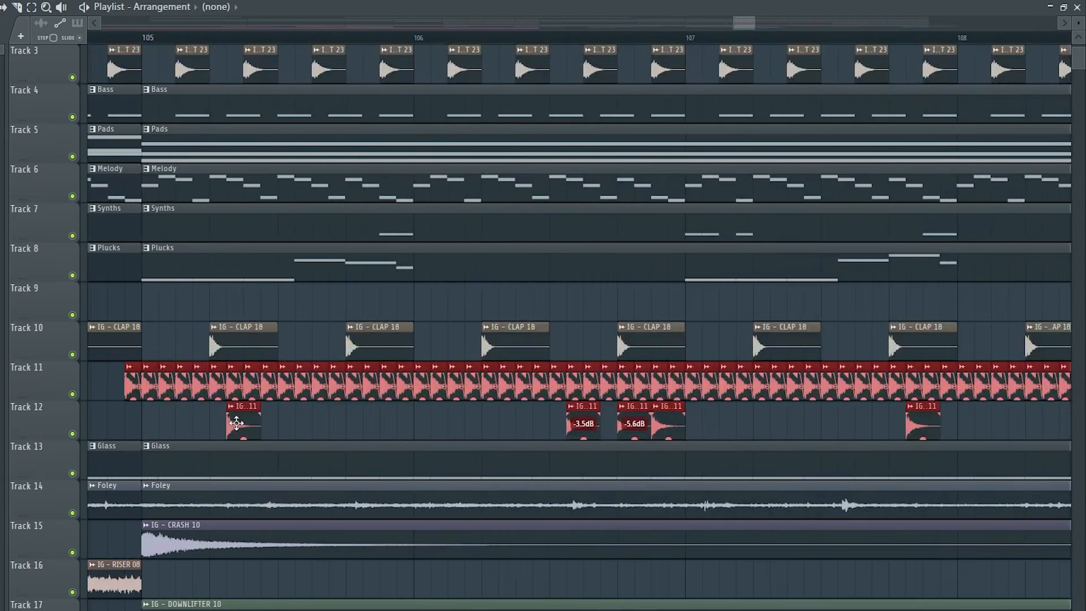
{"action": "scroll", "coordinate": [486, 352], "scroll_direction": "down", "scroll_amount": 5}
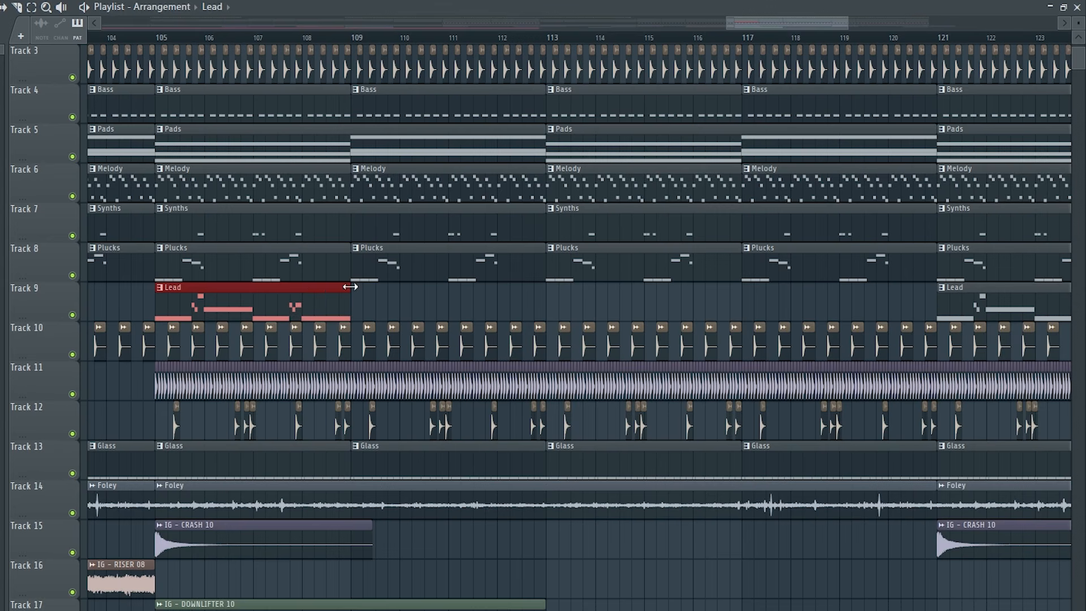
Step: Shorten the Lead clip at bar 105 on Track 9 to about three-quarters of a bar and place copies at bars 109, 113 and 117
{"action": "left_click_drag", "start_coordinate": [350, 294], "coordinate": [191, 295]}
{"action": "left_click", "coordinate": [358, 306]}
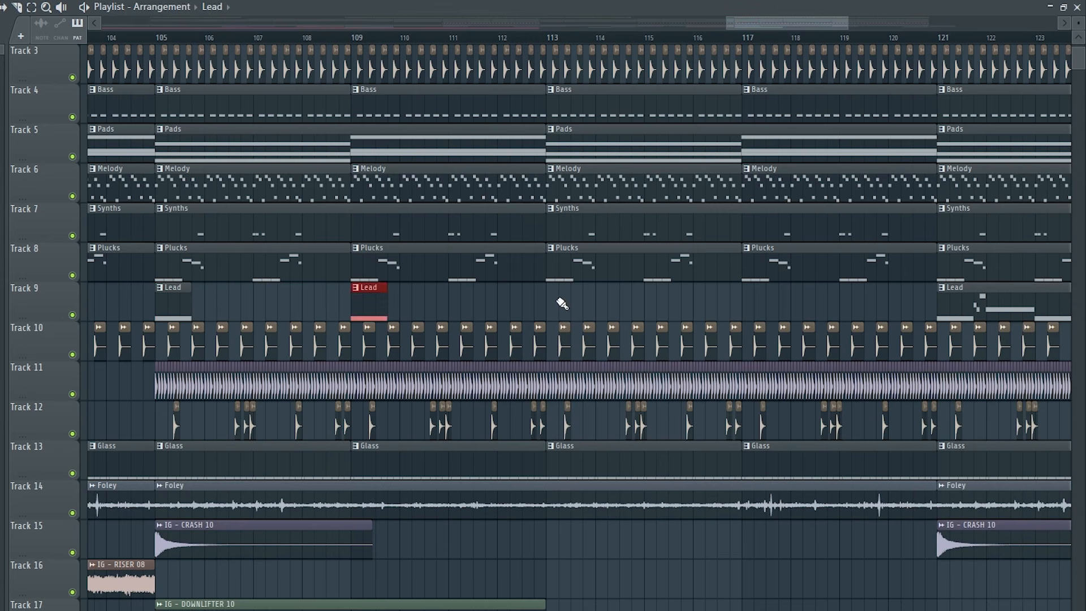
{"action": "left_click", "coordinate": [563, 303]}
{"action": "left_click", "coordinate": [746, 308]}
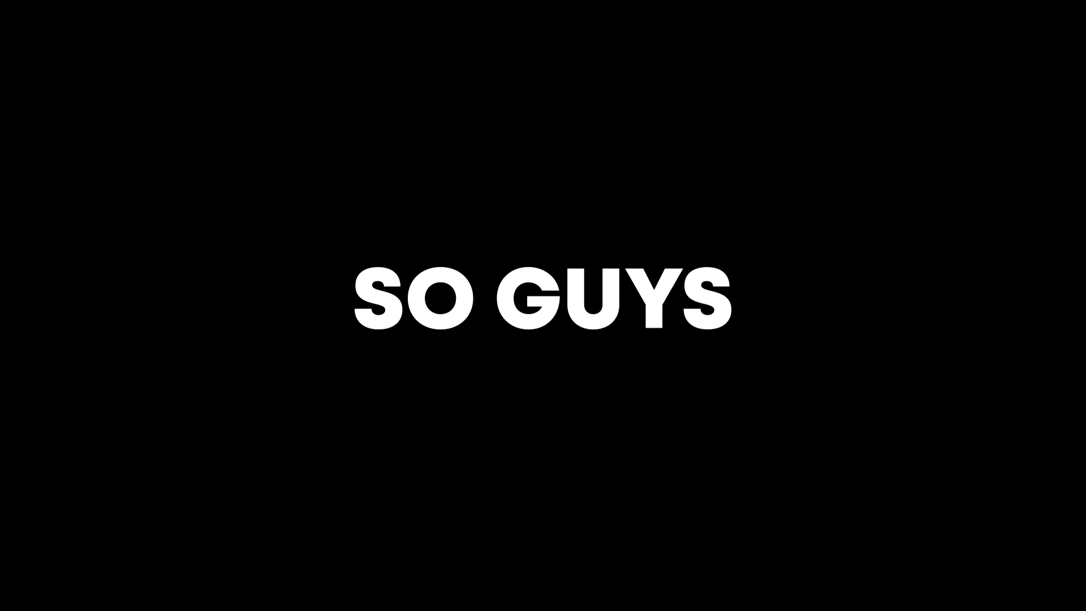